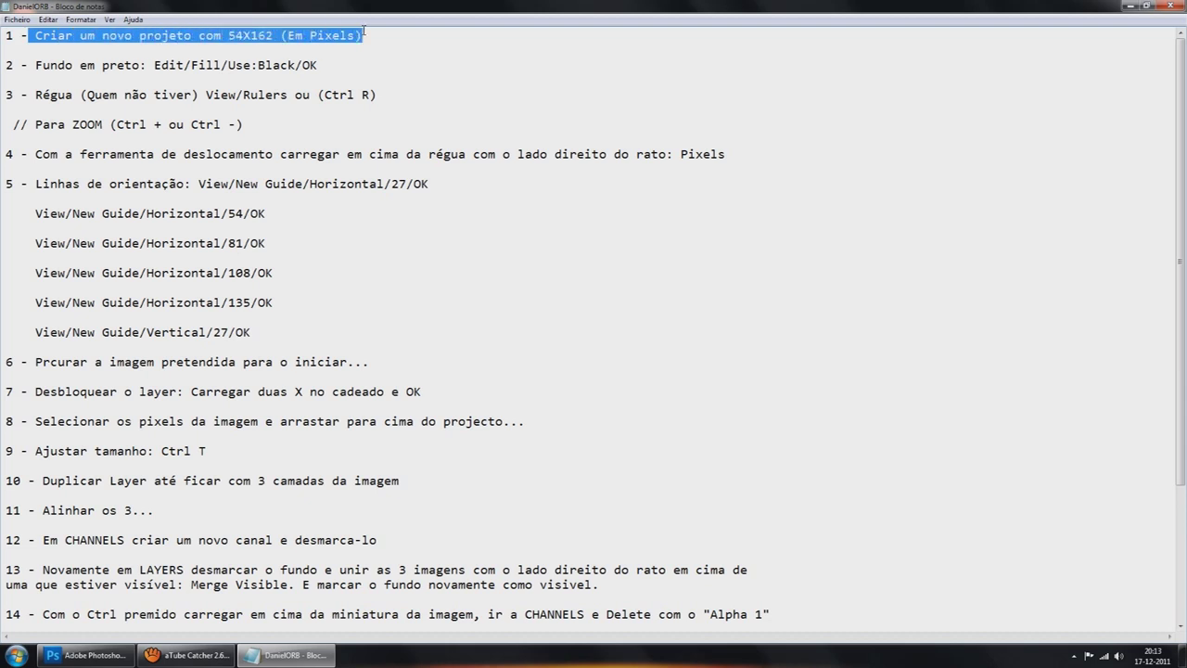
Switch to Photoshop and create a new document named orb, 54 by 162 pixels, RGB Color with a white background.
{"action": "left_click", "coordinate": [86, 655]}
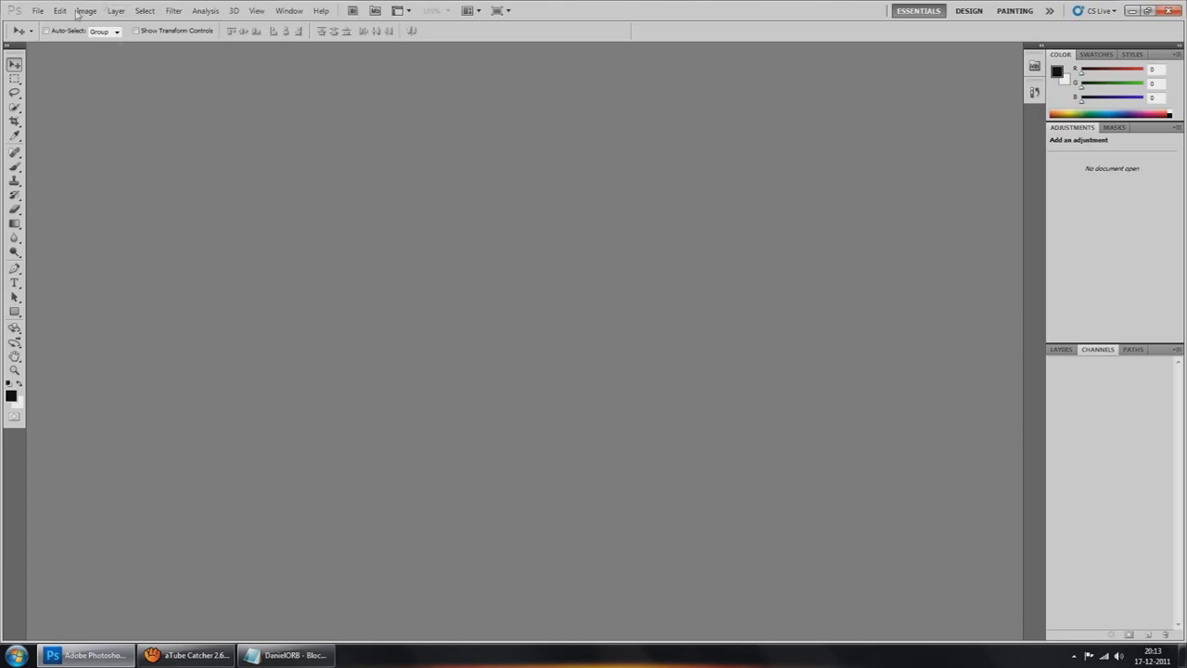
{"action": "left_click", "coordinate": [38, 11]}
{"action": "left_click", "coordinate": [51, 27]}
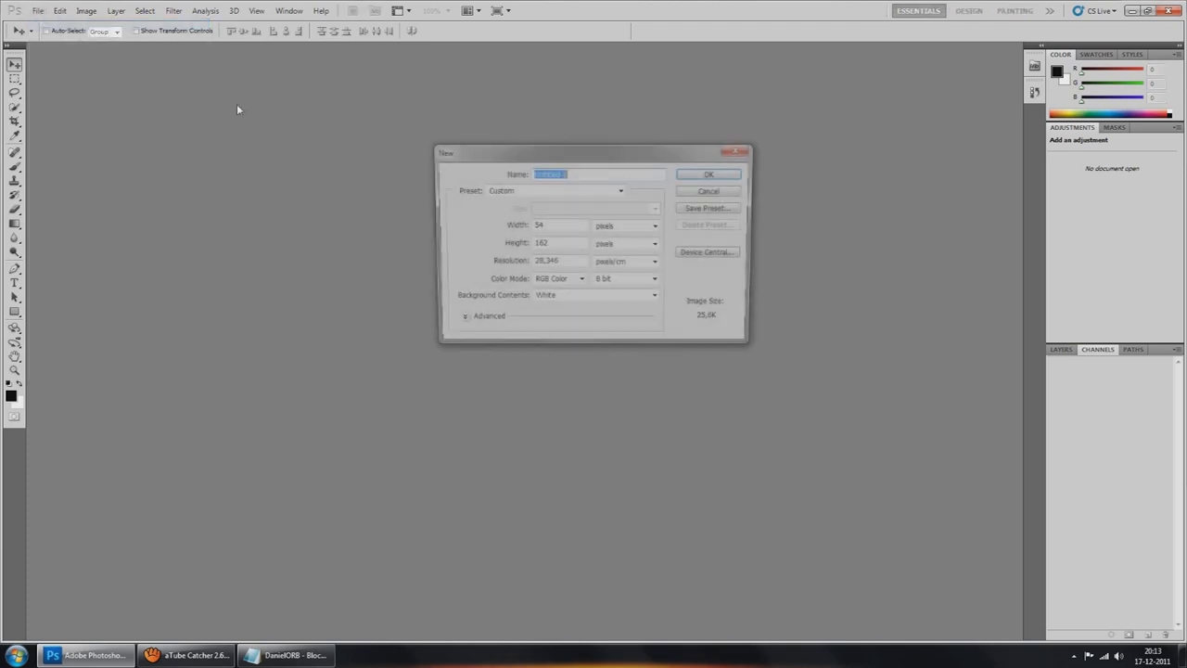
{"action": "type", "text": "b"}
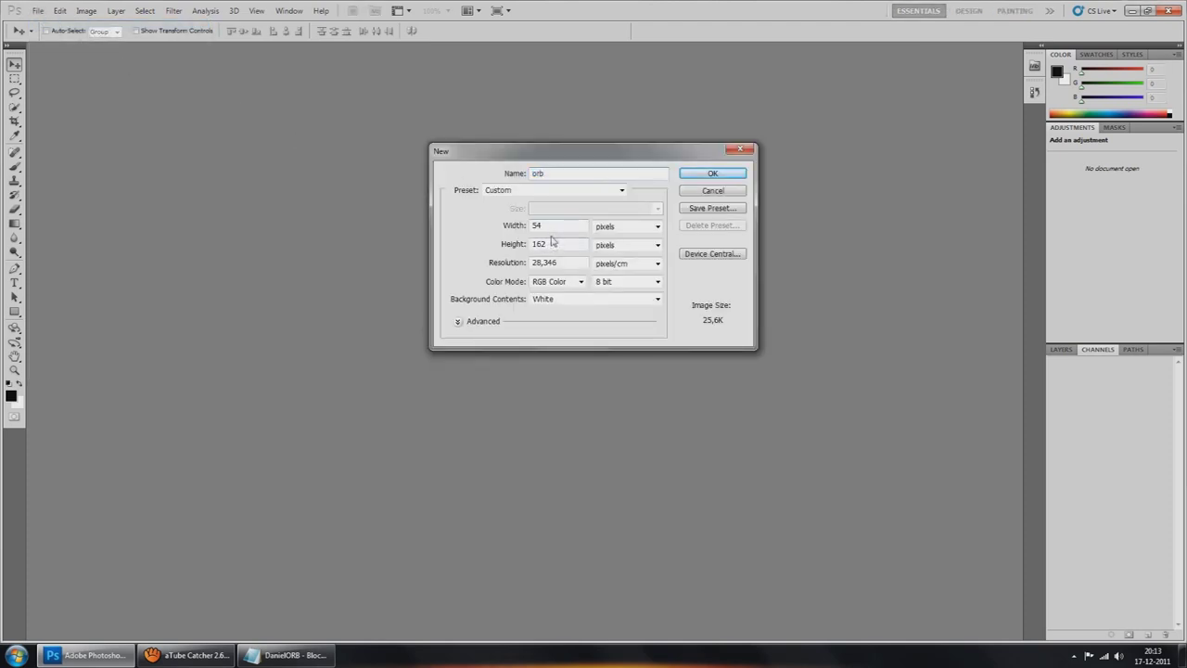
{"action": "left_click", "coordinate": [713, 174]}
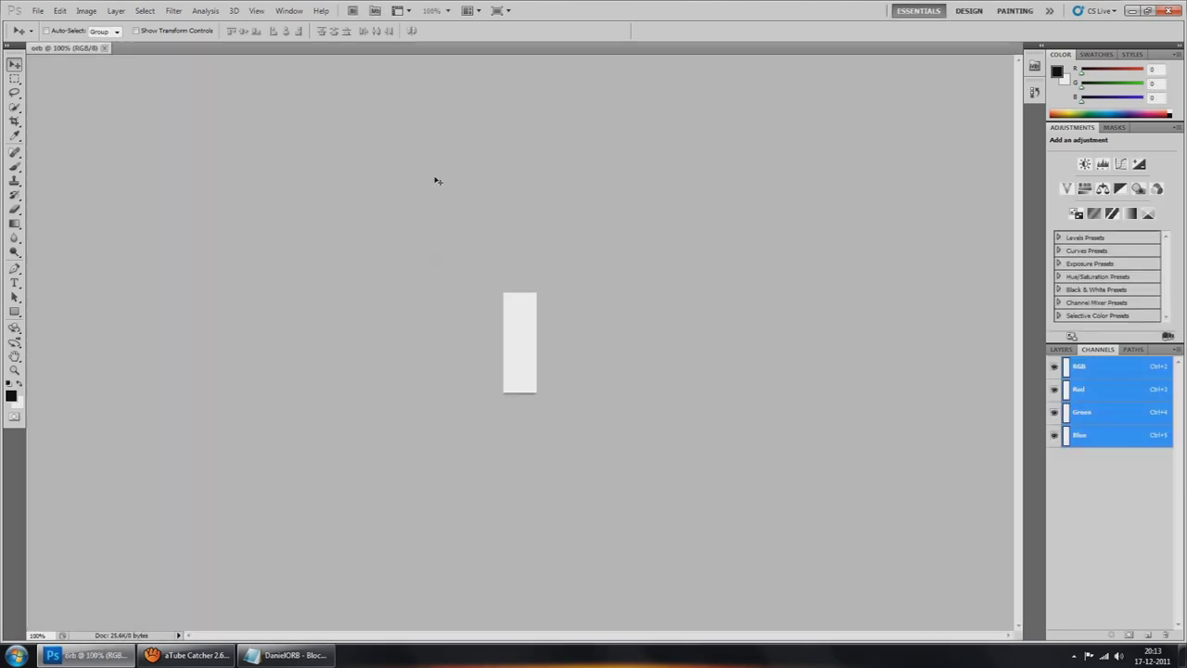
Highlight the black-fill instruction in the Notepad notes, and fill the orb canvas in Photoshop with Black at 100% opacity.
{"action": "left_click", "coordinate": [283, 654]}
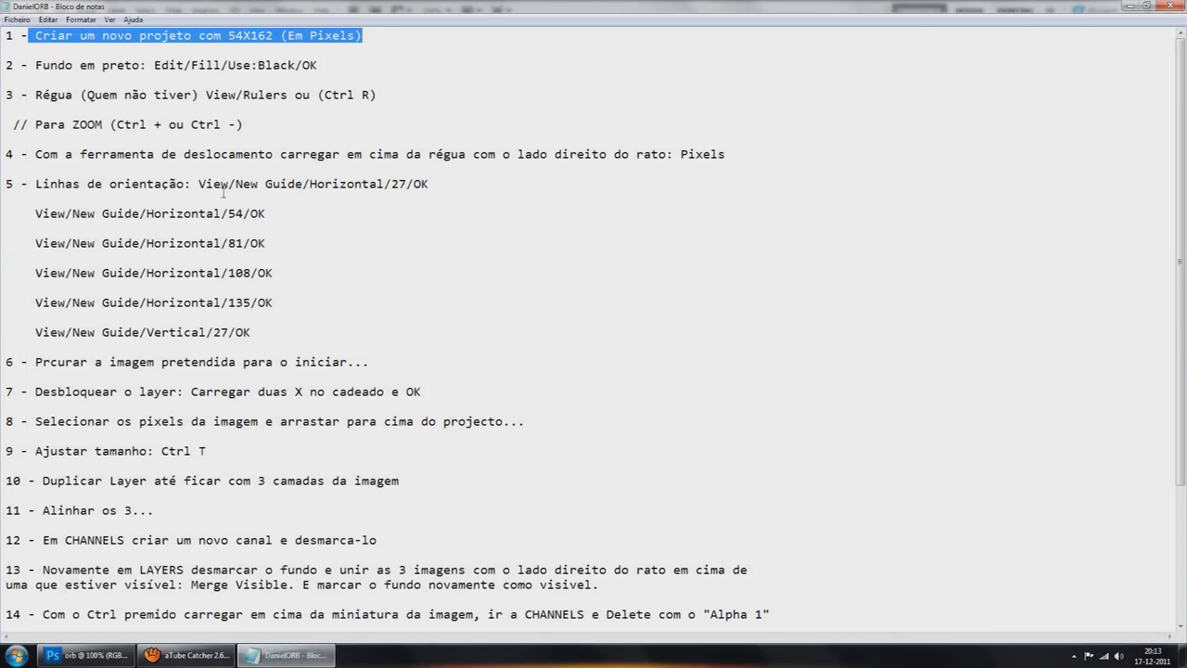
{"action": "left_click_drag", "start_coordinate": [34, 65], "coordinate": [321, 65]}
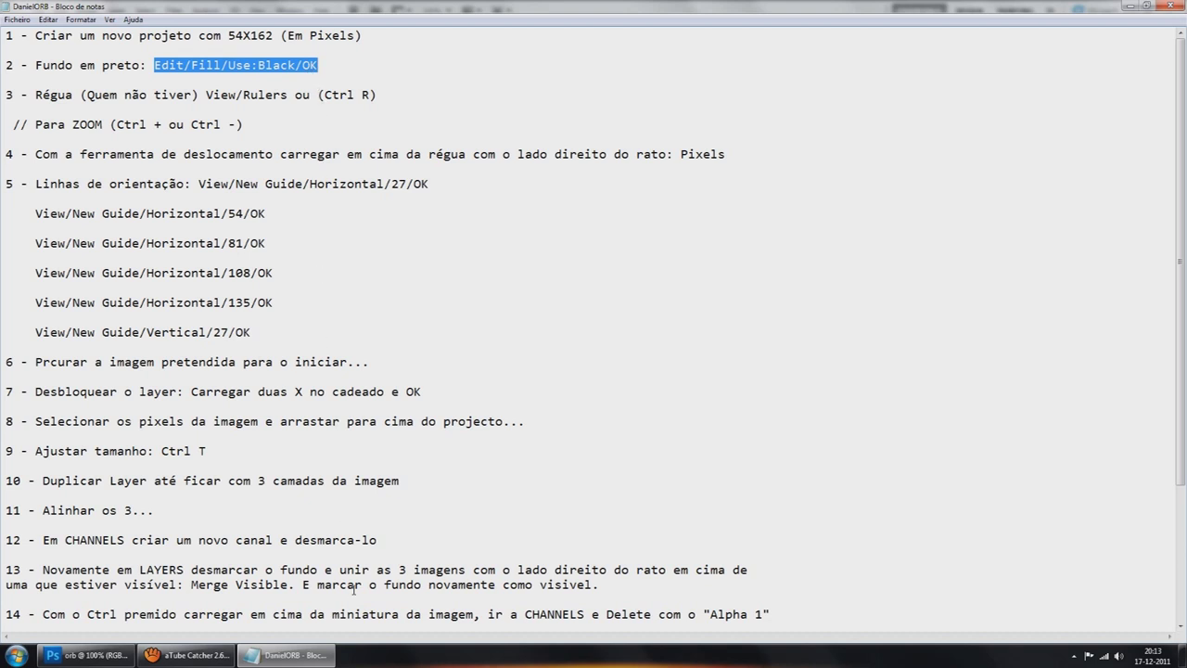
{"action": "left_click", "coordinate": [102, 659]}
{"action": "left_click", "coordinate": [59, 10]}
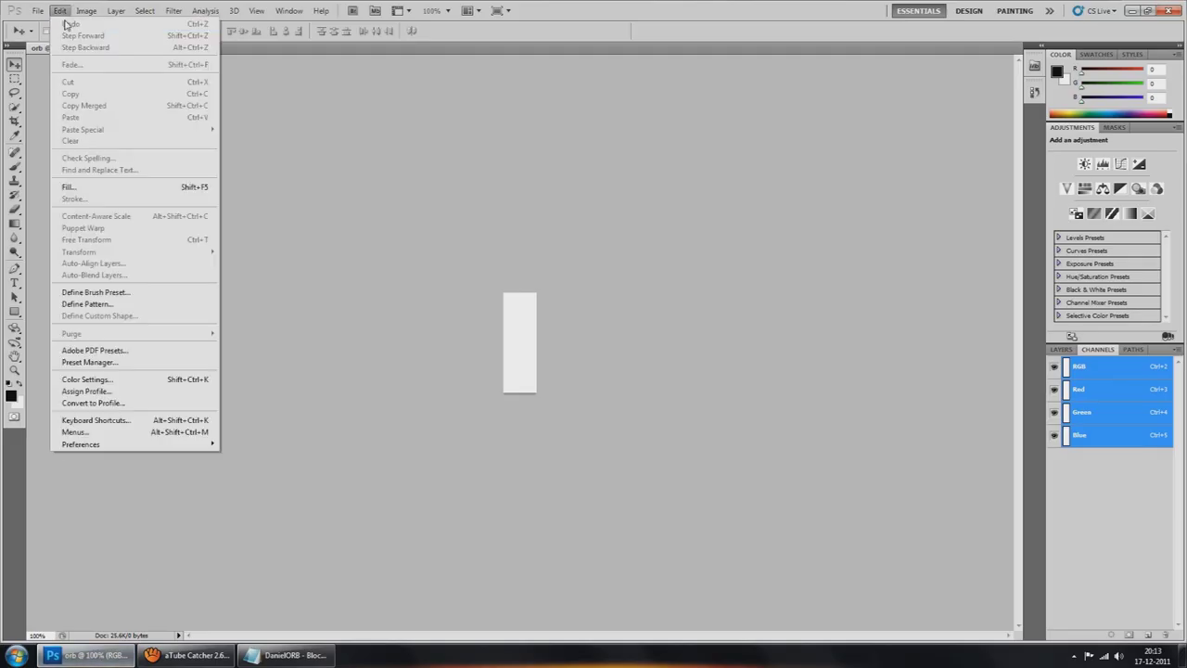
{"action": "left_click", "coordinate": [84, 188]}
{"action": "left_click", "coordinate": [617, 204]}
{"action": "left_click", "coordinate": [562, 295]}
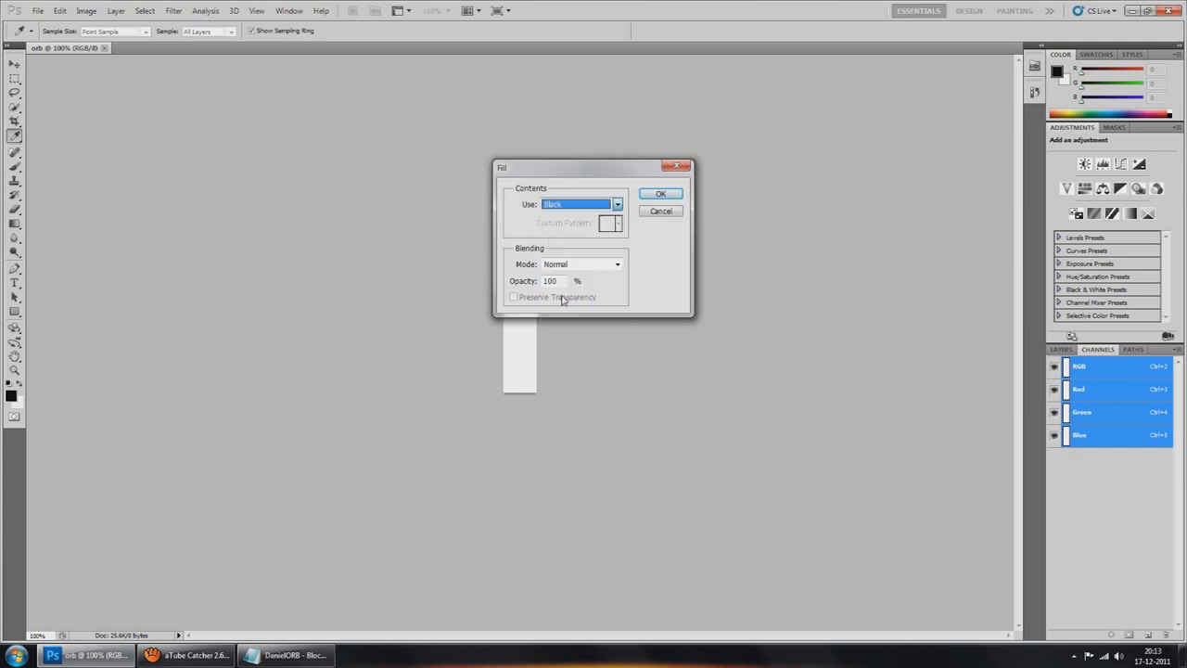
{"action": "left_click", "coordinate": [660, 193]}
{"action": "key", "text": "v"}
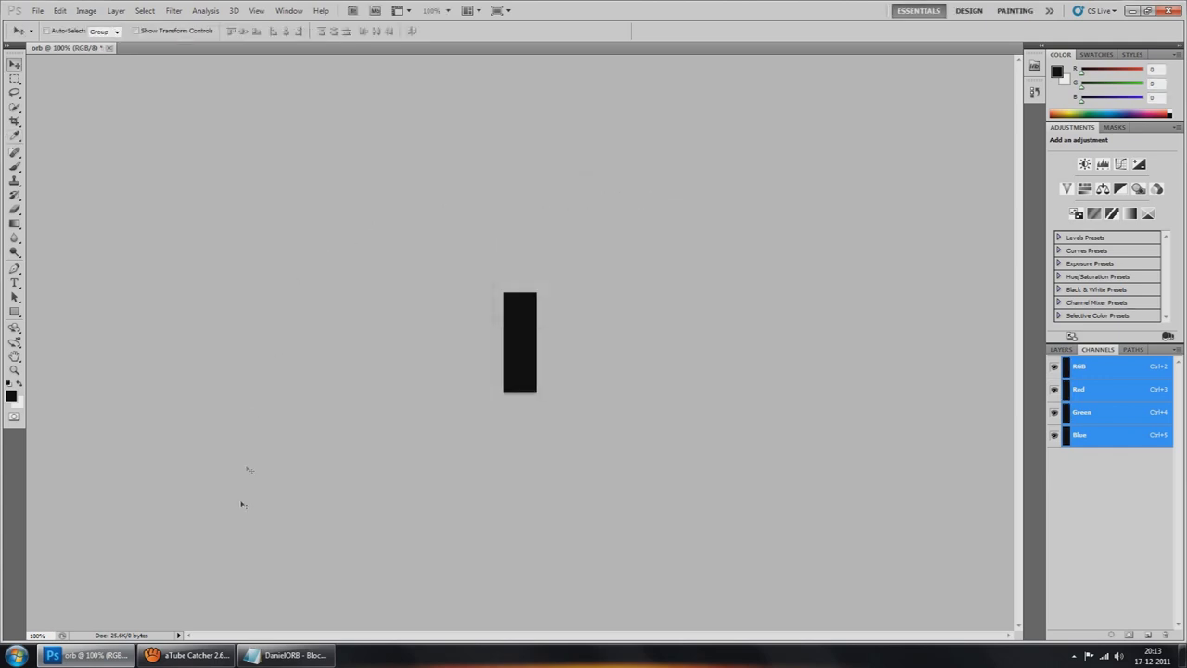
Highlight View/Rulers in the Notepad notes and display the rulers around the orb canvas in Photoshop.
{"action": "left_click", "coordinate": [285, 654]}
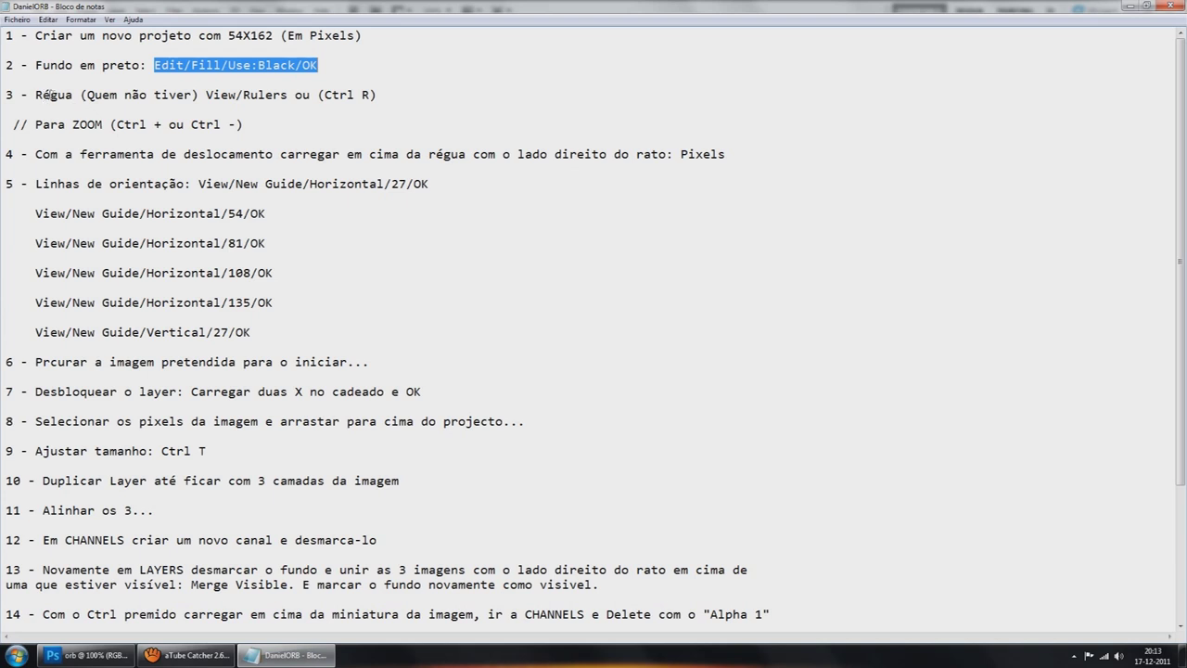
{"action": "left_click_drag", "start_coordinate": [207, 95], "coordinate": [289, 96]}
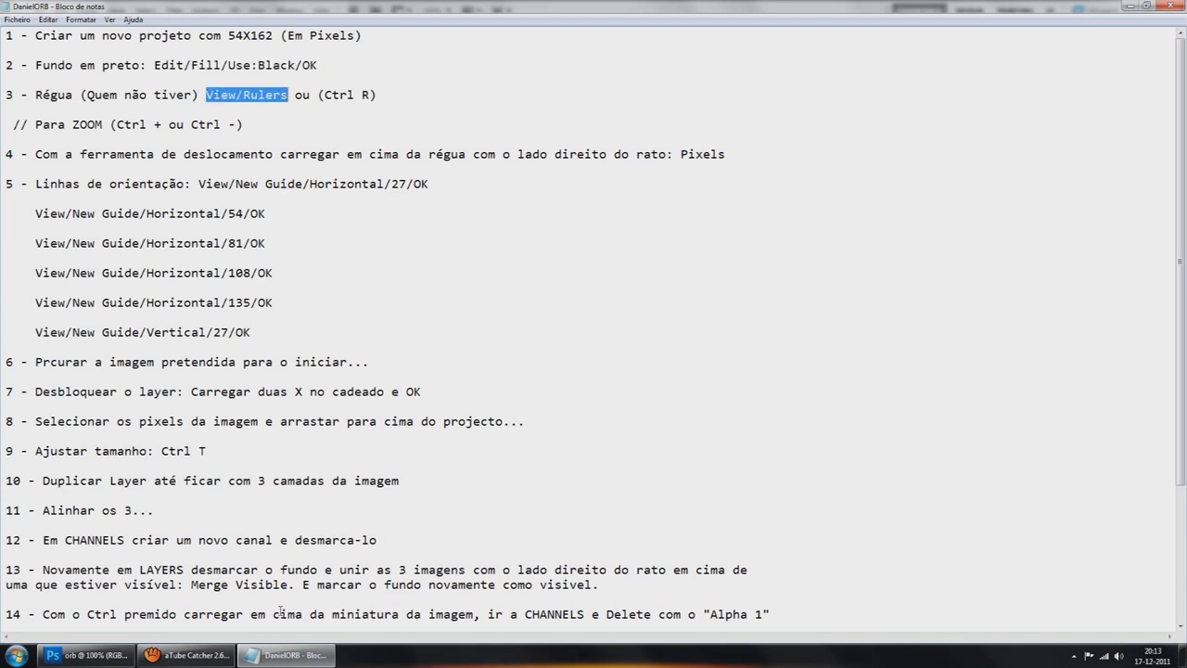
{"action": "left_click", "coordinate": [86, 654]}
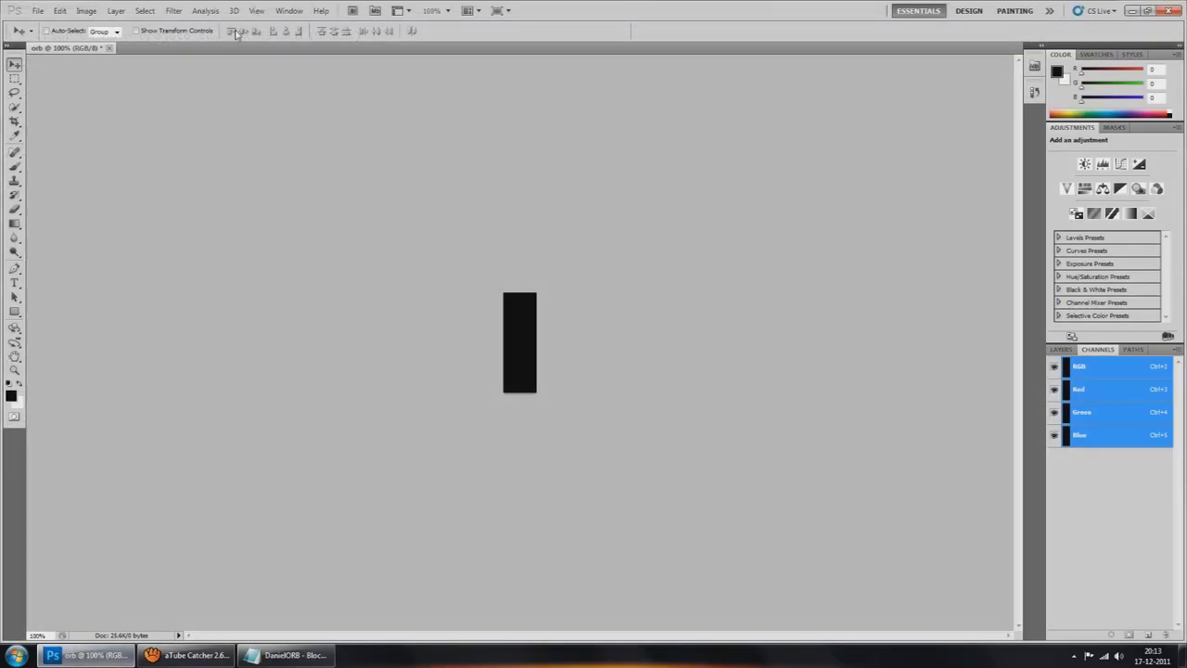
{"action": "left_click", "coordinate": [256, 10]}
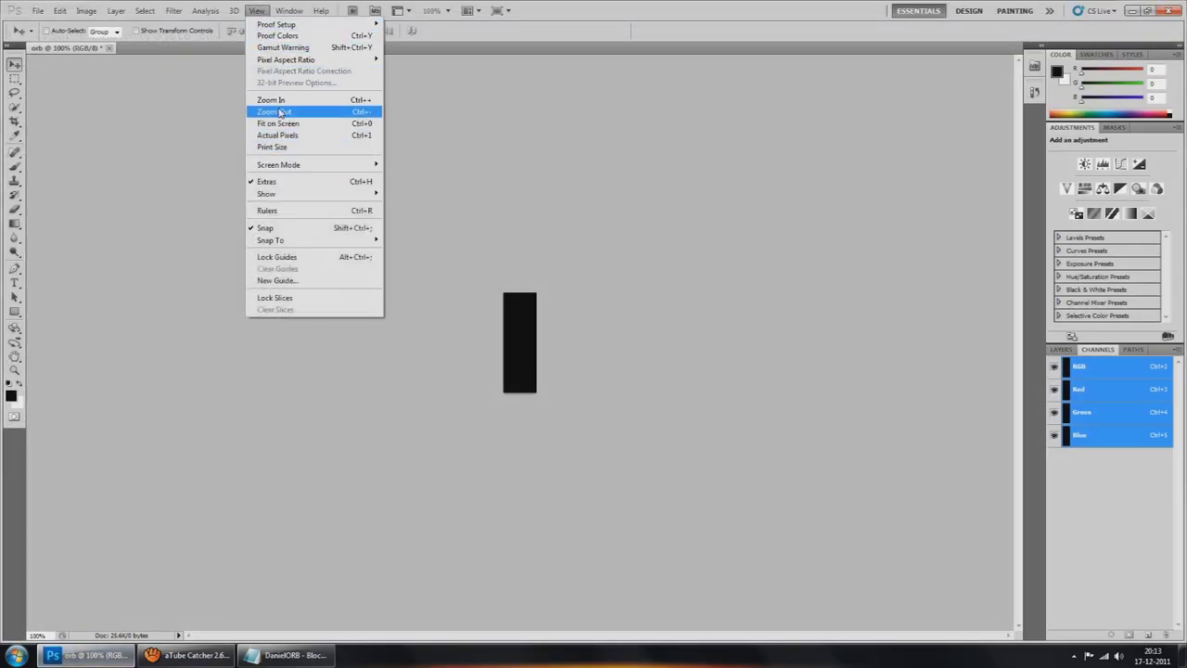
{"action": "left_click", "coordinate": [279, 210]}
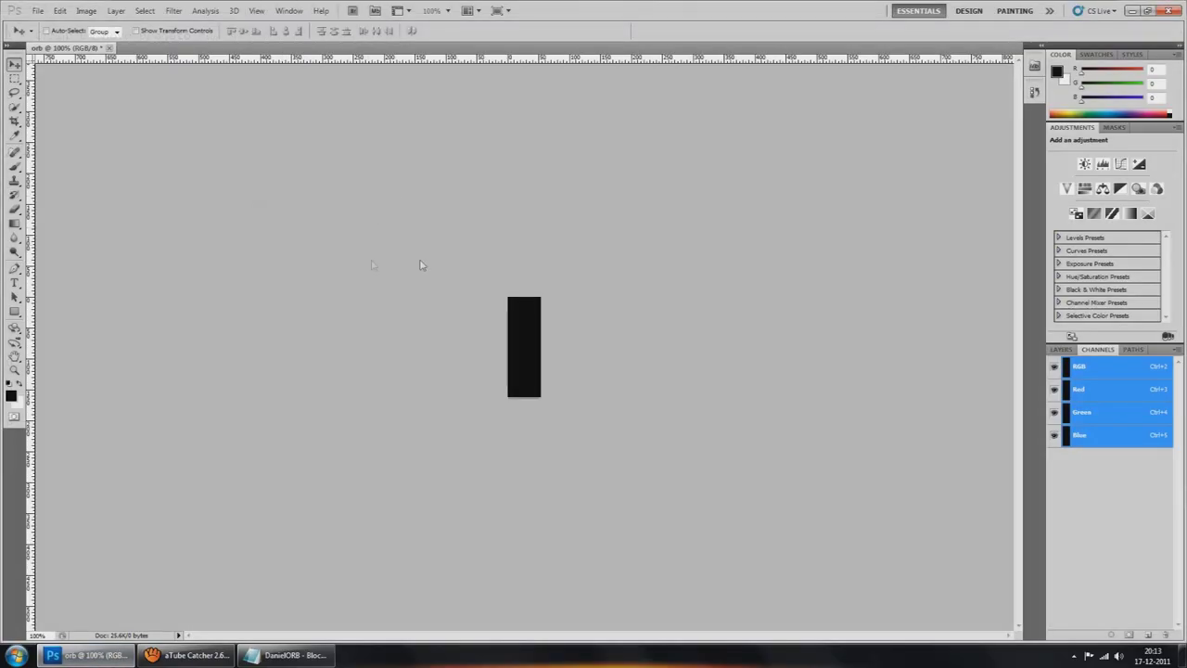
Highlight the zoom instruction in the Notepad notes and magnify the orb canvas in Photoshop to 500%.
{"action": "left_click", "coordinate": [279, 655]}
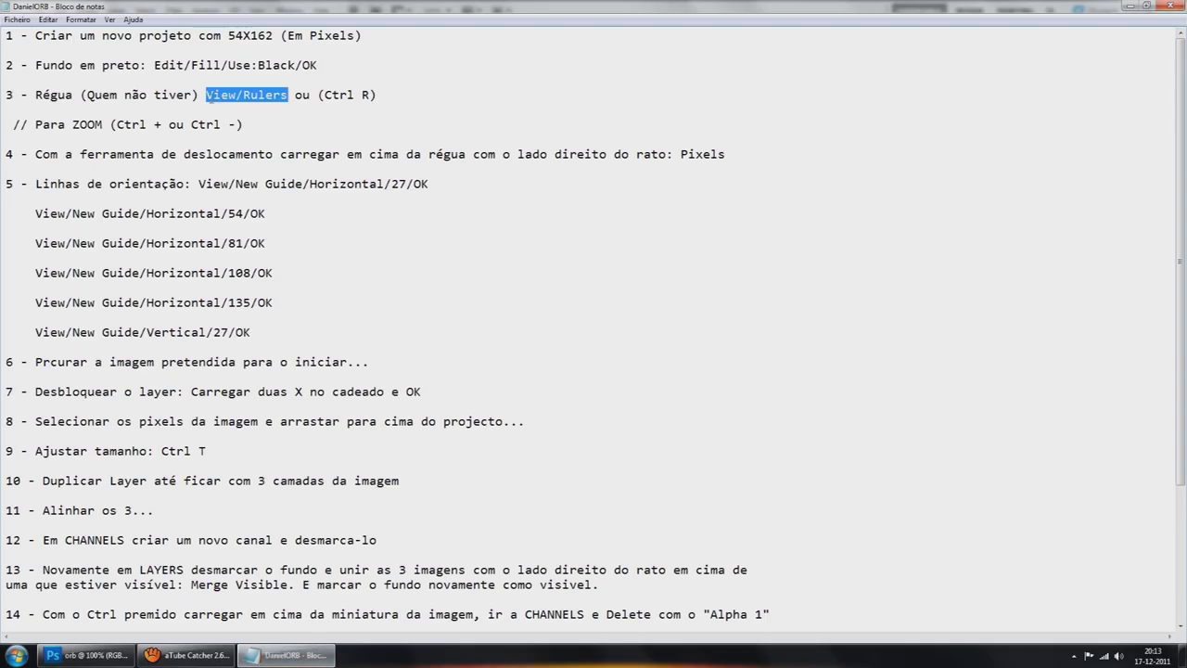
{"action": "left_click_drag", "start_coordinate": [35, 126], "coordinate": [245, 119]}
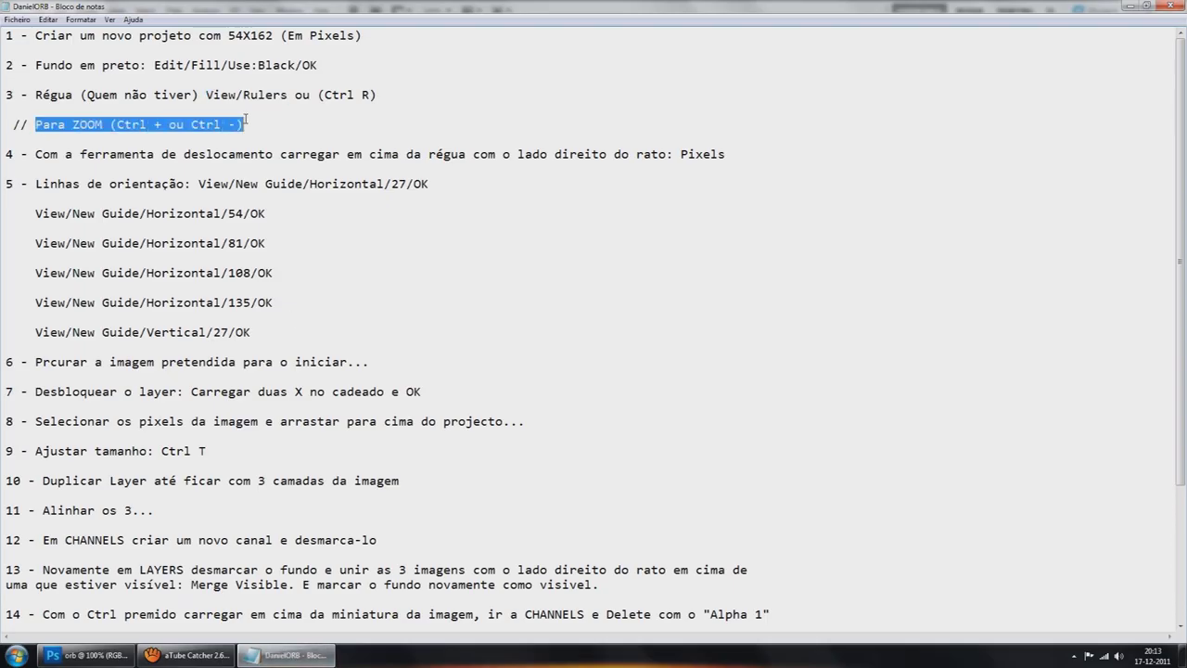
{"action": "left_click", "coordinate": [86, 655]}
{"action": "key", "text": "ctrl+plus"}
{"action": "key", "text": "ctrl+minus"}
{"action": "key", "text": "ctrl+plus"}
{"action": "key", "text": "ctrl+minus"}
{"action": "key", "text": "ctrl+plus"}
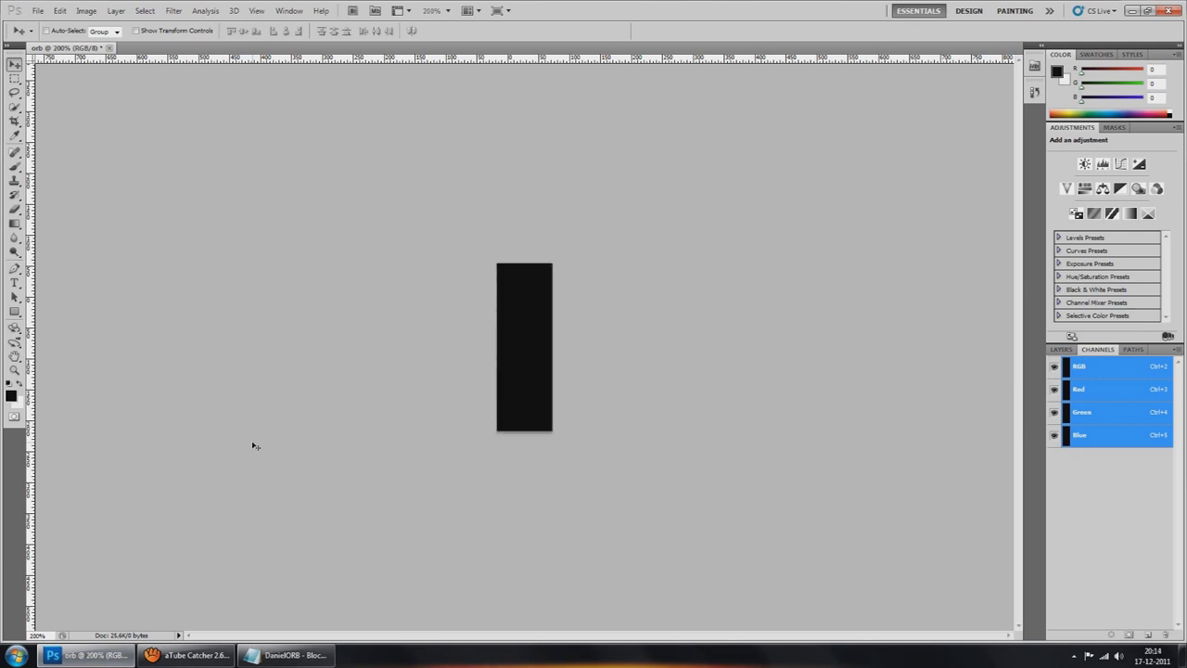
{"action": "key", "text": "ctrl+plus"}
{"action": "key", "text": "ctrl+plus"}
{"action": "key", "text": "ctrl+plus"}
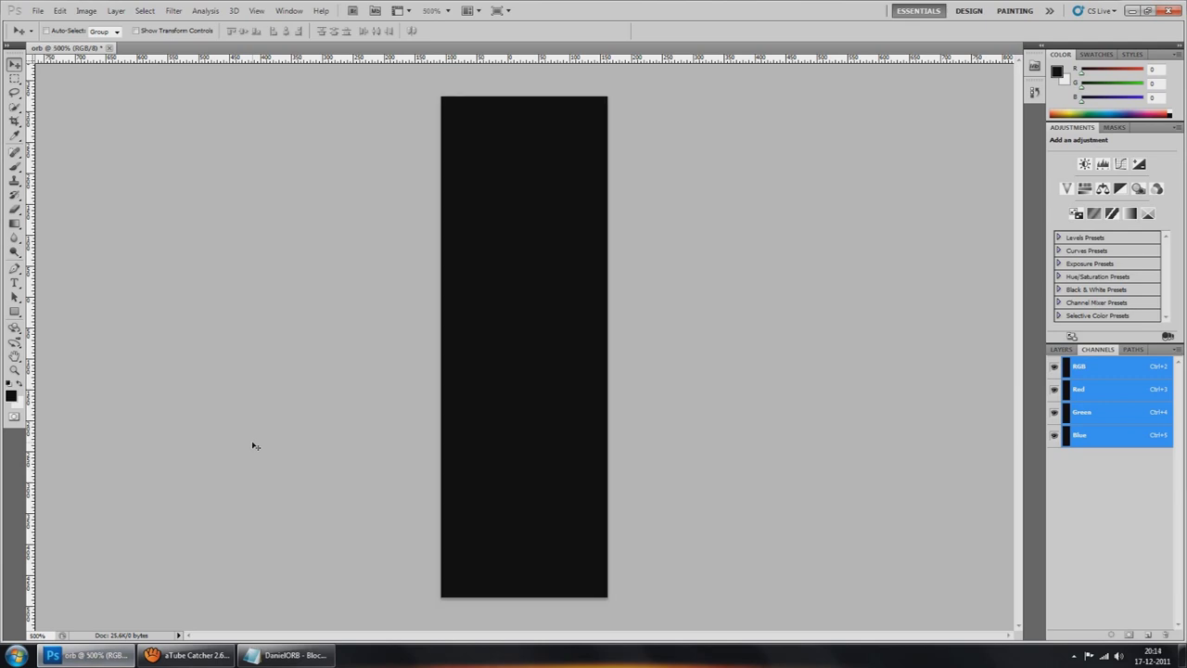
Highlight instruction 4 in the Notepad notes and set the ruler units to Pixels in Photoshop.
{"action": "left_click", "coordinate": [287, 655]}
{"action": "left_click_drag", "start_coordinate": [82, 153], "coordinate": [272, 154]}
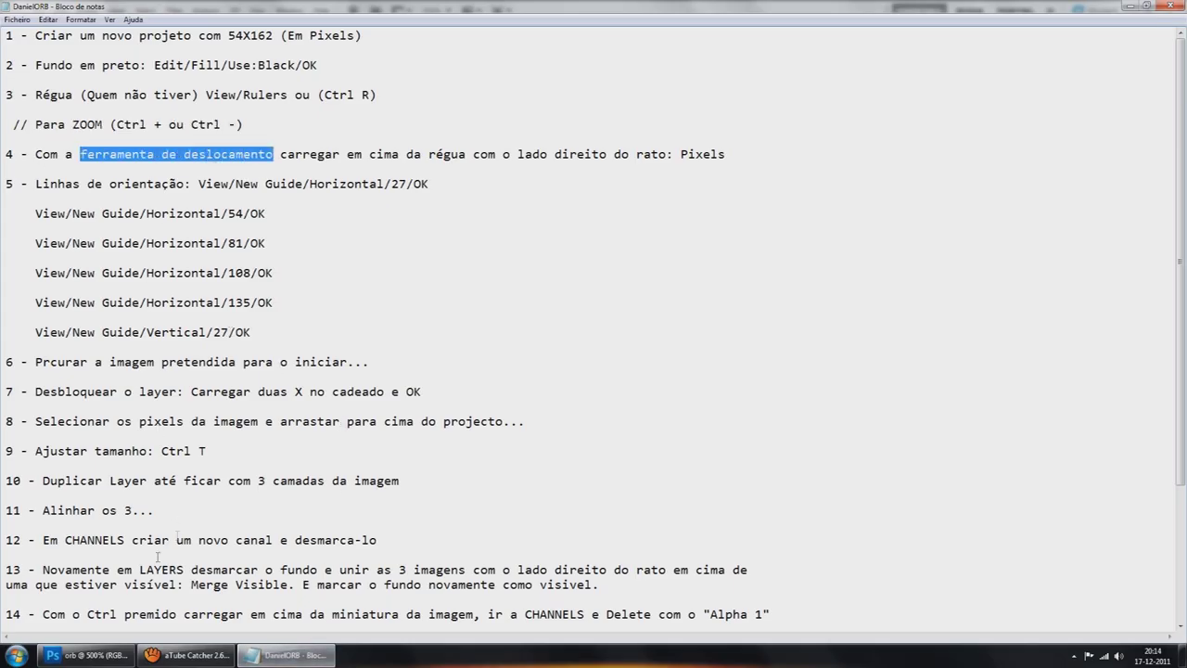
{"action": "left_click", "coordinate": [88, 654]}
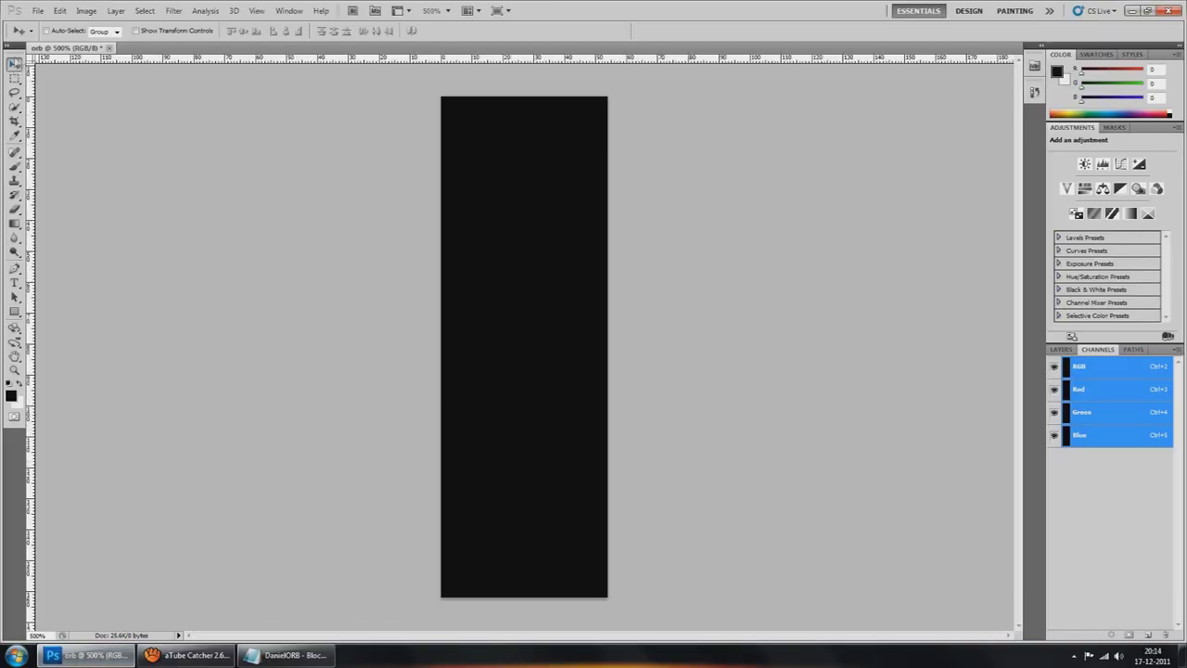
{"action": "left_click", "coordinate": [288, 655]}
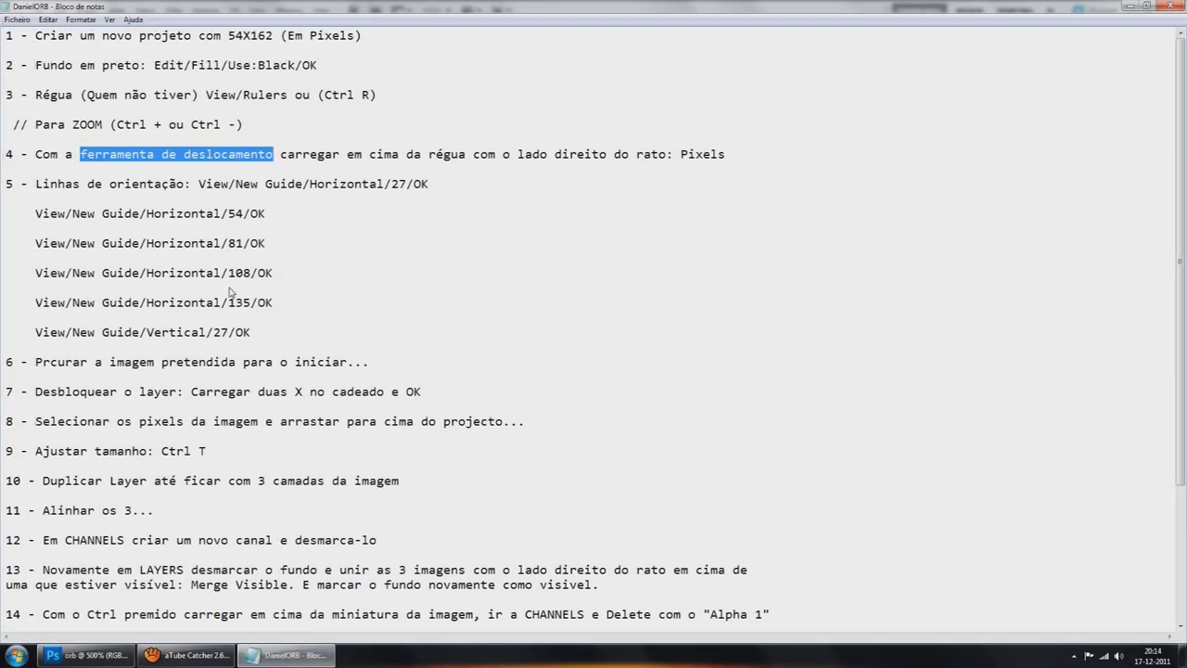
{"action": "left_click_drag", "start_coordinate": [35, 154], "coordinate": [724, 158]}
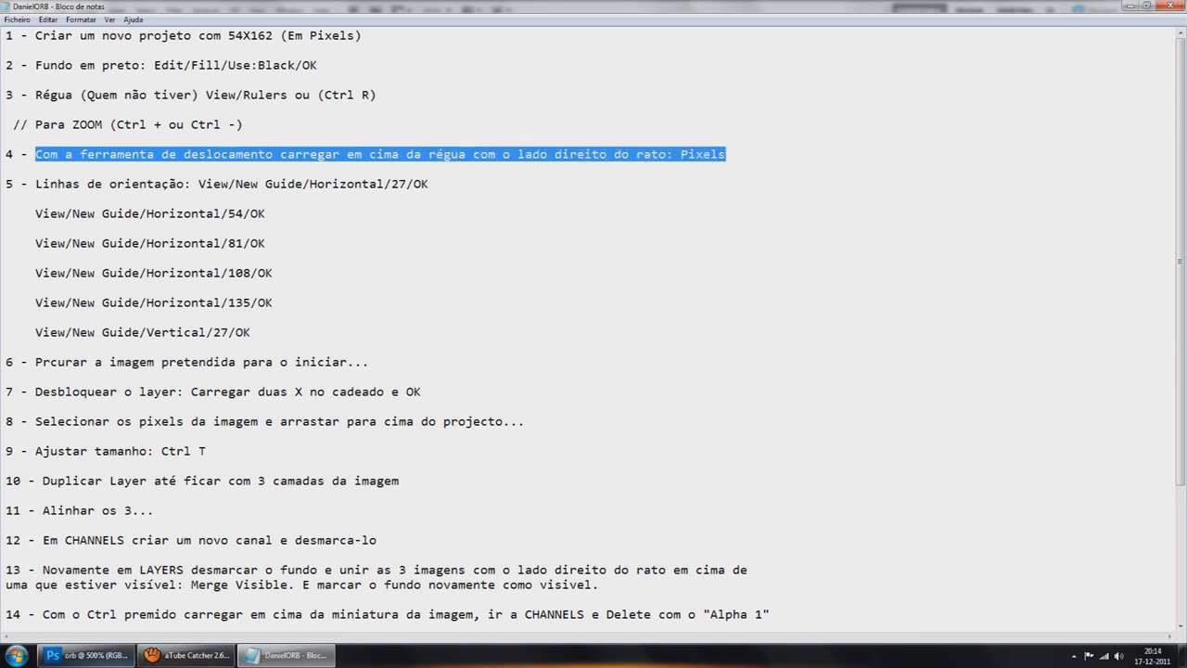
{"action": "left_click", "coordinate": [88, 655]}
{"action": "right_click", "coordinate": [237, 59]}
{"action": "left_click", "coordinate": [261, 66]}
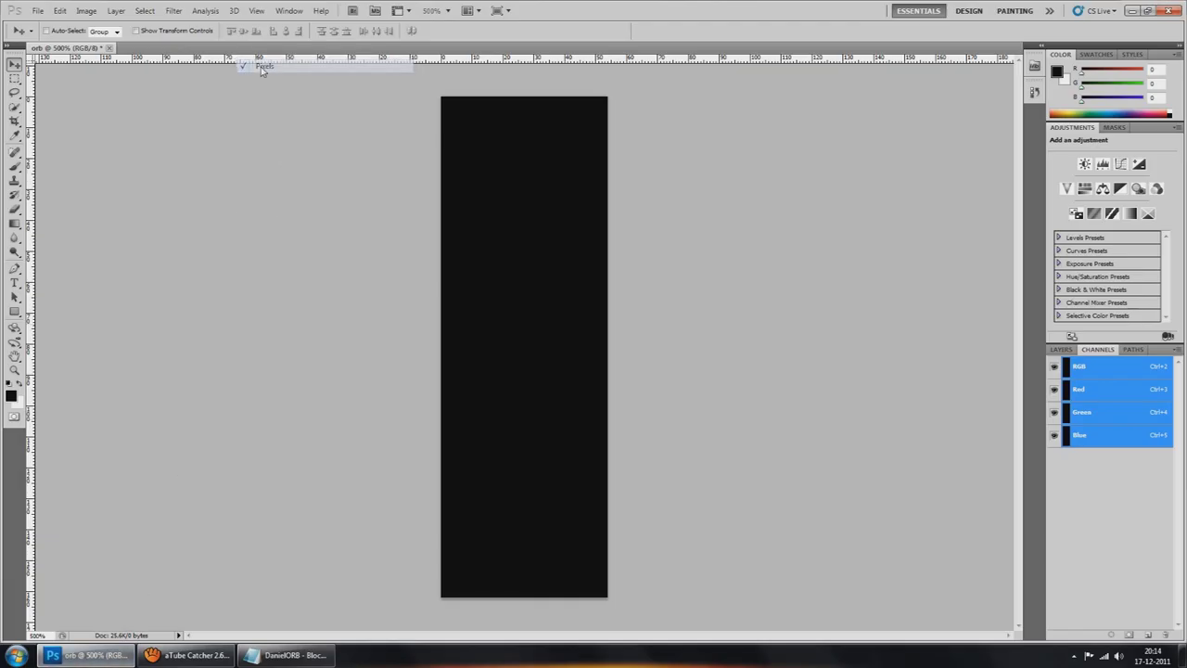
Highlight the first guide instruction in the Notepad notes and add a horizontal guide at 27 px in Photoshop.
{"action": "left_click", "coordinate": [288, 654]}
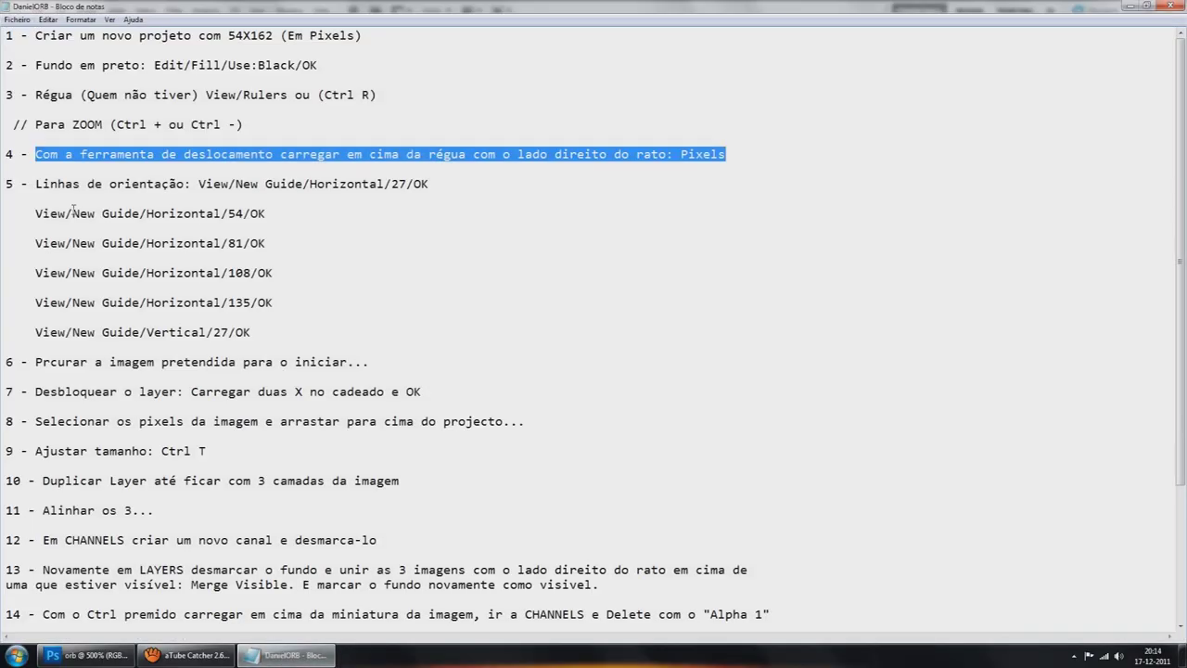
{"action": "left_click_drag", "start_coordinate": [35, 184], "coordinate": [433, 183]}
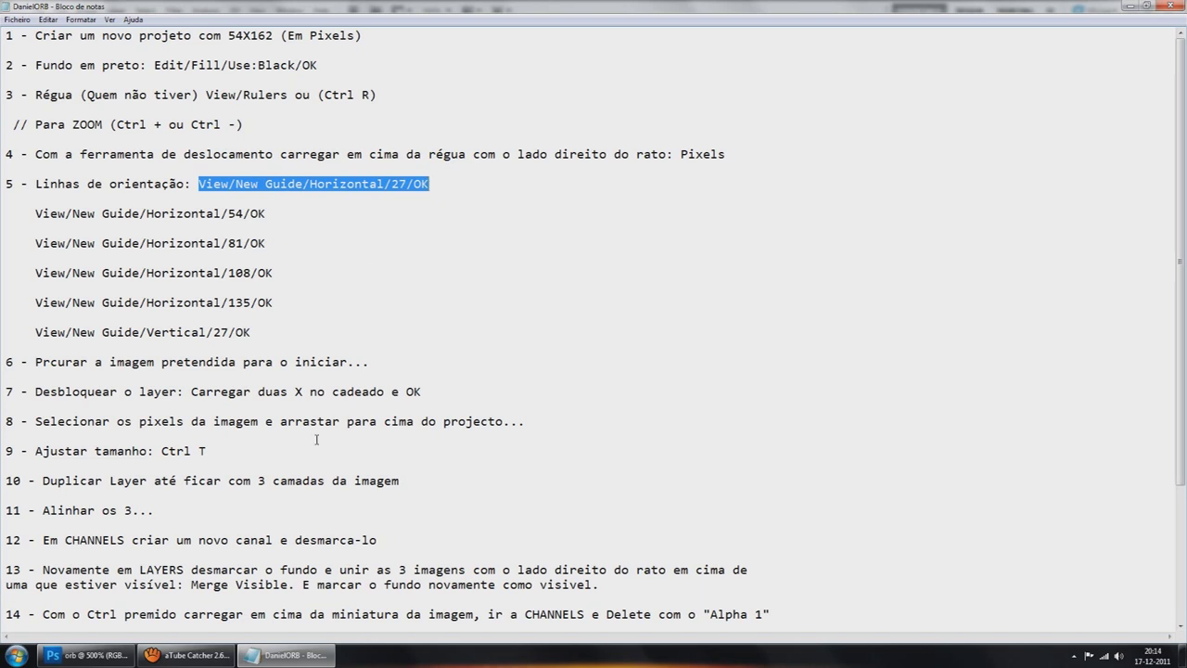
{"action": "left_click", "coordinate": [88, 654]}
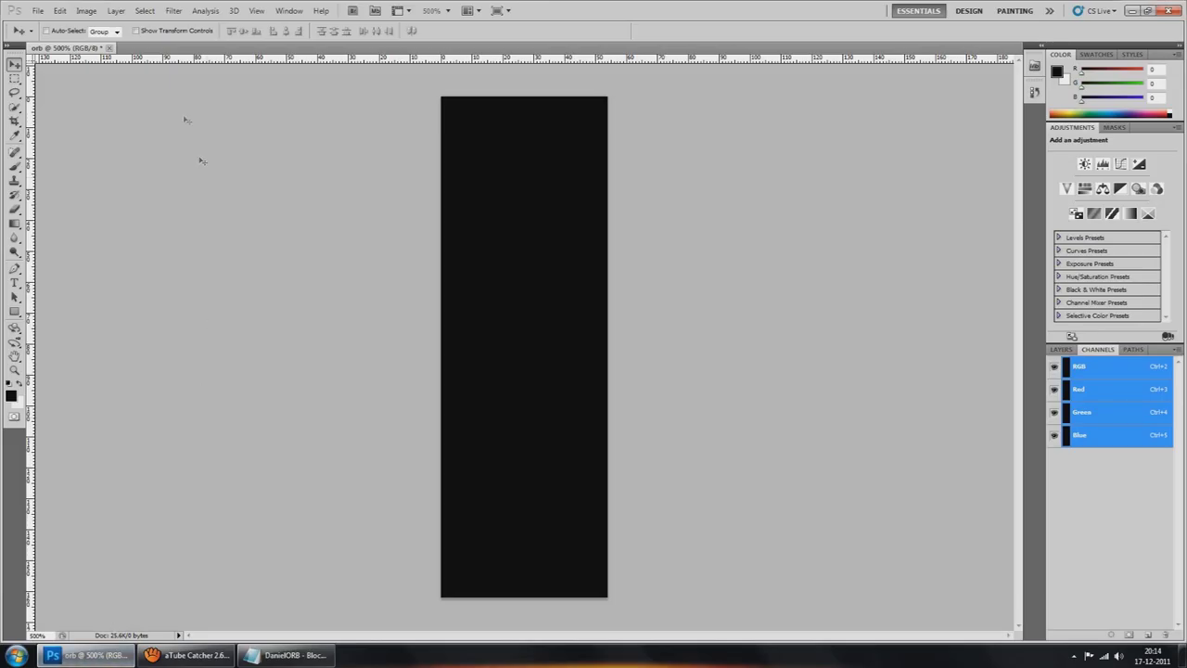
{"action": "left_click", "coordinate": [257, 10]}
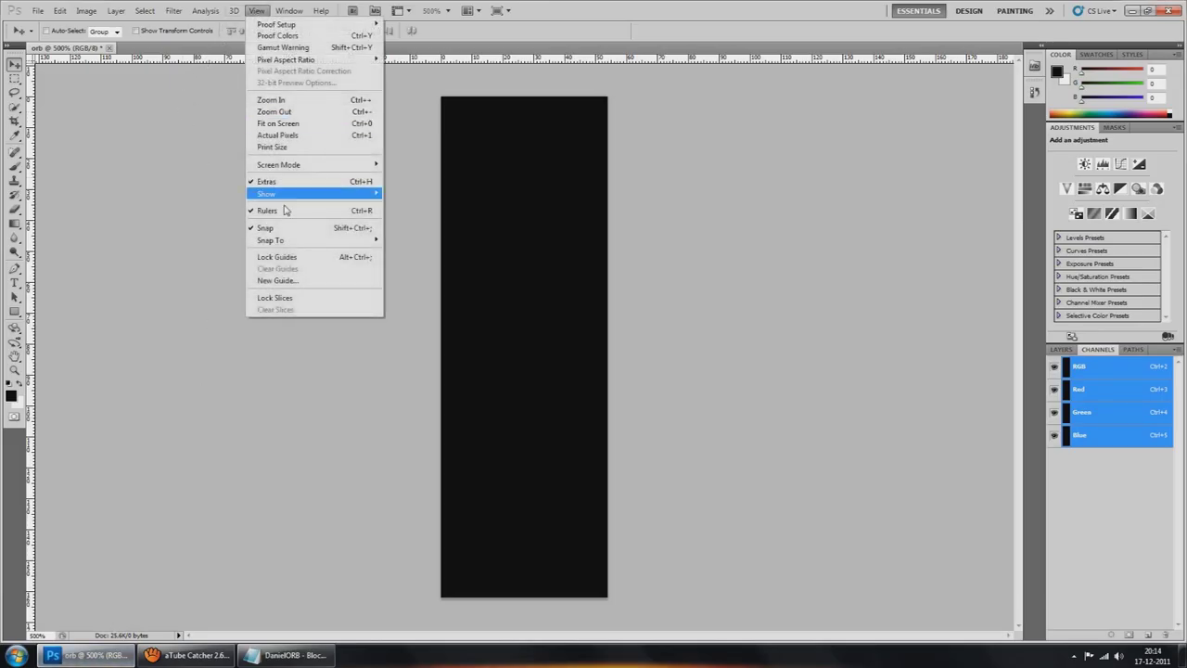
{"action": "left_click", "coordinate": [290, 281]}
{"action": "left_click", "coordinate": [657, 186]}
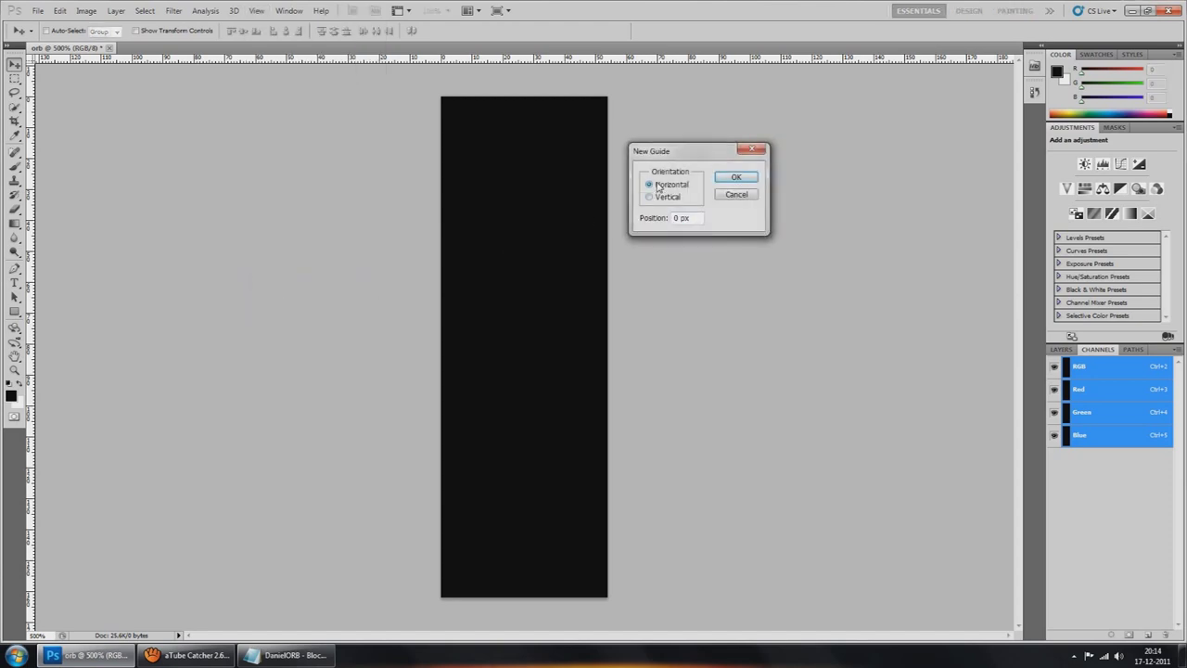
{"action": "type", "text": "27"}
{"action": "left_click", "coordinate": [733, 177]}
Highlight the second guide instruction in the Notepad notes and add a horizontal guide at 54 px in Photoshop.
{"action": "left_click", "coordinate": [286, 654]}
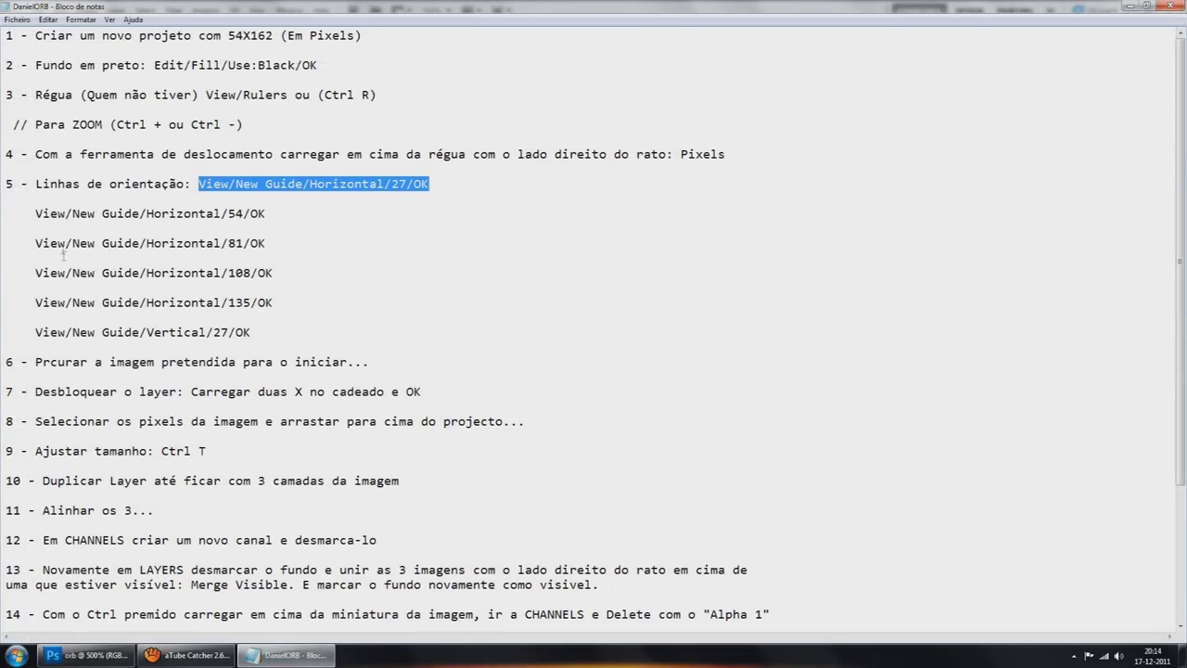
{"action": "left_click_drag", "start_coordinate": [36, 214], "coordinate": [275, 213]}
{"action": "left_click", "coordinate": [88, 654]}
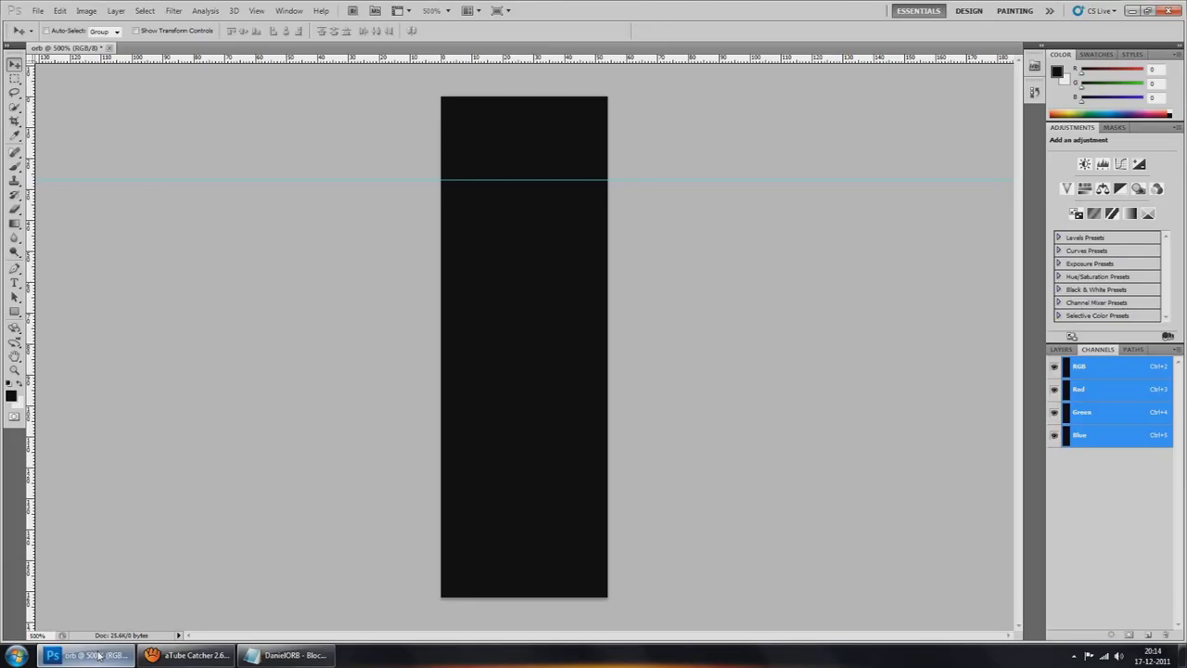
{"action": "left_click", "coordinate": [256, 11]}
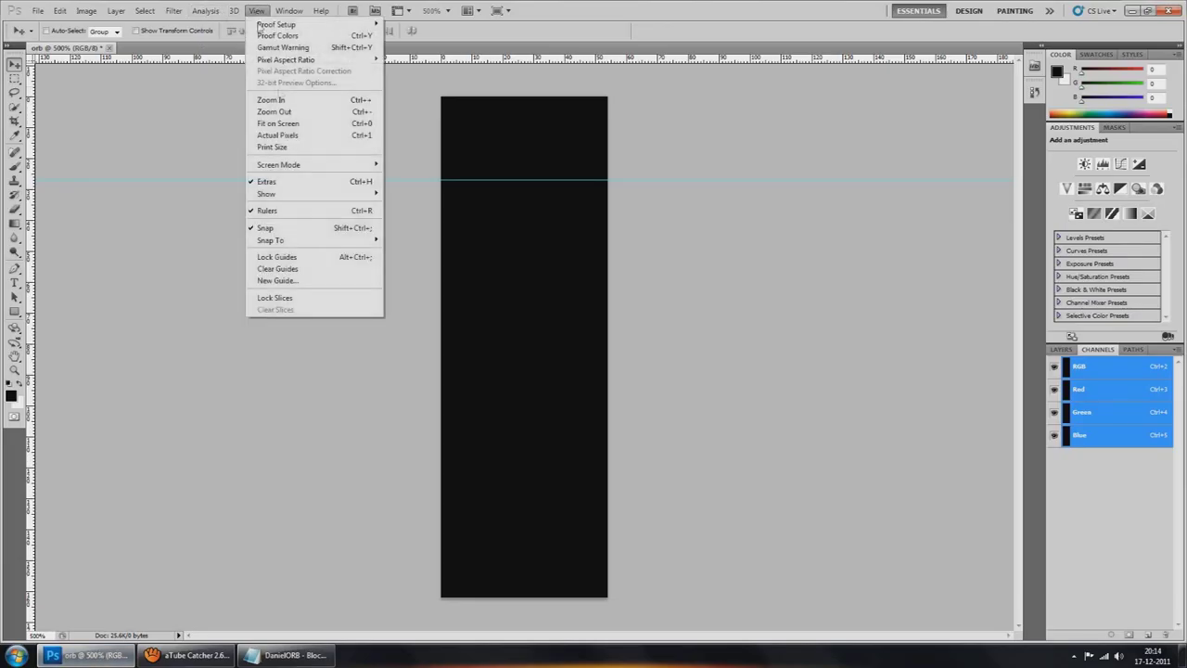
{"action": "left_click", "coordinate": [299, 280]}
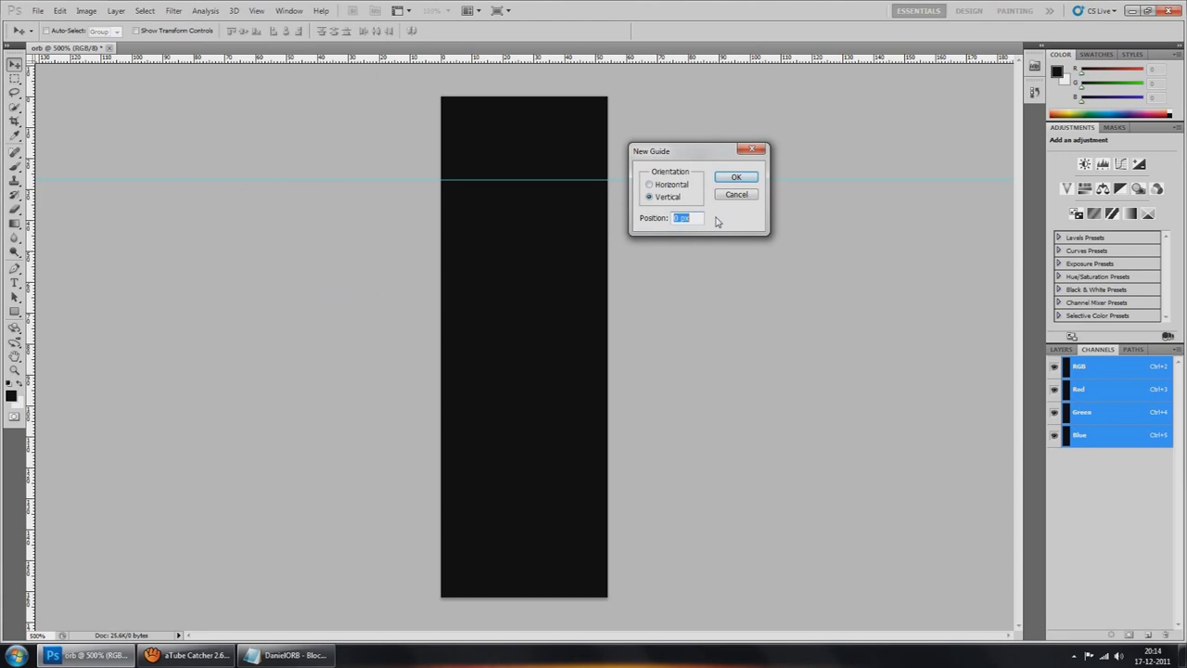
{"action": "left_click_drag", "start_coordinate": [699, 222], "coordinate": [623, 233]}
{"action": "left_click", "coordinate": [641, 235]}
{"action": "left_click_drag", "start_coordinate": [696, 219], "coordinate": [644, 221]}
{"action": "type", "text": "54"}
{"action": "left_click", "coordinate": [664, 186]}
{"action": "left_click", "coordinate": [726, 179]}
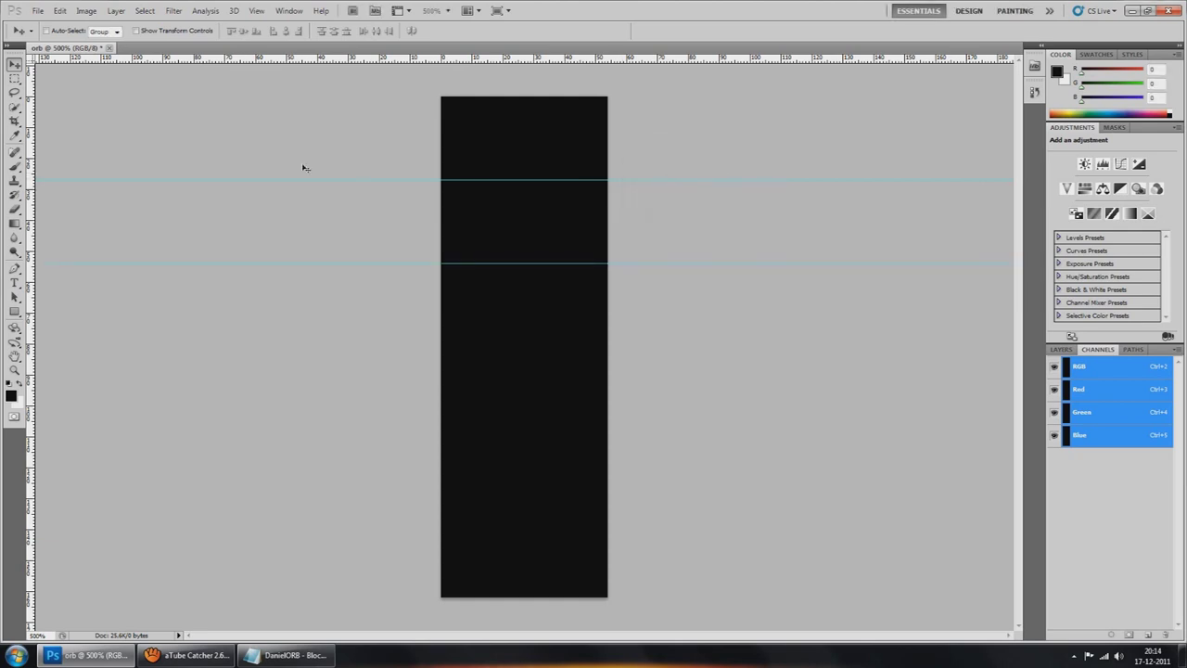
Highlight the third guide instruction in the Notepad notes and add a horizontal guide at 81 px in Photoshop.
{"action": "left_click", "coordinate": [287, 655]}
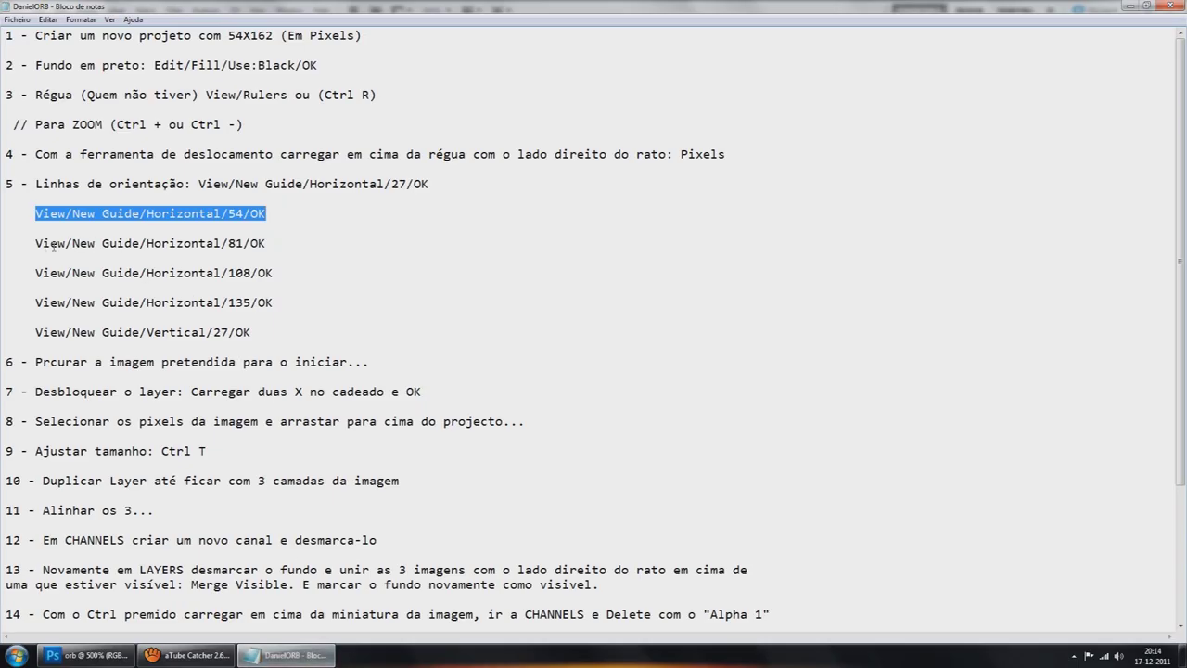
{"action": "left_click_drag", "start_coordinate": [35, 243], "coordinate": [260, 243]}
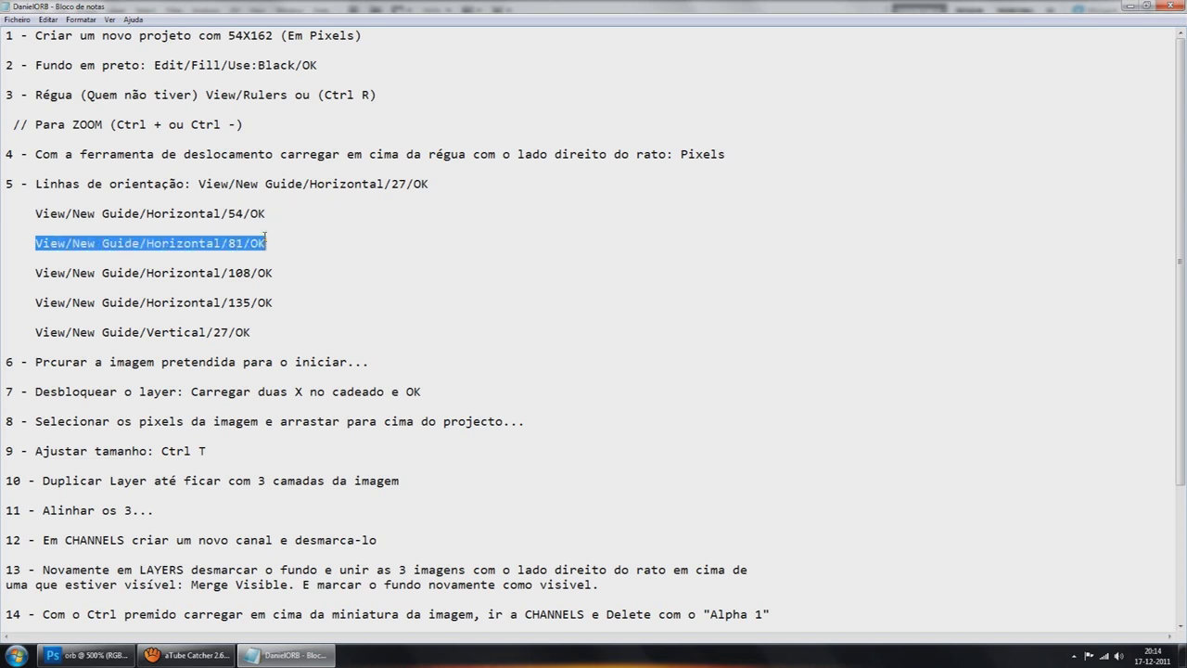
{"action": "left_click", "coordinate": [88, 655]}
{"action": "left_click", "coordinate": [288, 10]}
{"action": "mouse_move", "coordinate": [256, 11]}
{"action": "left_click", "coordinate": [292, 281]}
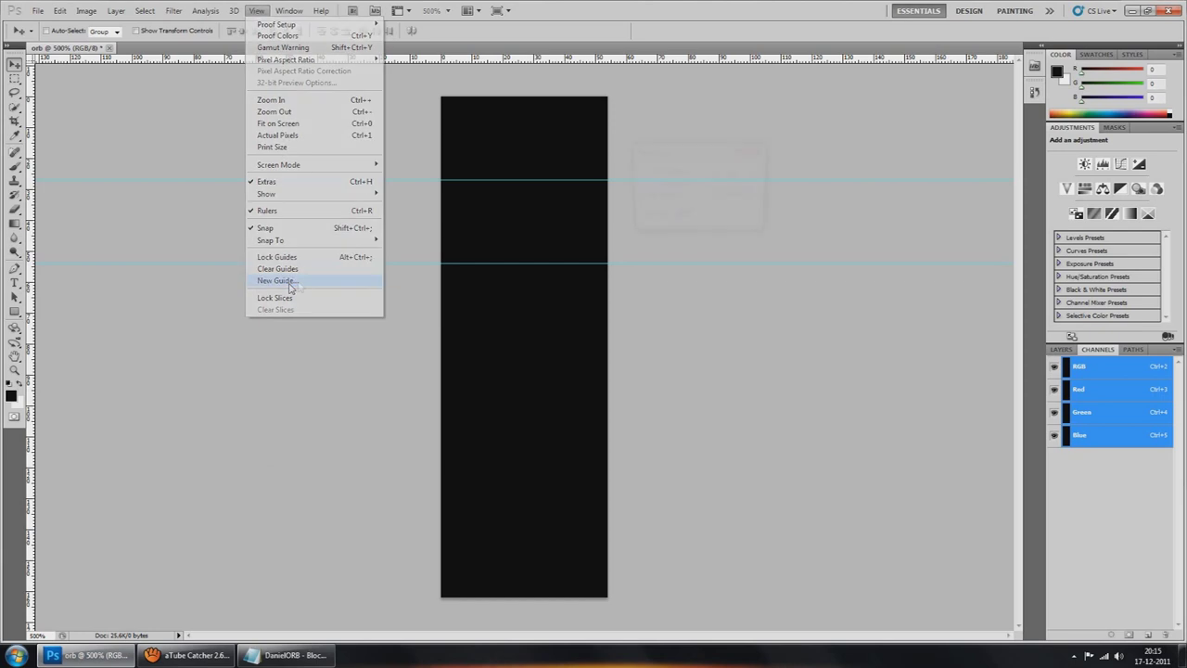
{"action": "left_click", "coordinate": [659, 185]}
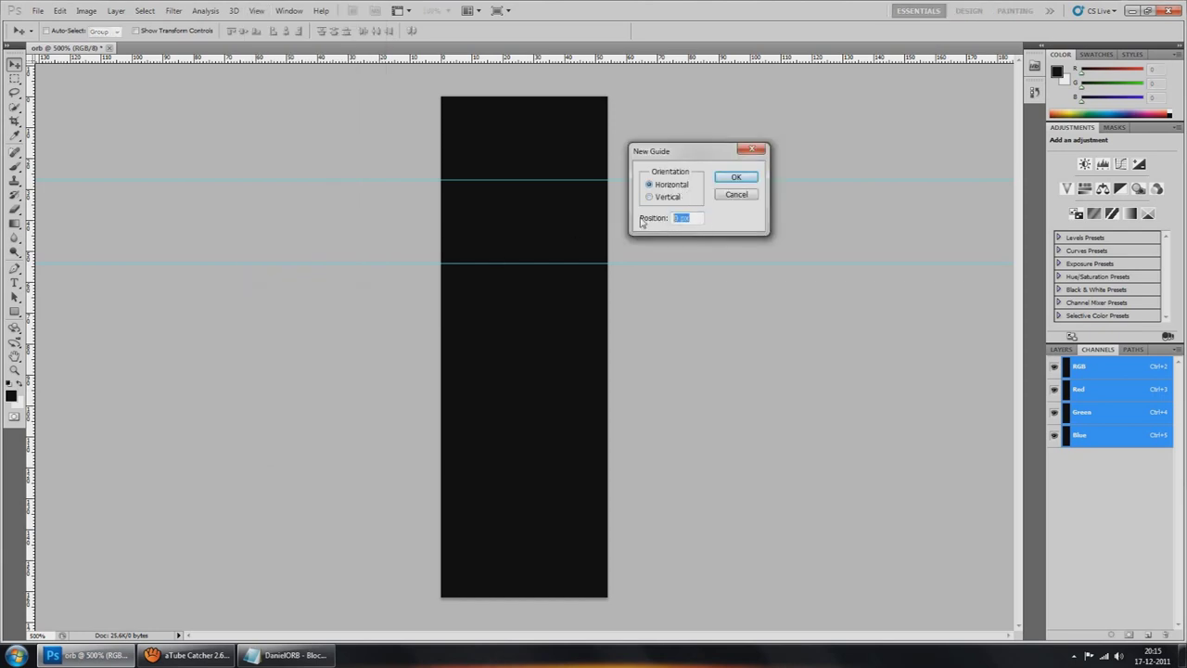
{"action": "type", "text": "81"}
{"action": "left_click", "coordinate": [732, 177]}
Highlight the fourth guide instruction in the Notepad notes and add a horizontal guide at 108 px in Photoshop.
{"action": "left_click", "coordinate": [311, 654]}
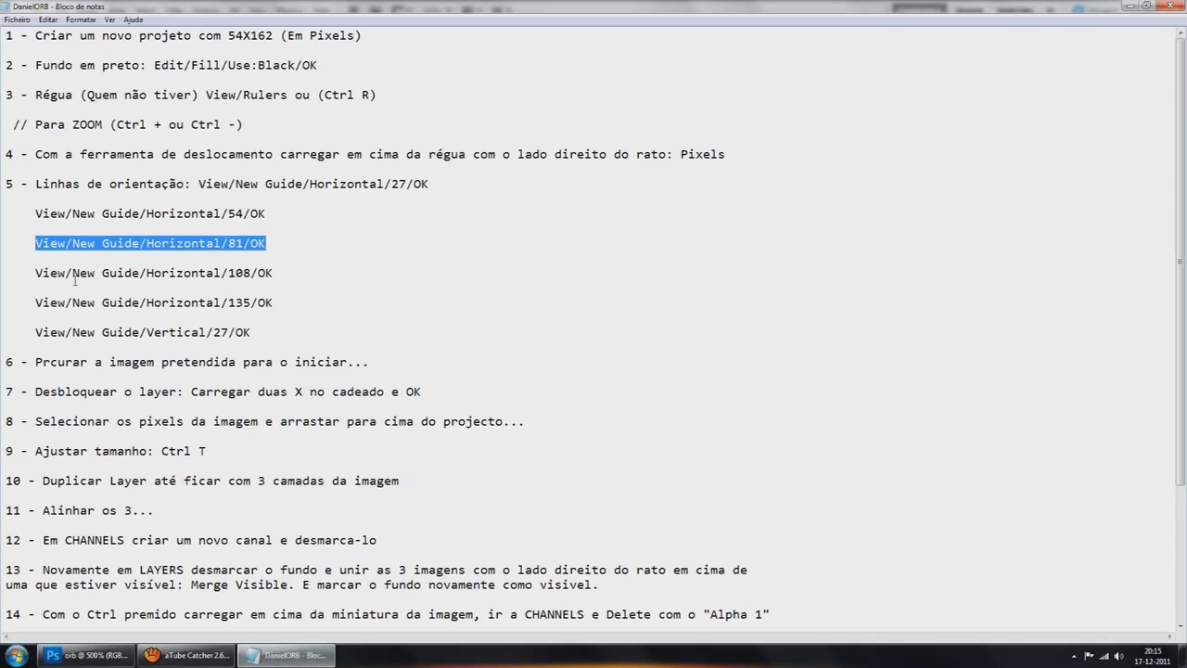
{"action": "left_click_drag", "start_coordinate": [36, 272], "coordinate": [287, 274]}
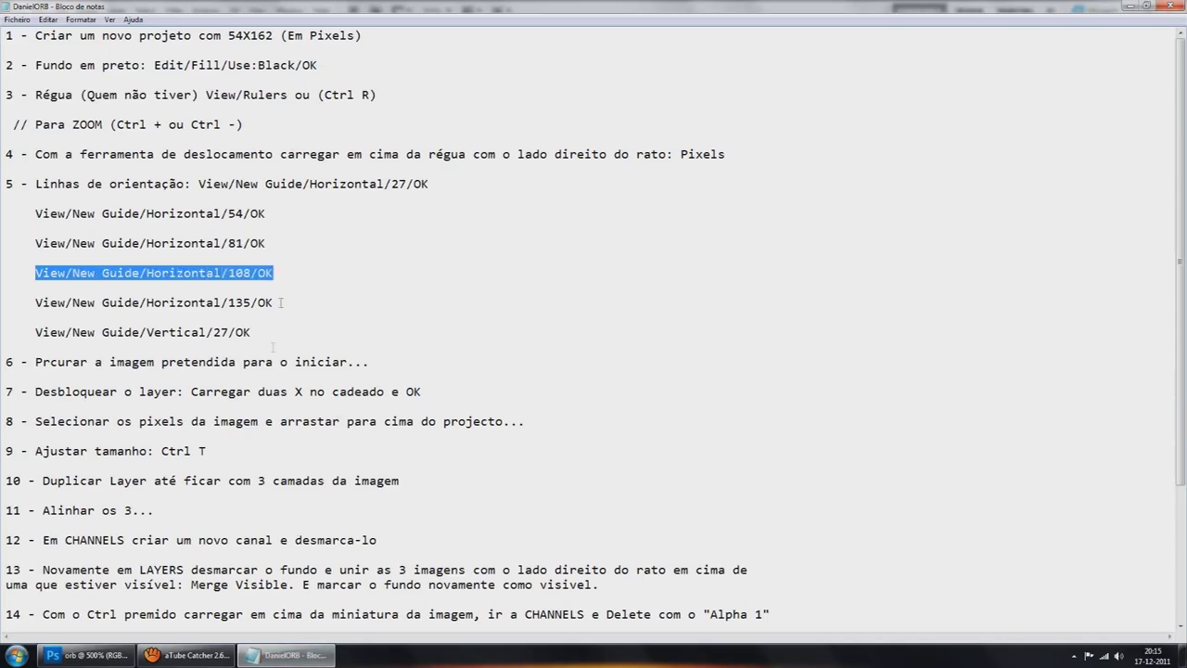
{"action": "left_click", "coordinate": [88, 655]}
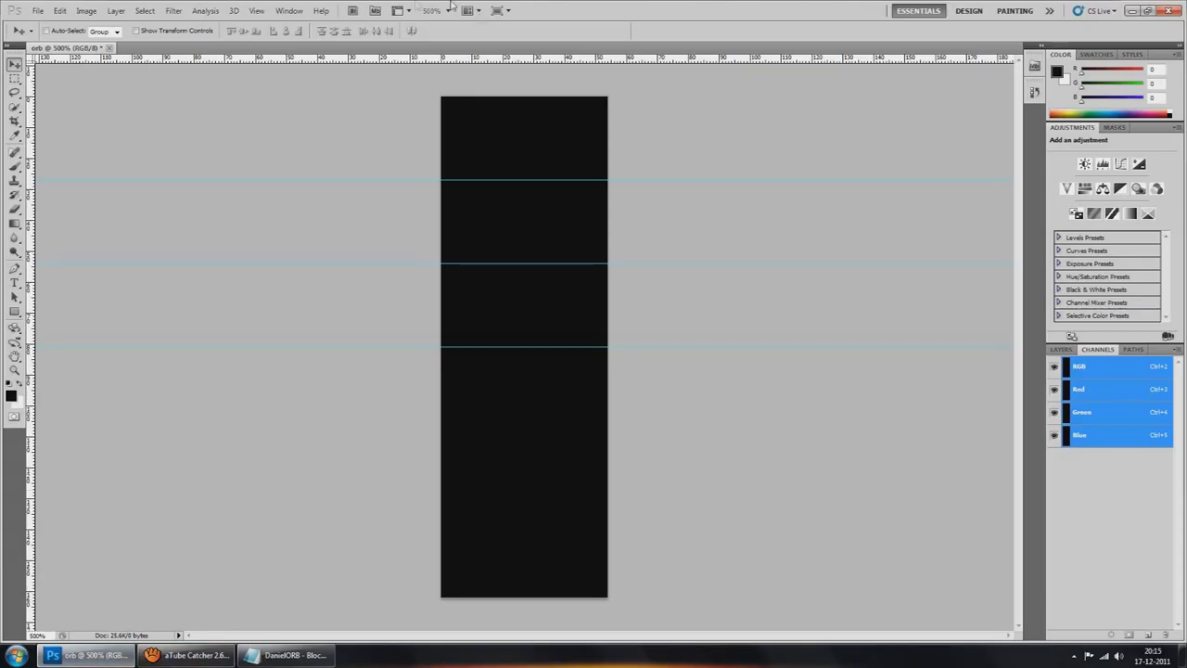
{"action": "left_click", "coordinate": [257, 10]}
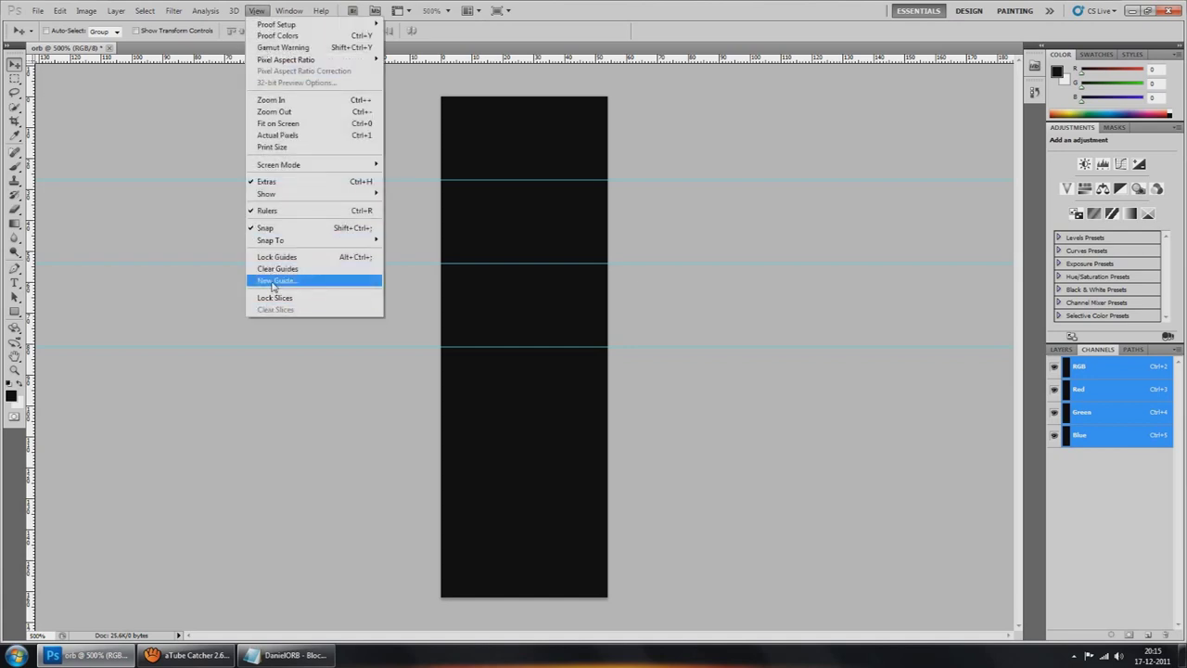
{"action": "left_click", "coordinate": [371, 280]}
{"action": "left_click", "coordinate": [649, 183]}
{"action": "left_click_drag", "start_coordinate": [701, 221], "coordinate": [642, 219]}
{"action": "type", "text": "1"}
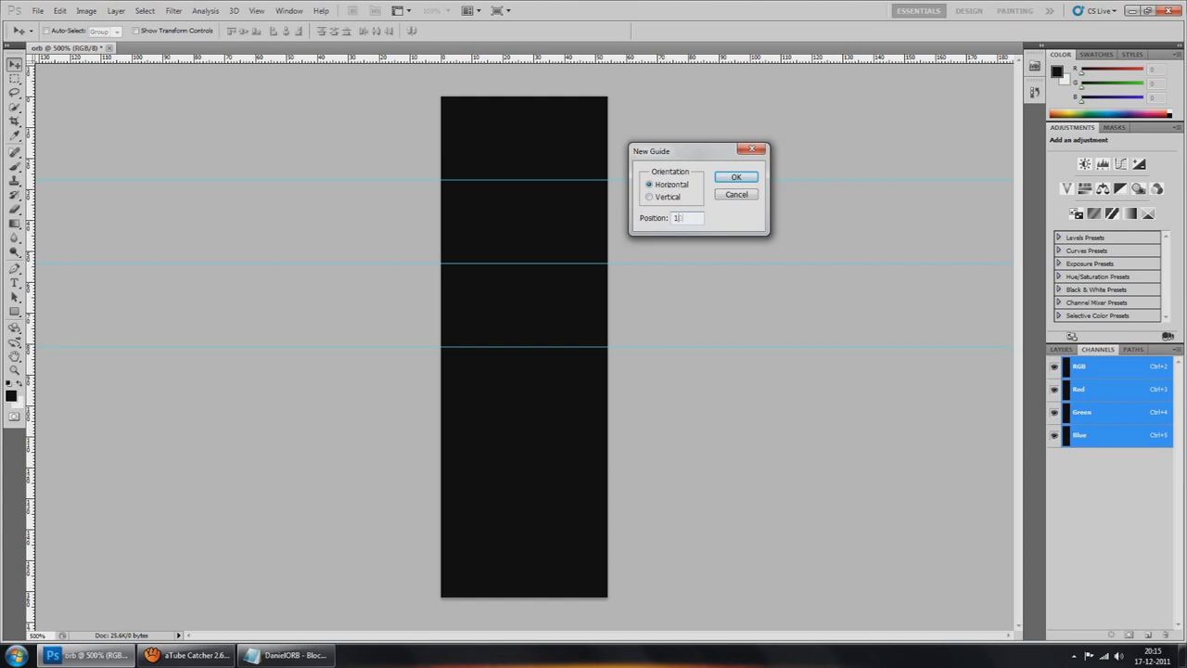
{"action": "type", "text": "08"}
{"action": "key", "text": "Return"}
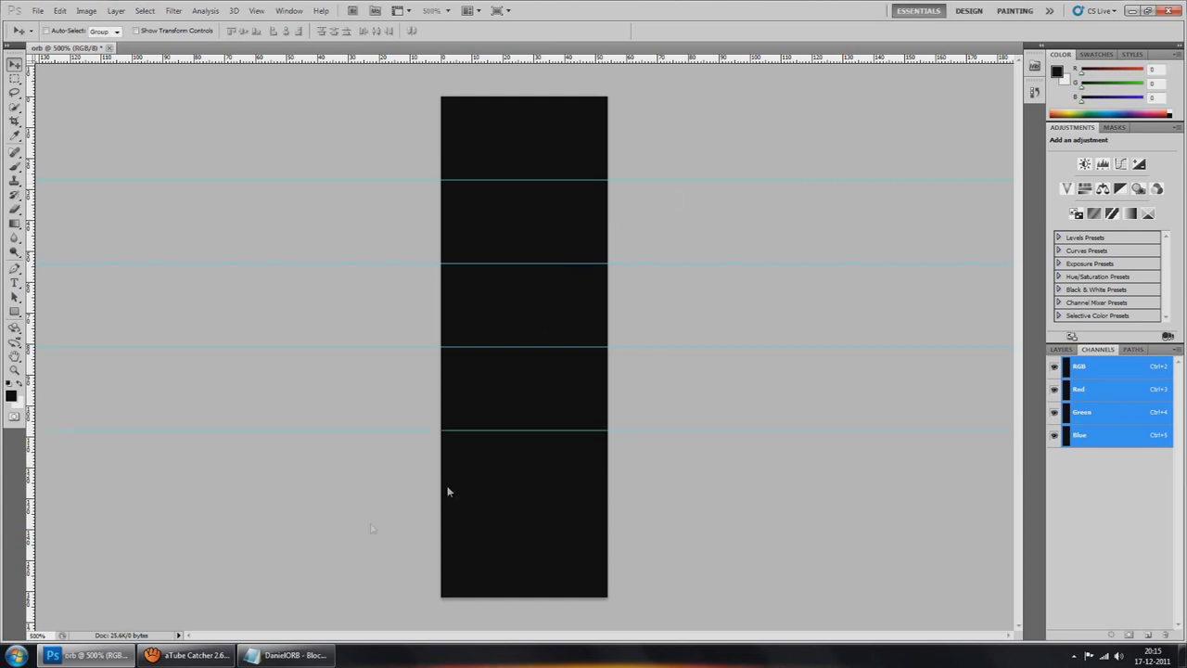
Highlight the fifth guide instruction in the Notepad notes and add a horizontal guide at 135 px in Photoshop.
{"action": "left_click", "coordinate": [287, 654]}
{"action": "left_click_drag", "start_coordinate": [36, 302], "coordinate": [275, 302]}
{"action": "left_click", "coordinate": [88, 655]}
{"action": "left_click", "coordinate": [256, 11]}
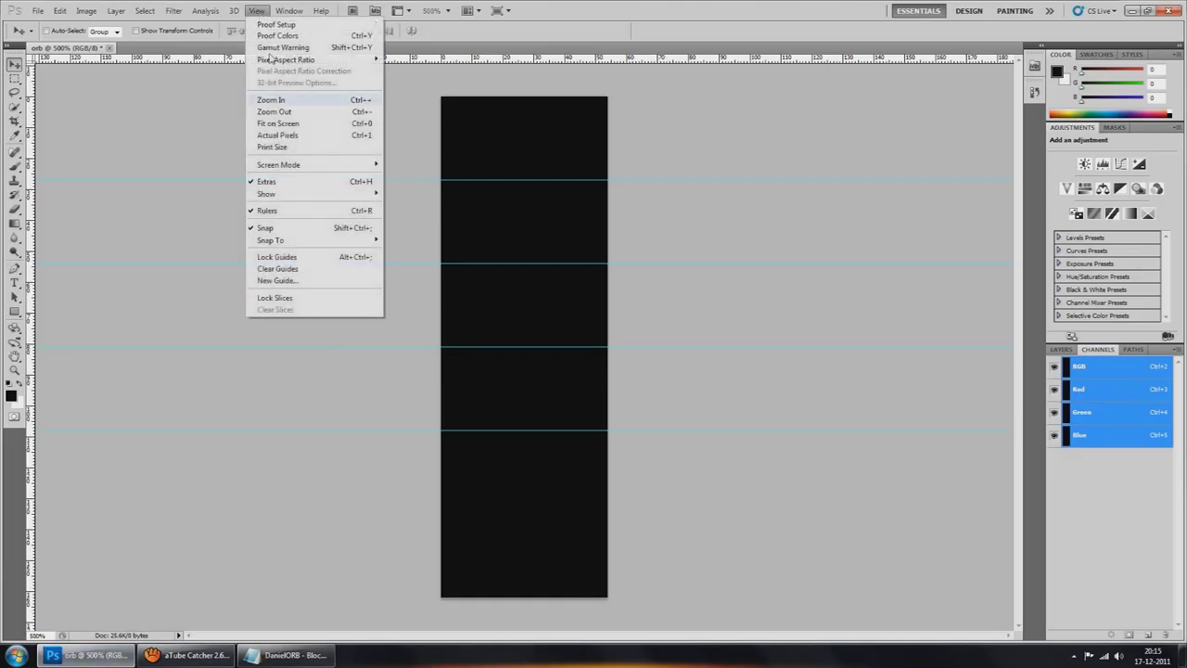
{"action": "left_click", "coordinate": [277, 280]}
{"action": "left_click", "coordinate": [650, 185]}
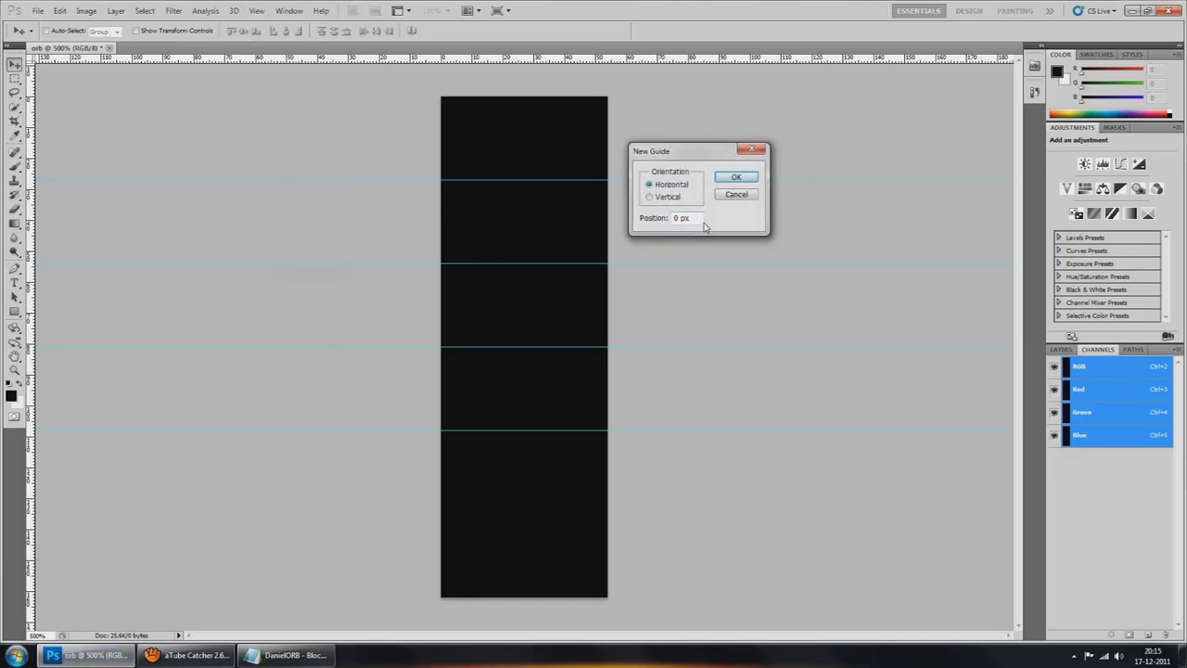
{"action": "left_click", "coordinate": [674, 216]}
{"action": "left_click", "coordinate": [745, 178]}
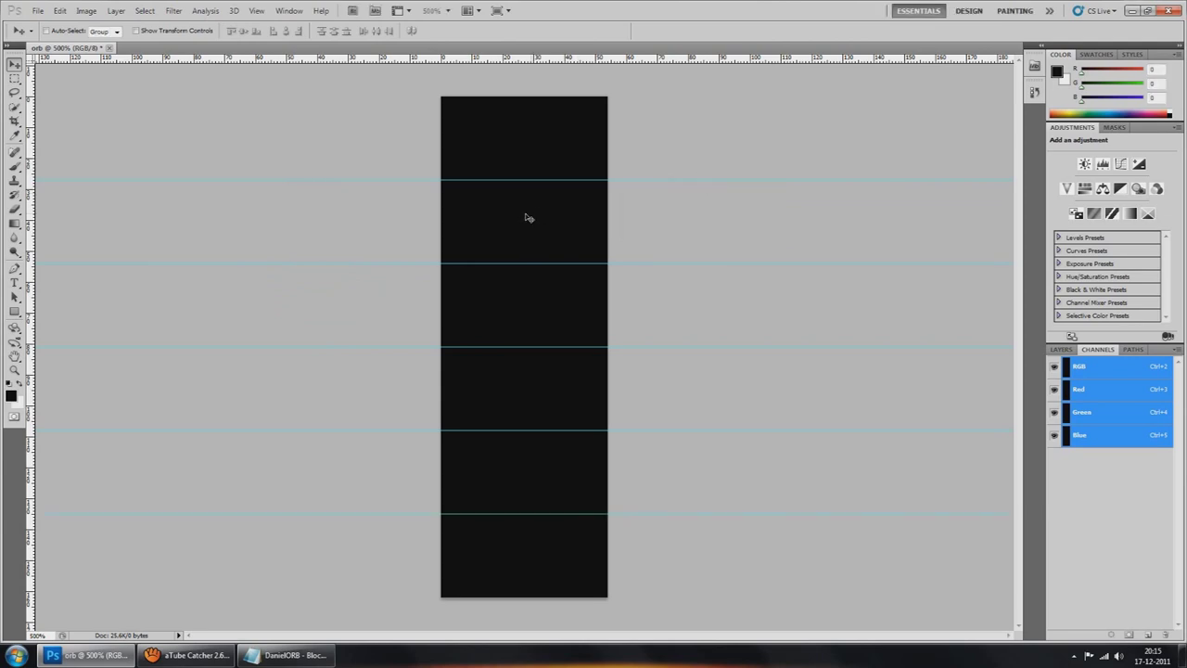
Highlight the vertical guide instruction in the Notepad notes and add a vertical guide at 27 px in Photoshop.
{"action": "left_click", "coordinate": [287, 655]}
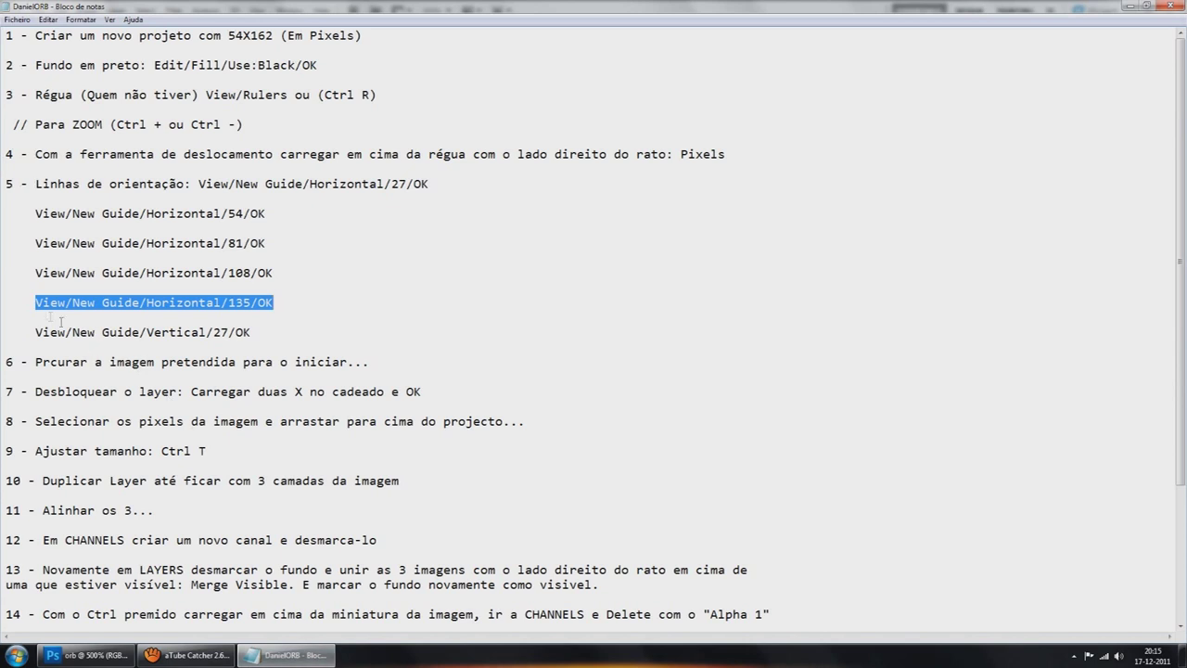
{"action": "left_click_drag", "start_coordinate": [37, 331], "coordinate": [252, 332]}
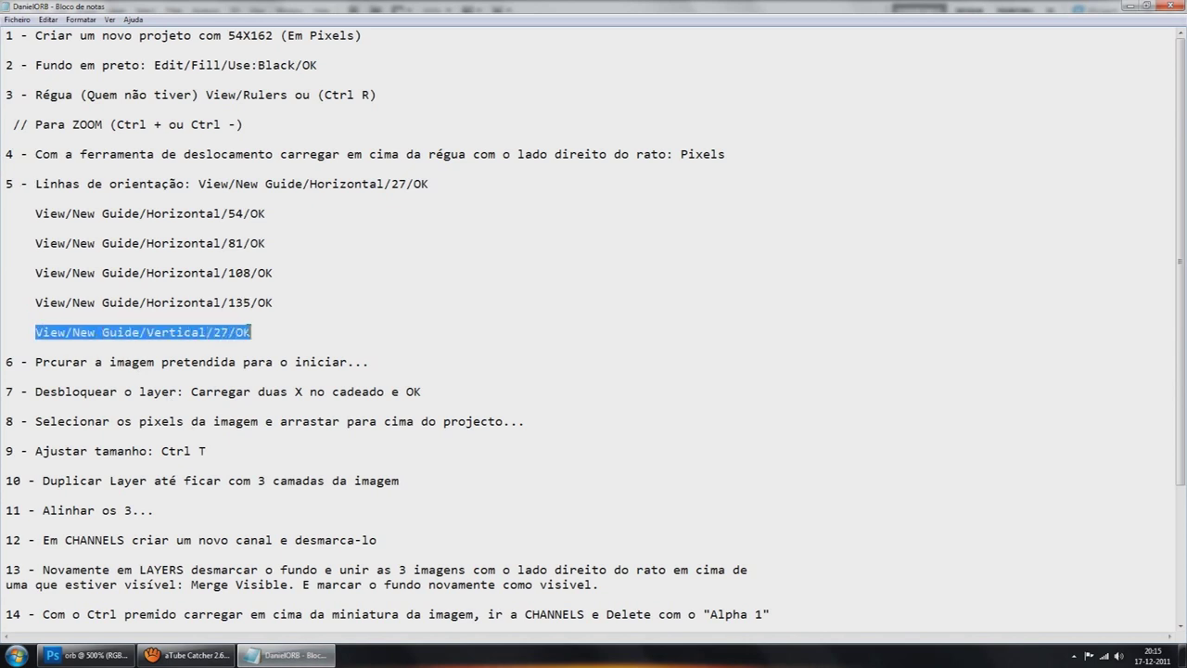
{"action": "left_click", "coordinate": [252, 332]}
{"action": "left_click_drag", "start_coordinate": [147, 331], "coordinate": [210, 331]}
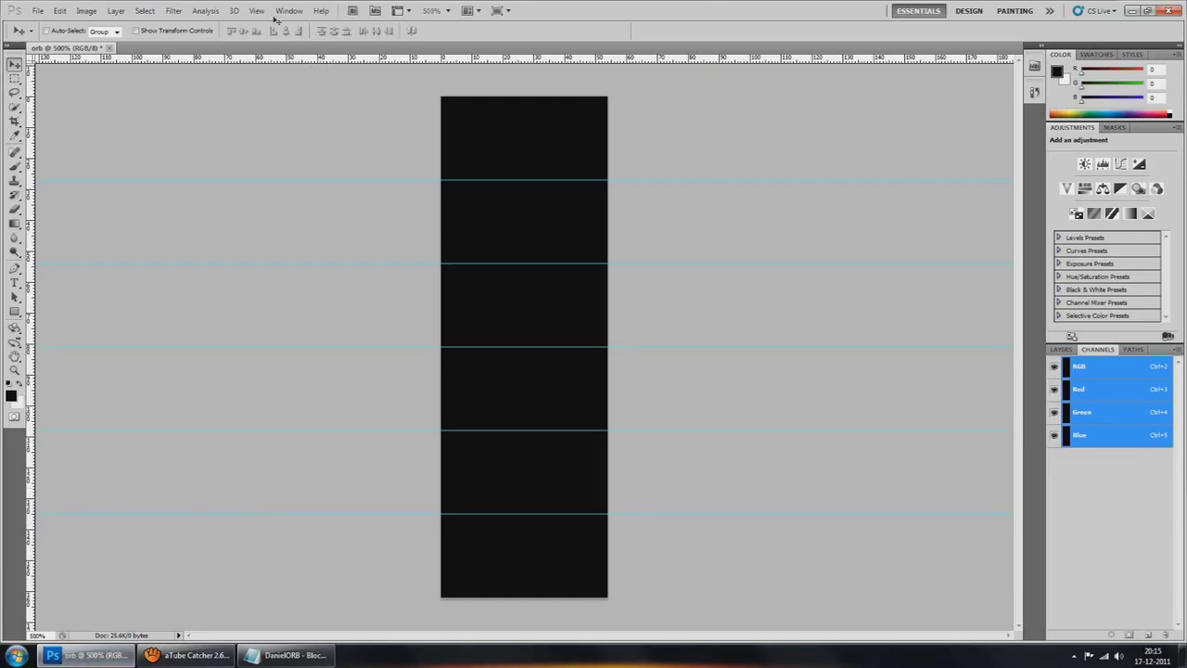
{"action": "left_click", "coordinate": [257, 10]}
{"action": "left_click", "coordinate": [287, 278]}
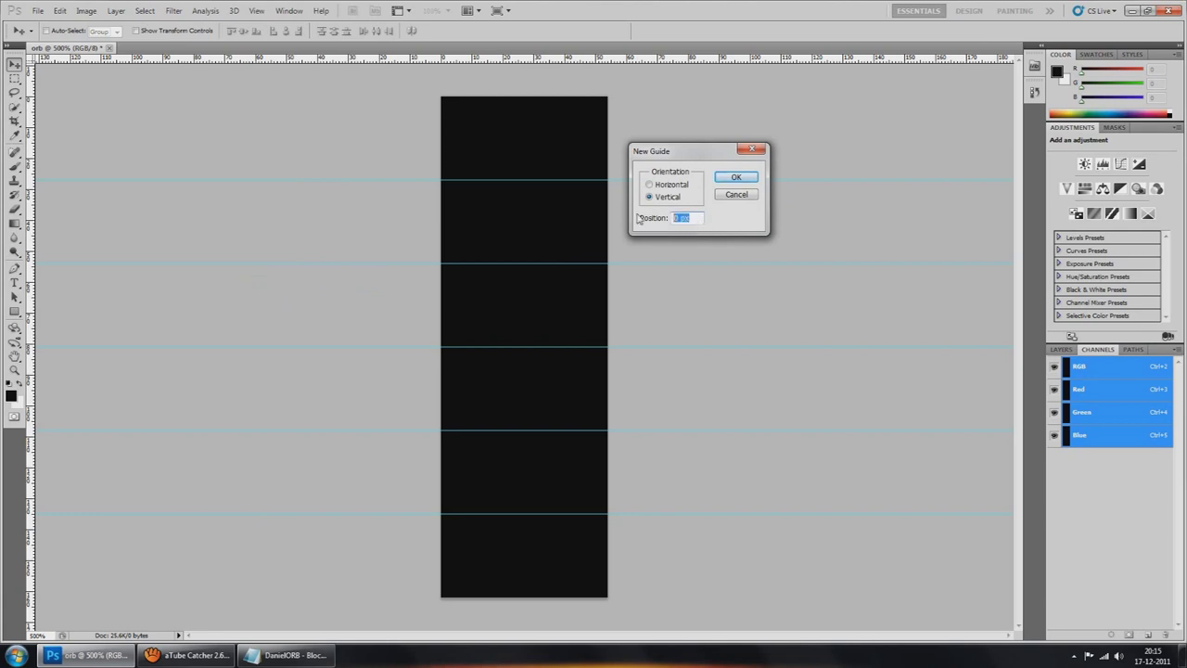
{"action": "type", "text": "27"}
{"action": "left_click", "coordinate": [735, 177]}
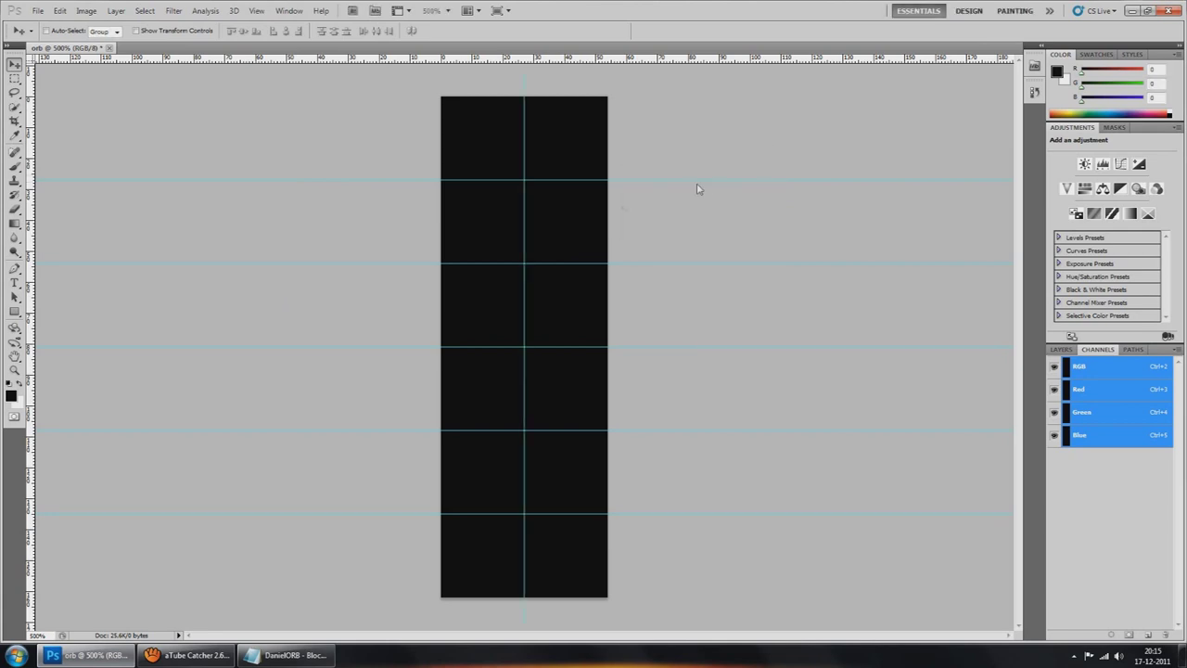
Highlight instruction 6 in the Notepad notes and open the logo image asusrog.png in Photoshop.
{"action": "left_click", "coordinate": [288, 655]}
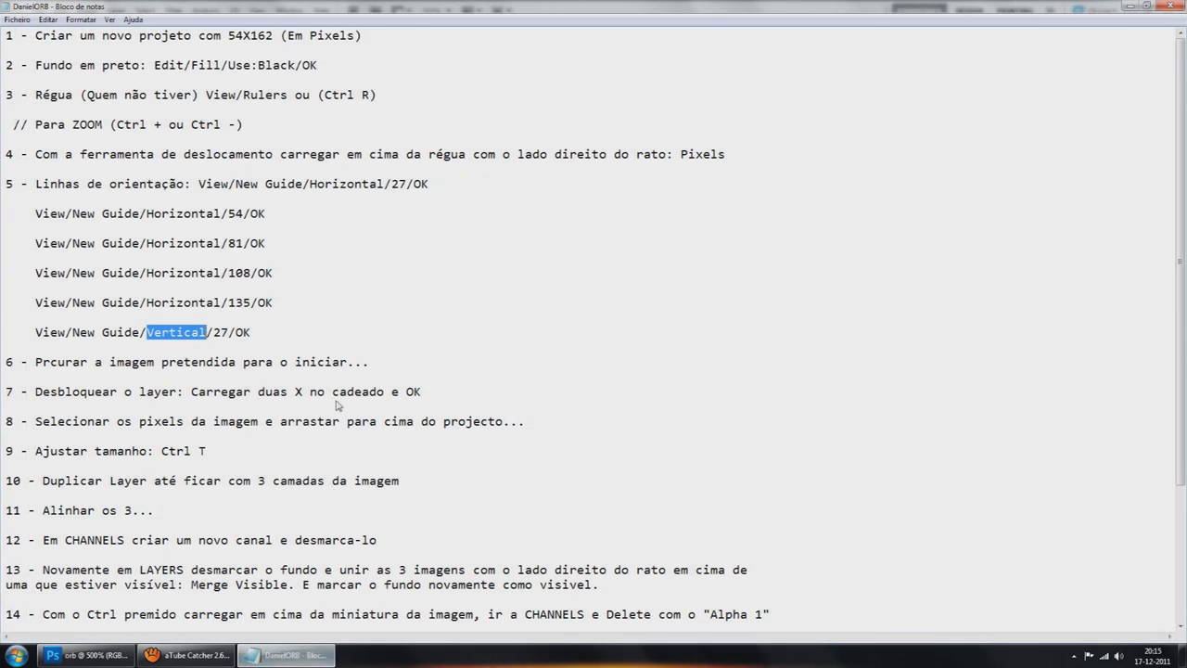
{"action": "left_click_drag", "start_coordinate": [34, 363], "coordinate": [378, 362]}
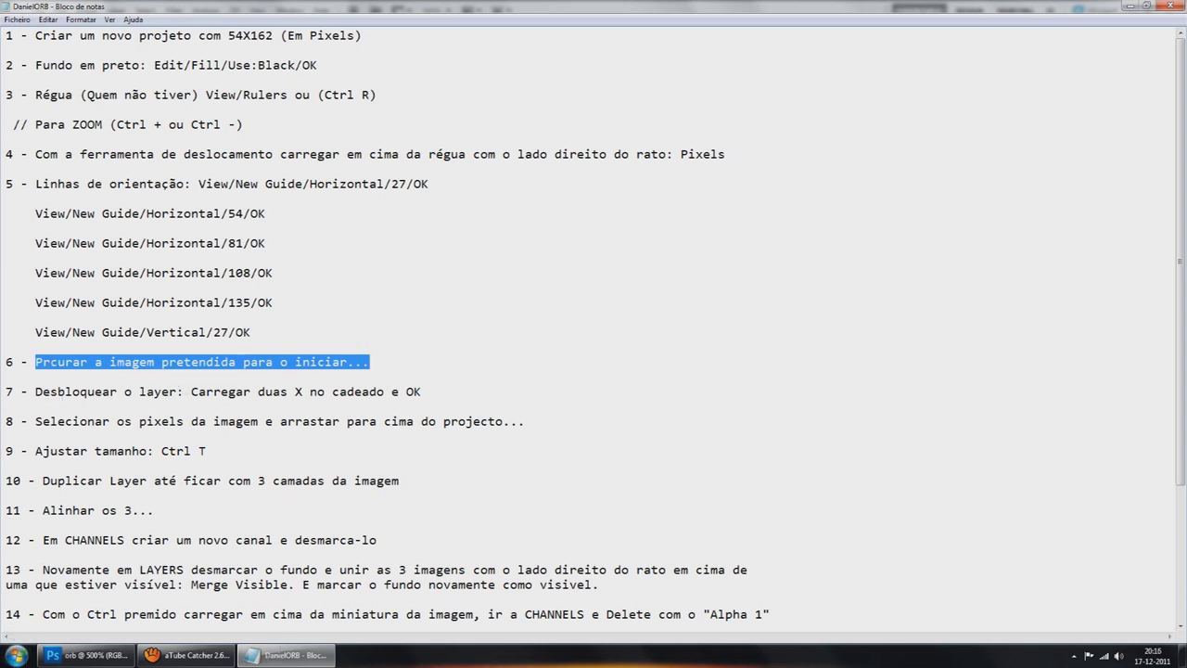
{"action": "left_click", "coordinate": [88, 655]}
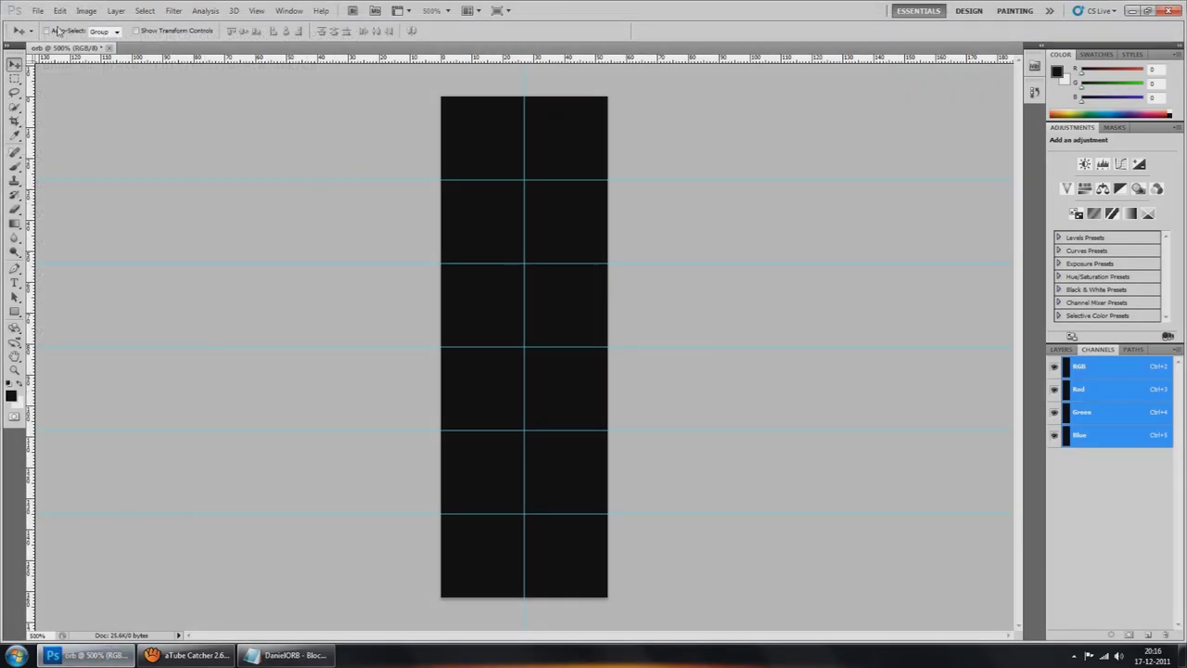
{"action": "left_click", "coordinate": [37, 10]}
{"action": "left_click", "coordinate": [55, 38]}
{"action": "left_click", "coordinate": [492, 239]}
{"action": "left_click", "coordinate": [730, 330]}
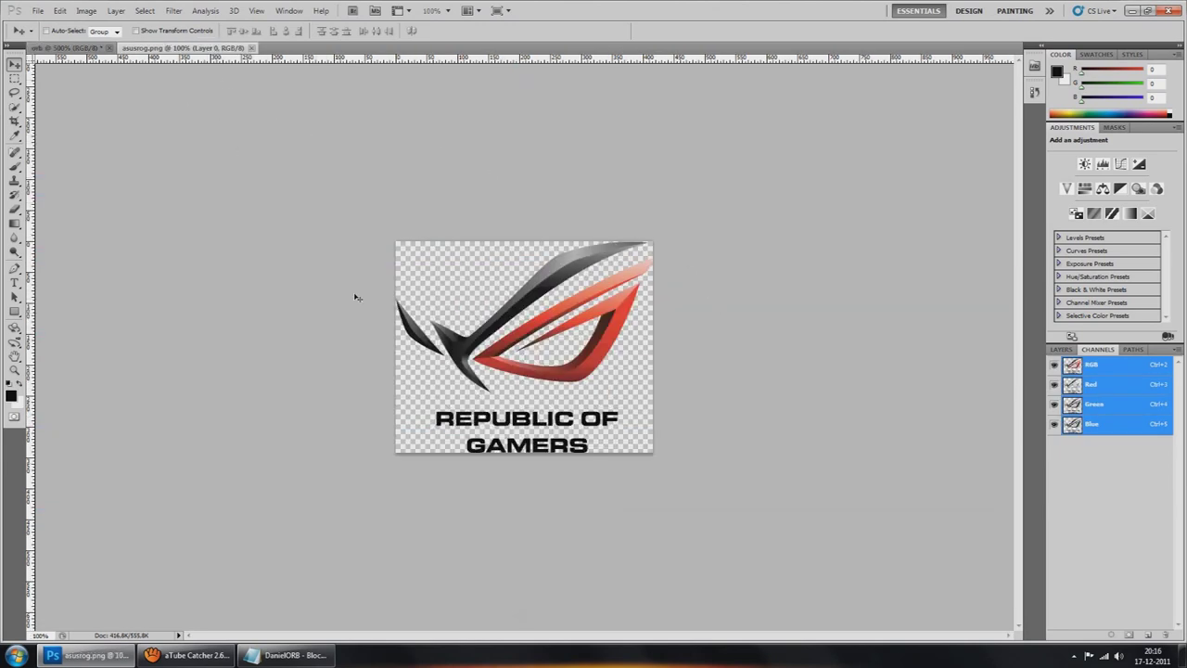
Highlight instruction 7 in the Notepad notes and unlock the orb document's Background layer in Photoshop, keeping the default new layer settings.
{"action": "left_click", "coordinate": [286, 655]}
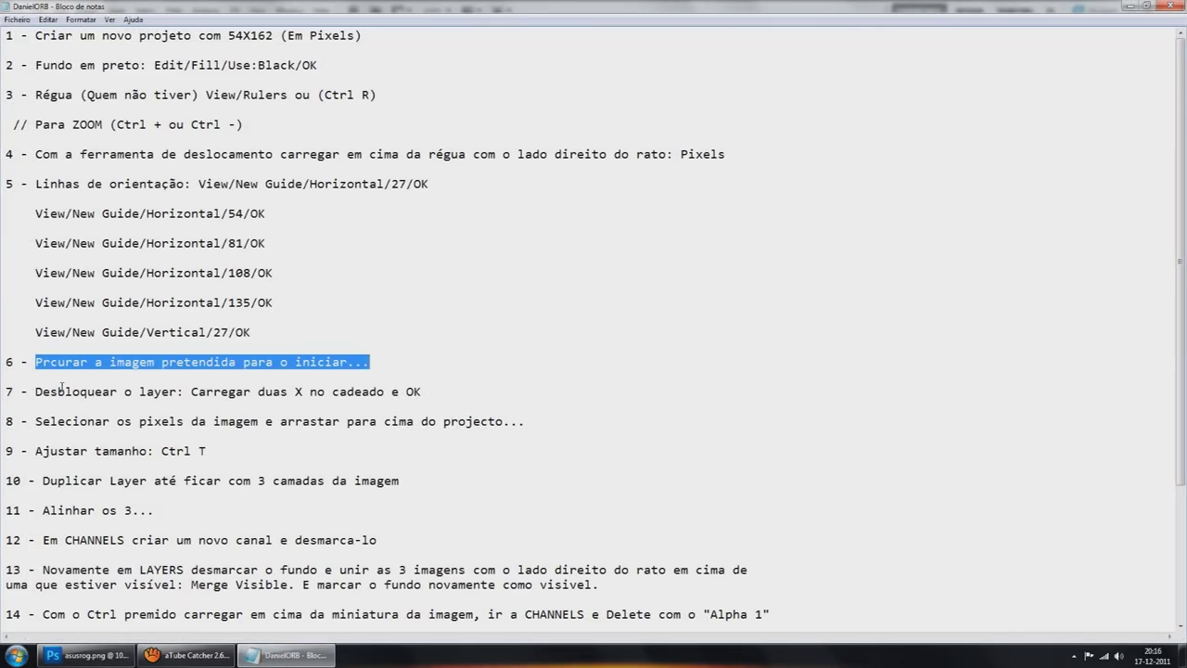
{"action": "left_click_drag", "start_coordinate": [35, 395], "coordinate": [434, 393]}
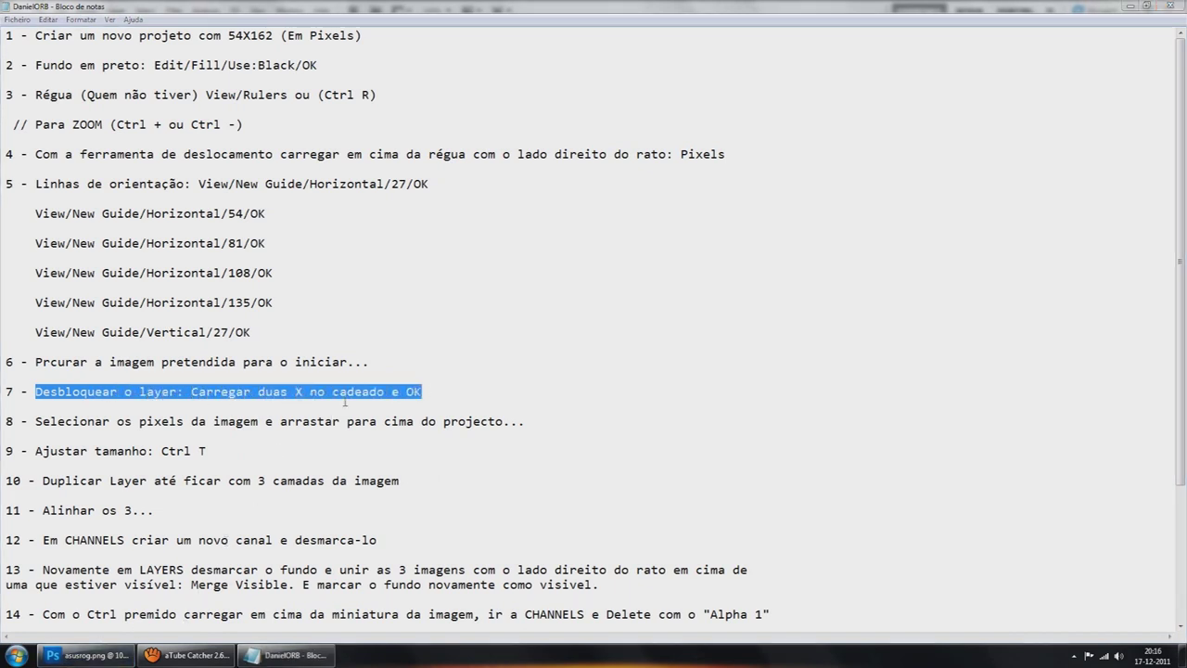
{"action": "left_click", "coordinate": [84, 656]}
{"action": "left_click", "coordinate": [78, 47]}
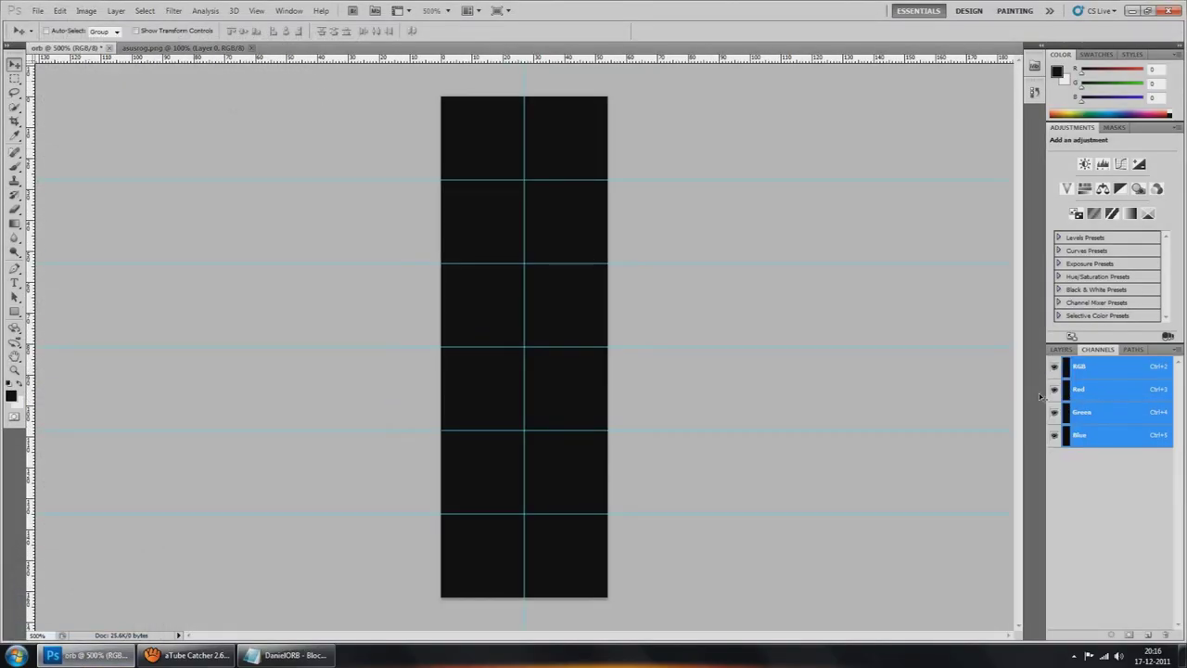
{"action": "left_click", "coordinate": [1062, 350]}
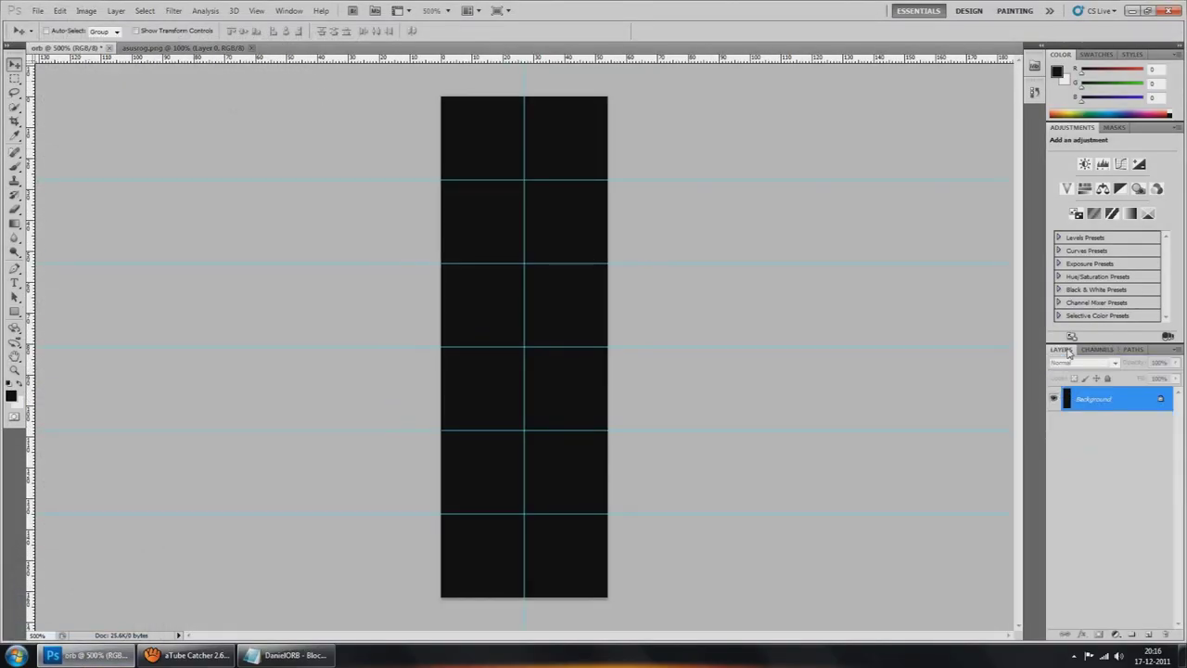
{"action": "double_click", "coordinate": [1161, 399]}
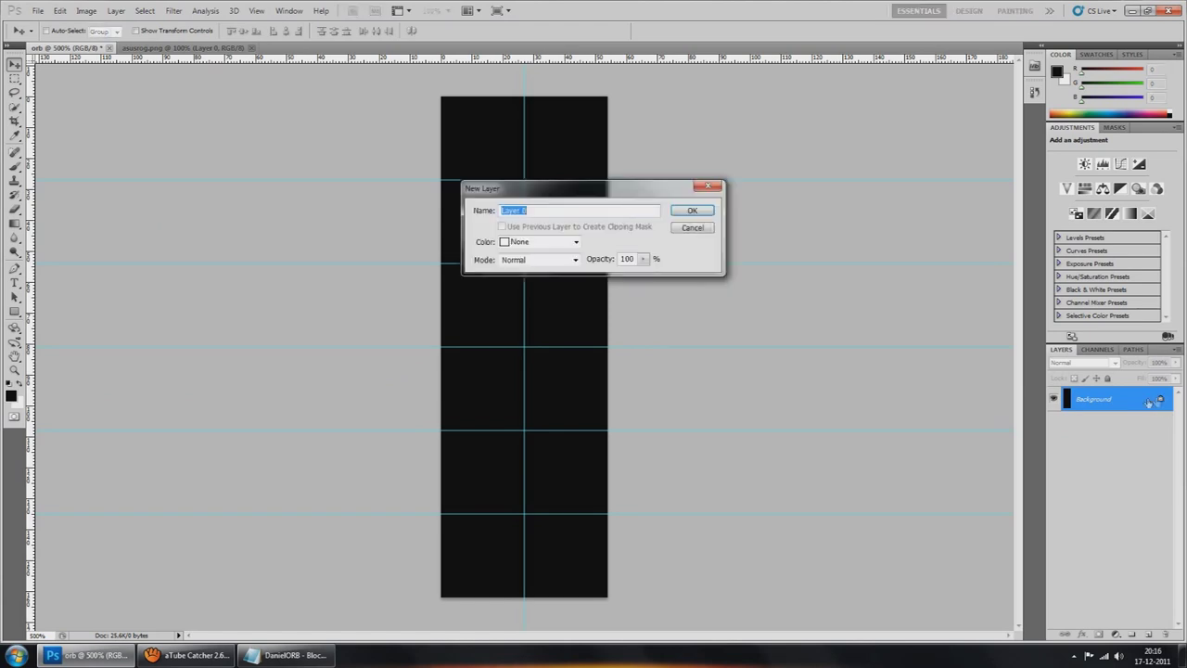
{"action": "left_click", "coordinate": [695, 211]}
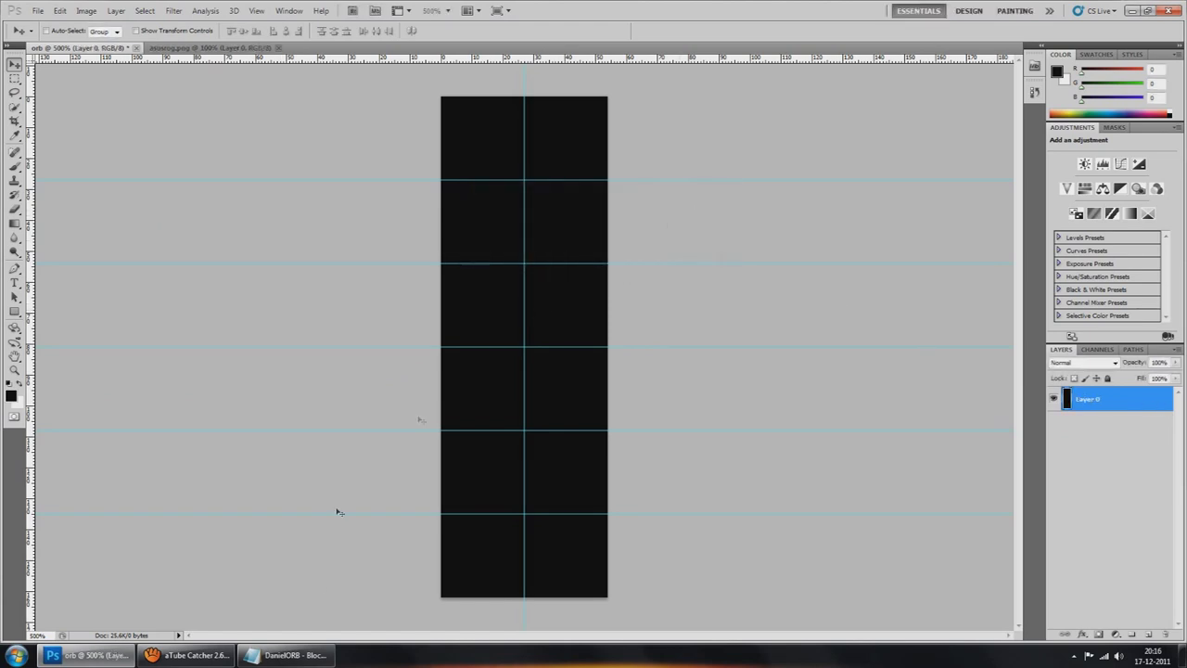
Highlight instruction 8 in the Notepad notes and bring up the asusrog.png document in Photoshop.
{"action": "left_click", "coordinate": [288, 655]}
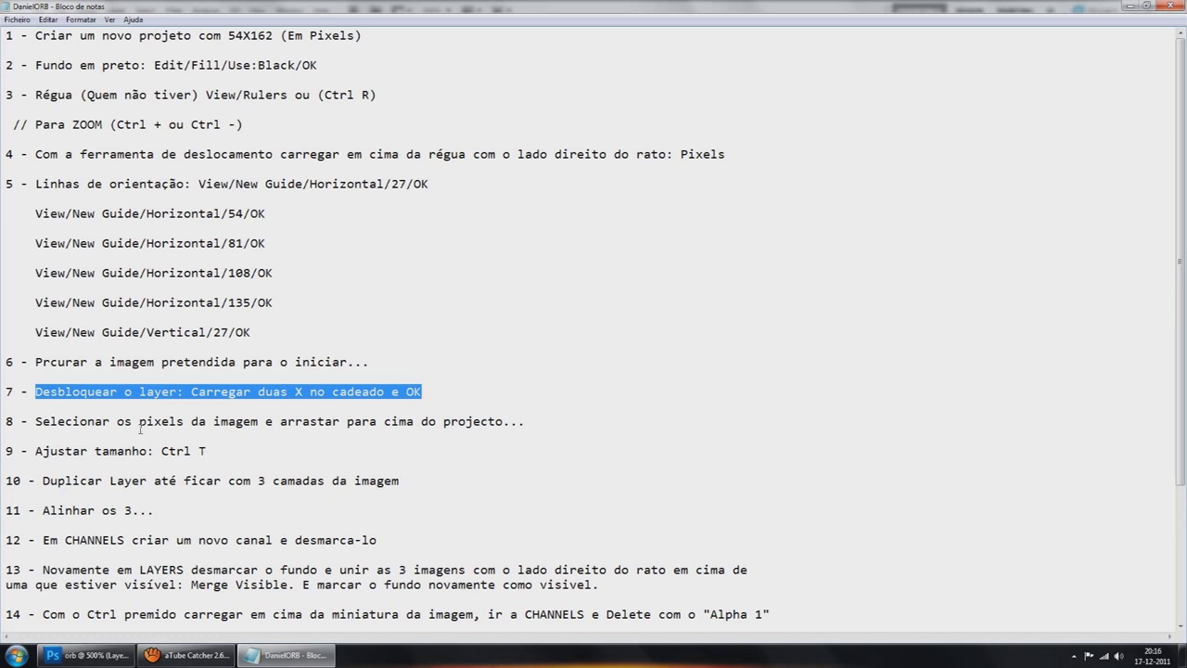
{"action": "left_click_drag", "start_coordinate": [36, 422], "coordinate": [520, 430]}
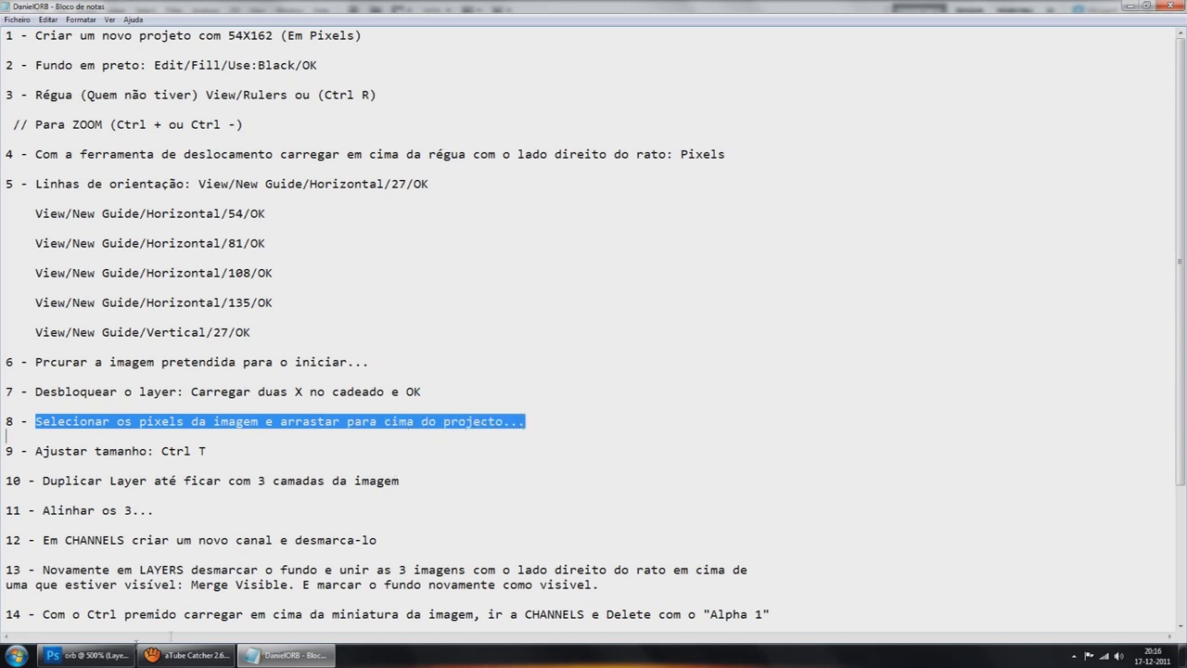
{"action": "left_click", "coordinate": [88, 655]}
{"action": "left_click", "coordinate": [210, 47]}
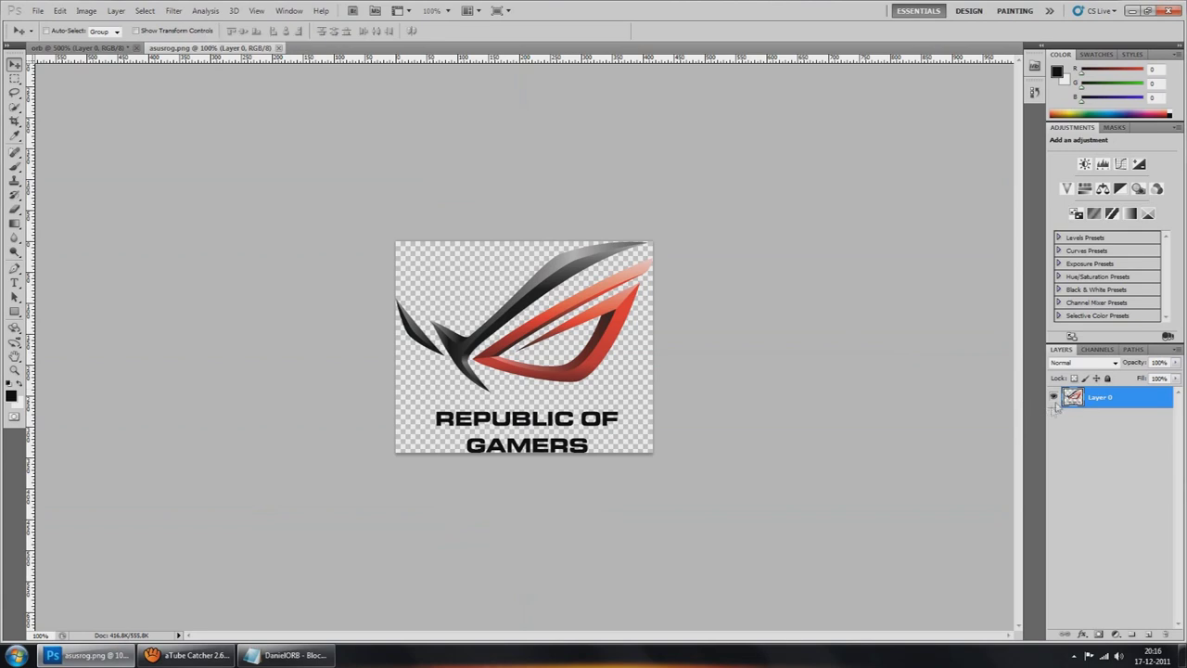
Crop the REPUBLIC OF GAMERS text off the bottom of the logo image and select the pixels of its layer.
{"action": "left_click", "coordinate": [14, 121]}
{"action": "left_click_drag", "start_coordinate": [397, 243], "coordinate": [701, 396]}
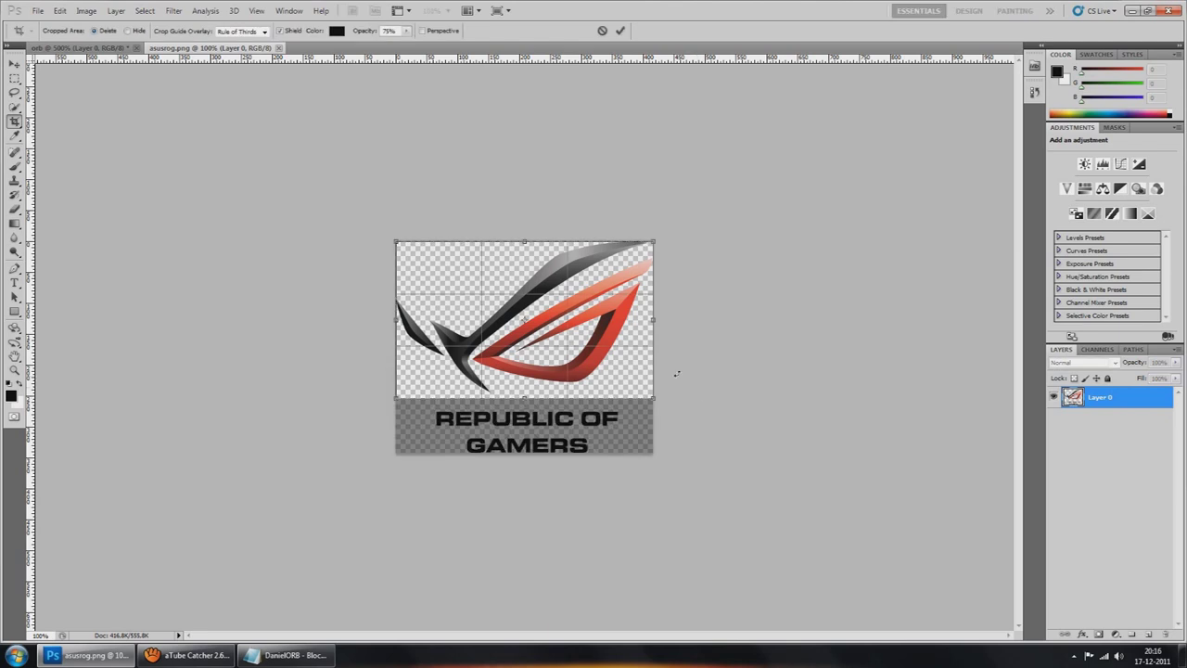
{"action": "left_click", "coordinate": [619, 30]}
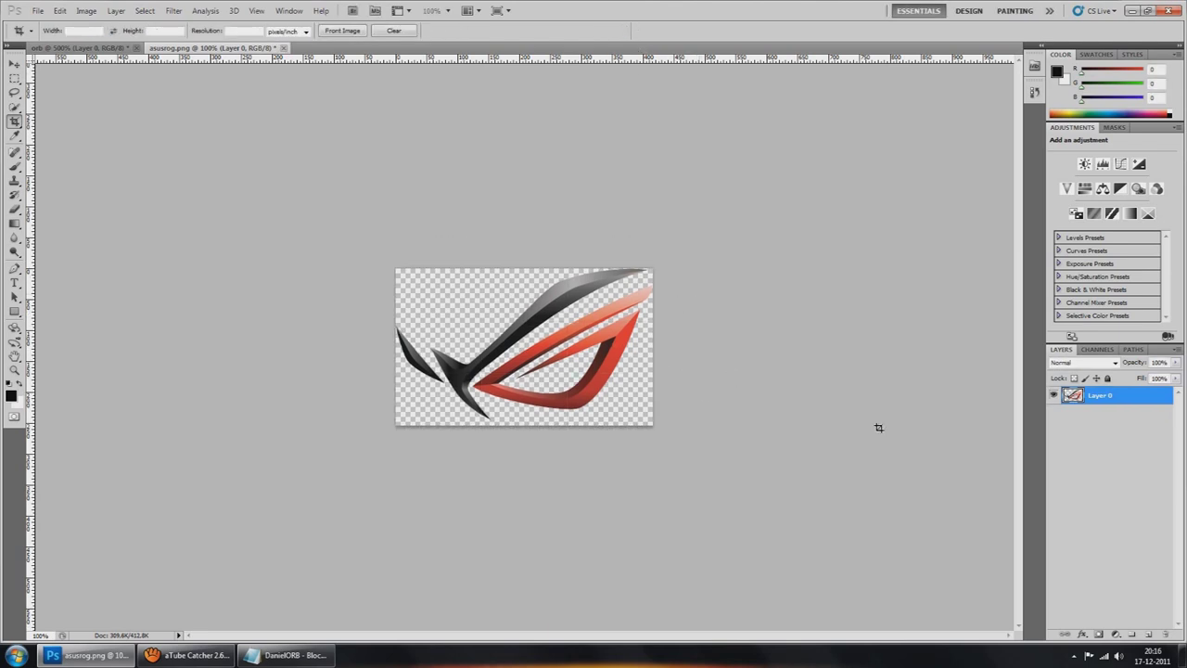
{"action": "right_click", "coordinate": [1074, 394]}
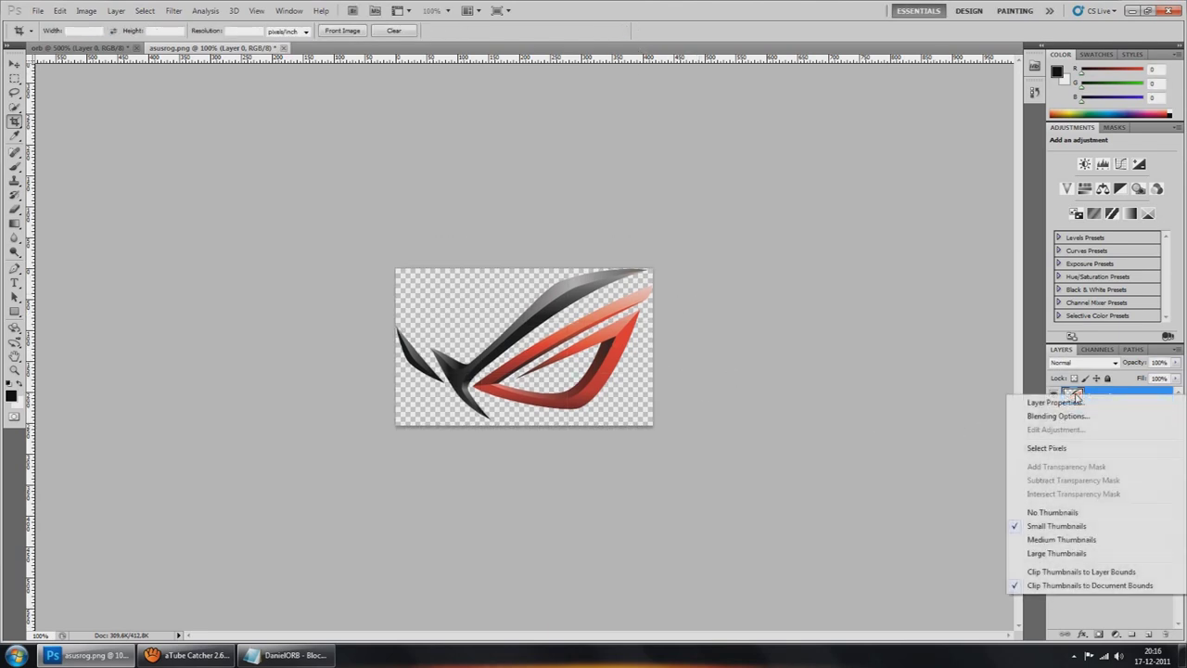
{"action": "left_click", "coordinate": [1063, 453]}
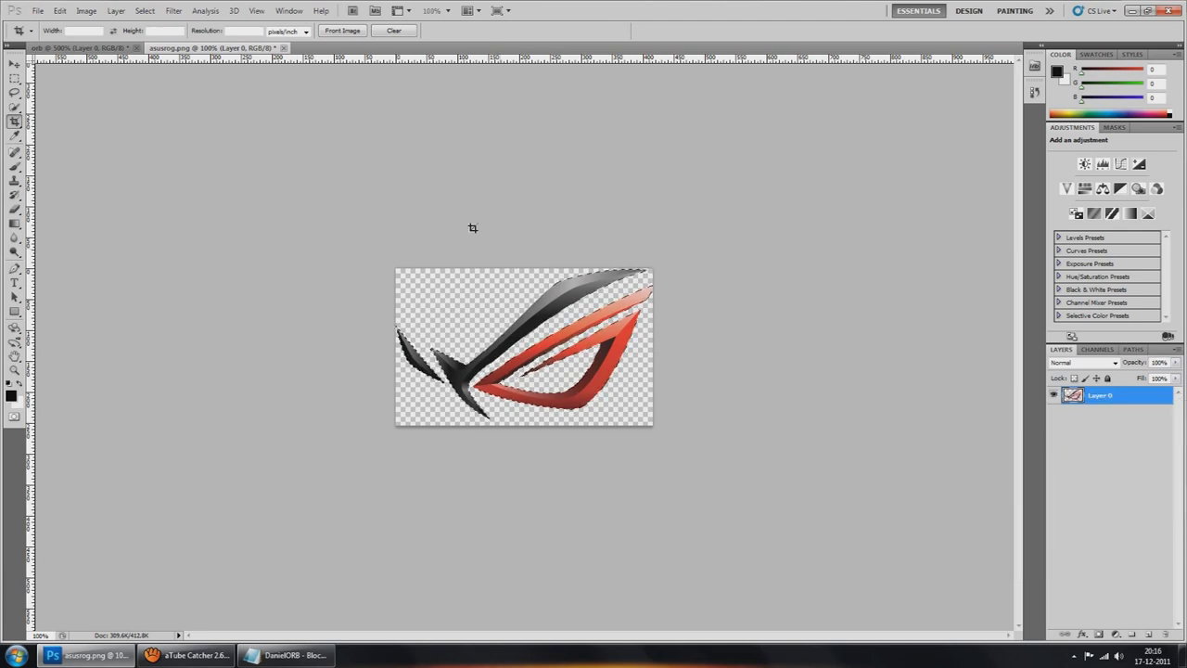
Move the selected logo pixels from asusrog.png onto the guided orb canvas and close the logo document.
{"action": "left_click", "coordinate": [14, 63]}
{"action": "left_click_drag", "start_coordinate": [177, 48], "coordinate": [726, 124]}
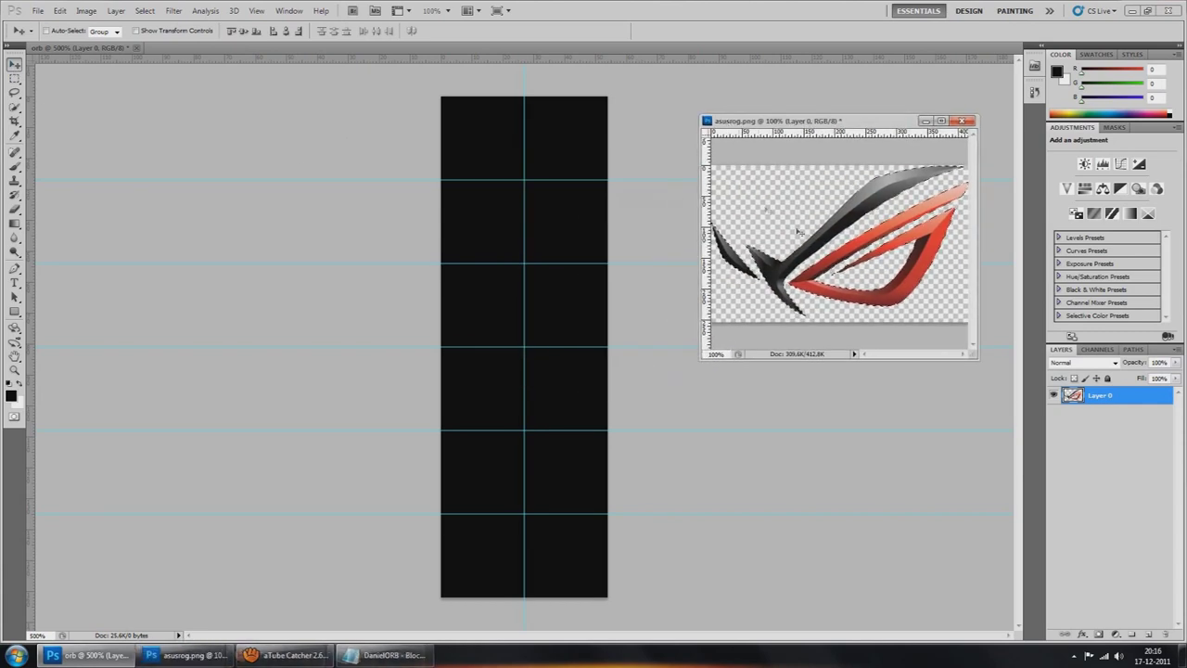
{"action": "left_click_drag", "start_coordinate": [825, 237], "coordinate": [521, 371]}
{"action": "left_click", "coordinate": [962, 120]}
{"action": "left_click", "coordinate": [591, 243]}
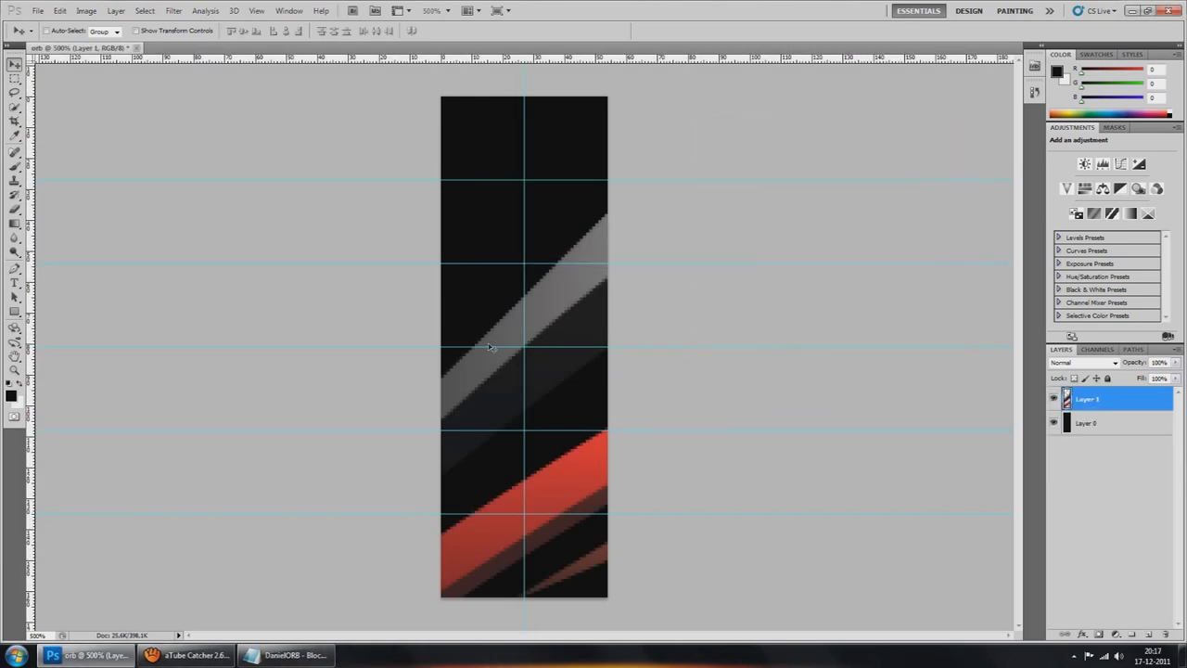
Highlight the Ctrl T shortcut of instruction 9 in the Notepad notes and return to the orb document in Photoshop.
{"action": "left_click", "coordinate": [288, 654]}
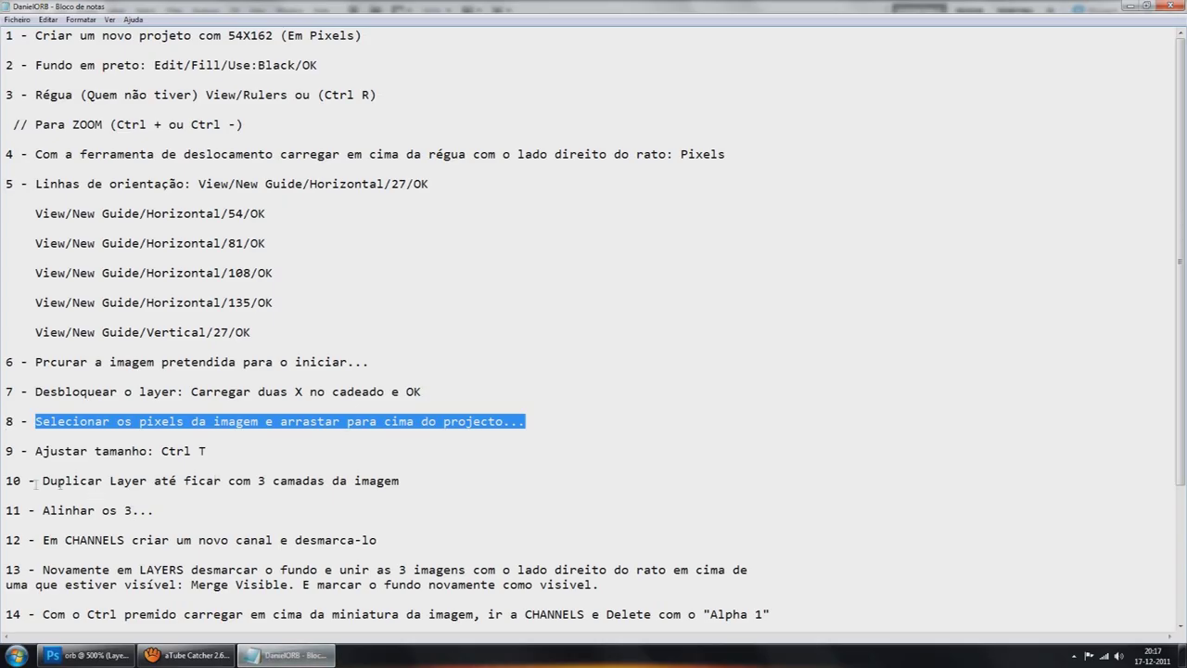
{"action": "left_click_drag", "start_coordinate": [34, 451], "coordinate": [214, 448]}
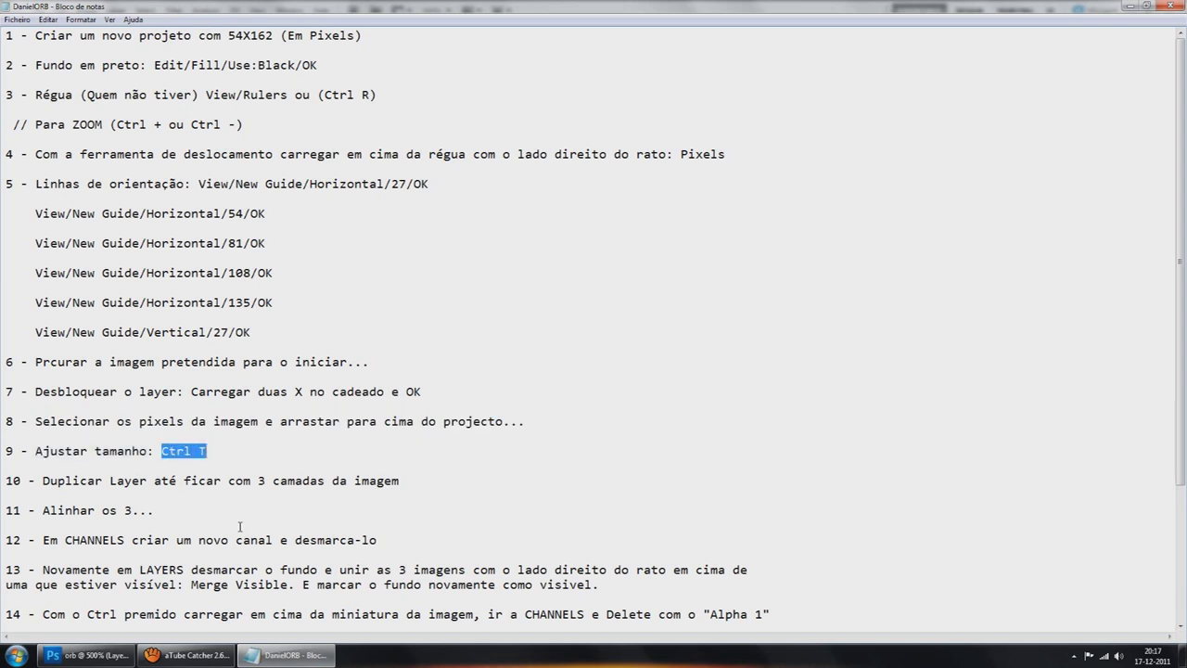
{"action": "left_click", "coordinate": [90, 655]}
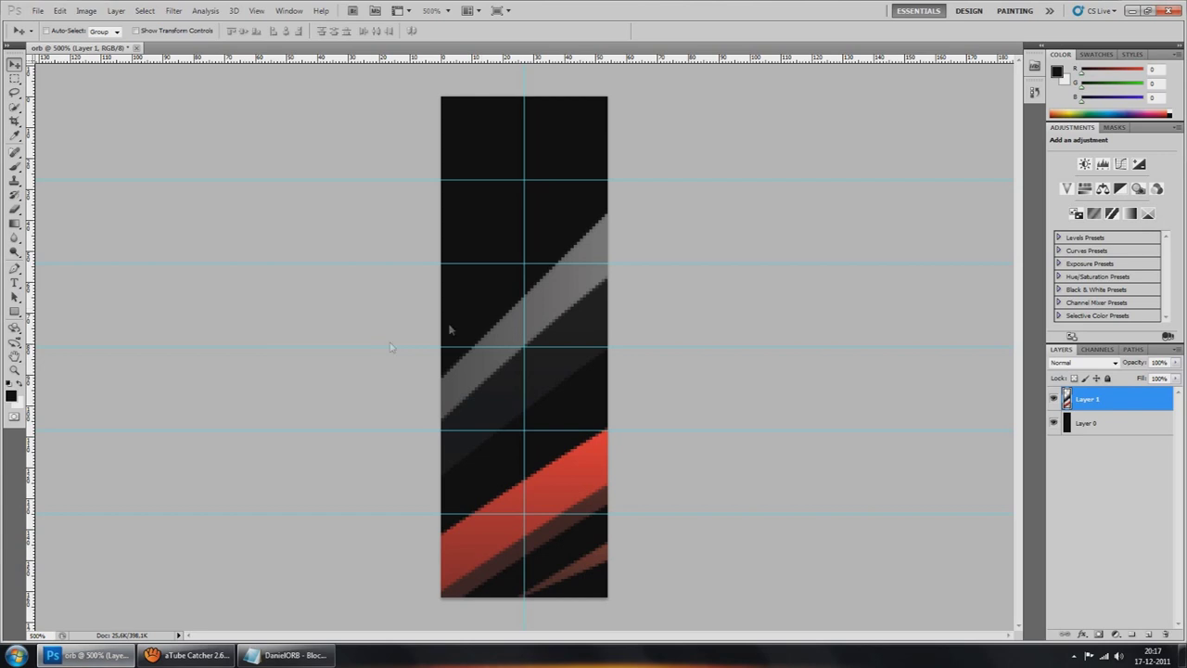
Free-transform the logo layer down to about 14.4% width and 15.3% height at the top of the orb canvas.
{"action": "key", "text": "ctrl+minus"}
{"action": "key", "text": "ctrl+minus"}
{"action": "key", "text": "ctrl+minus"}
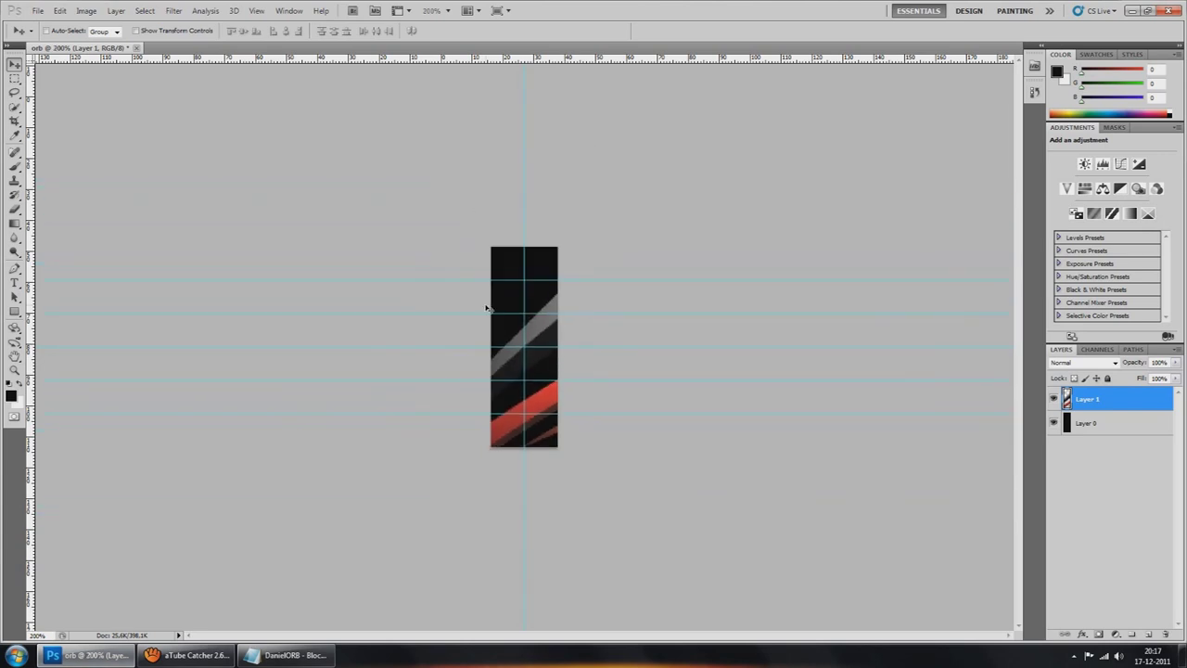
{"action": "key", "text": "ctrl+t"}
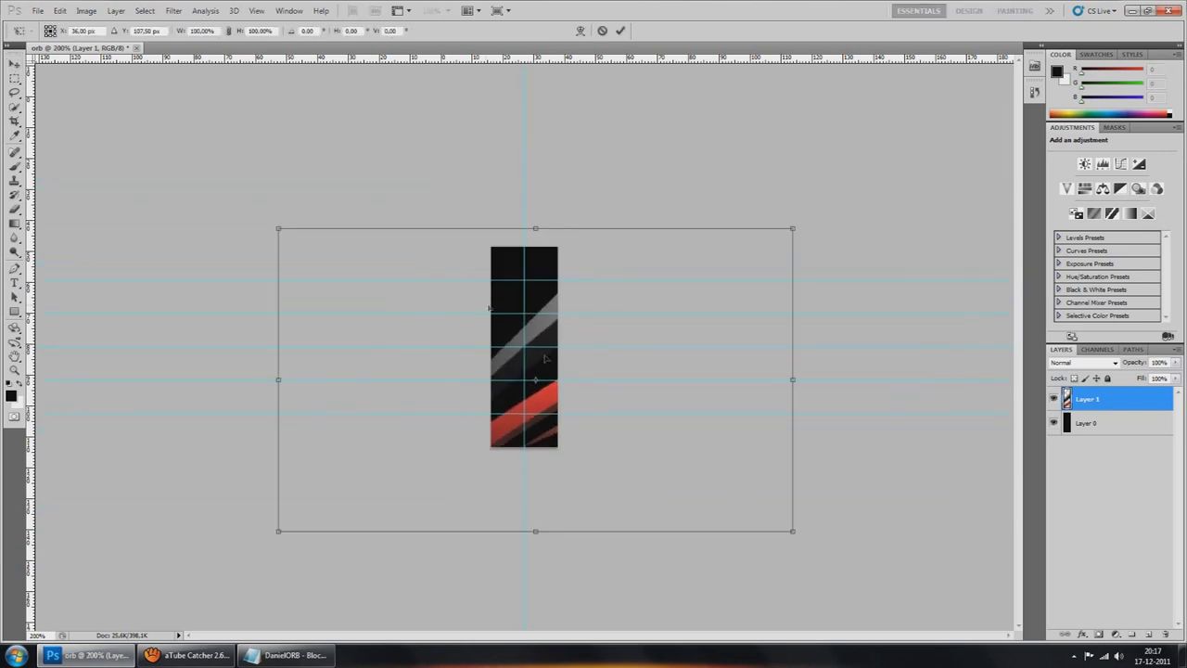
{"action": "left_click_drag", "start_coordinate": [792, 530], "coordinate": [541, 282]}
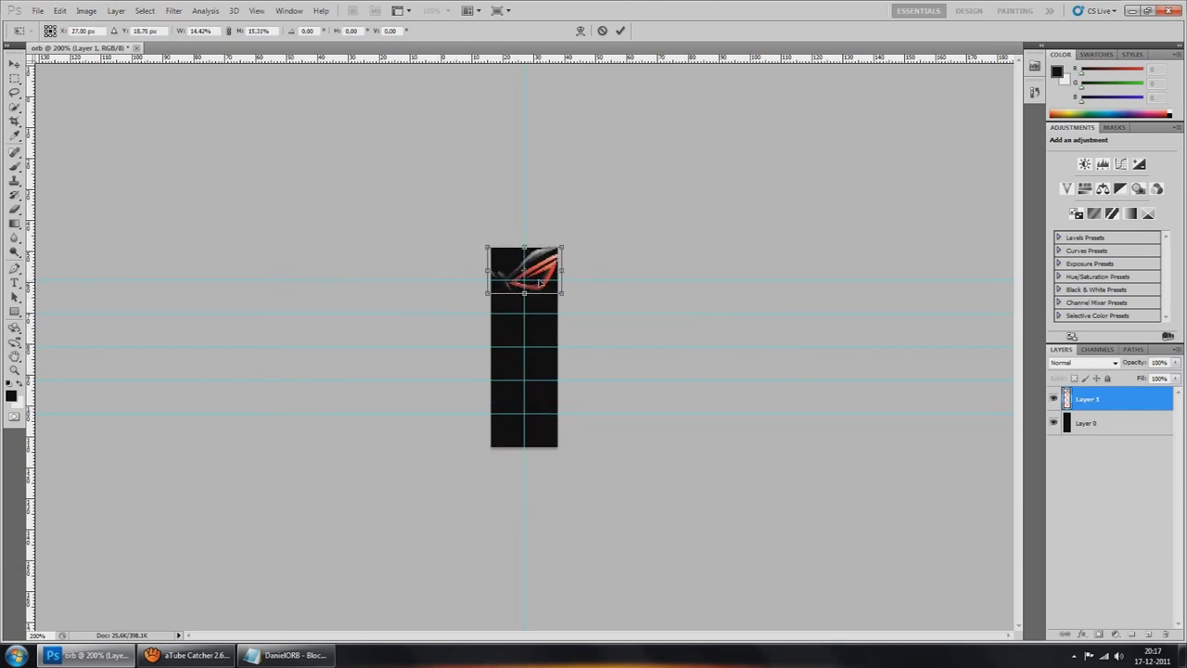
Refine the logo's scale to about 11.7% width and 12.9% height, apply the transform, and nudge it one pixel right and down.
{"action": "key", "text": "ctrl+plus"}
{"action": "key", "text": "ctrl+plus"}
{"action": "key", "text": "ctrl+plus"}
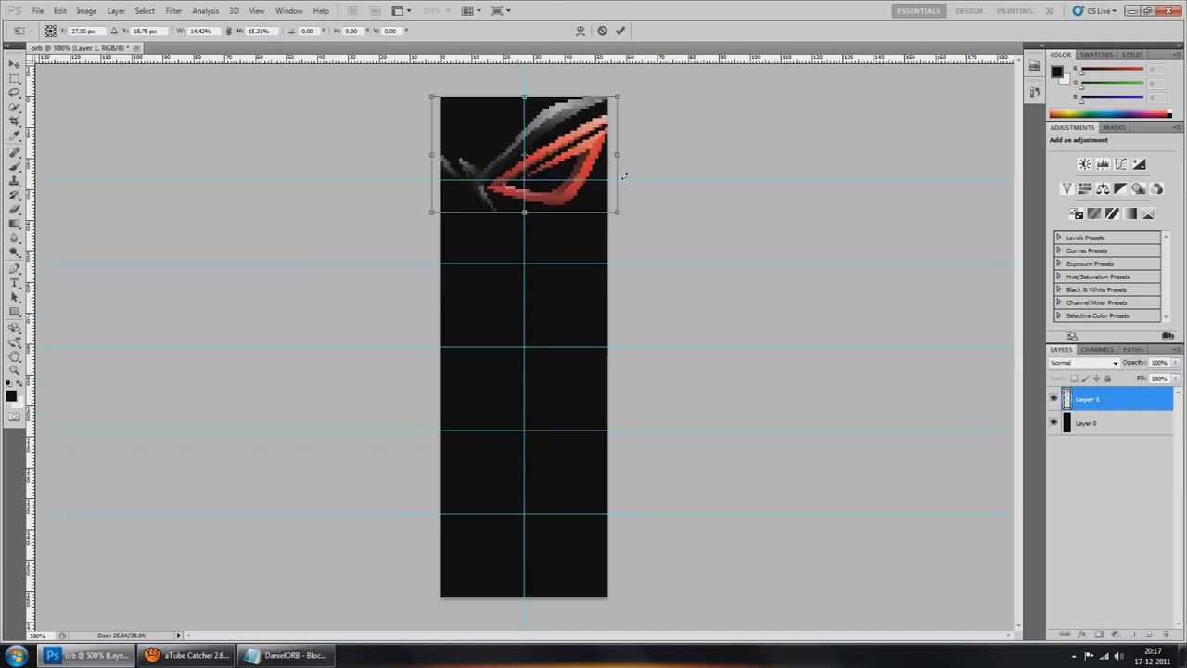
{"action": "left_click_drag", "start_coordinate": [617, 211], "coordinate": [617, 223]}
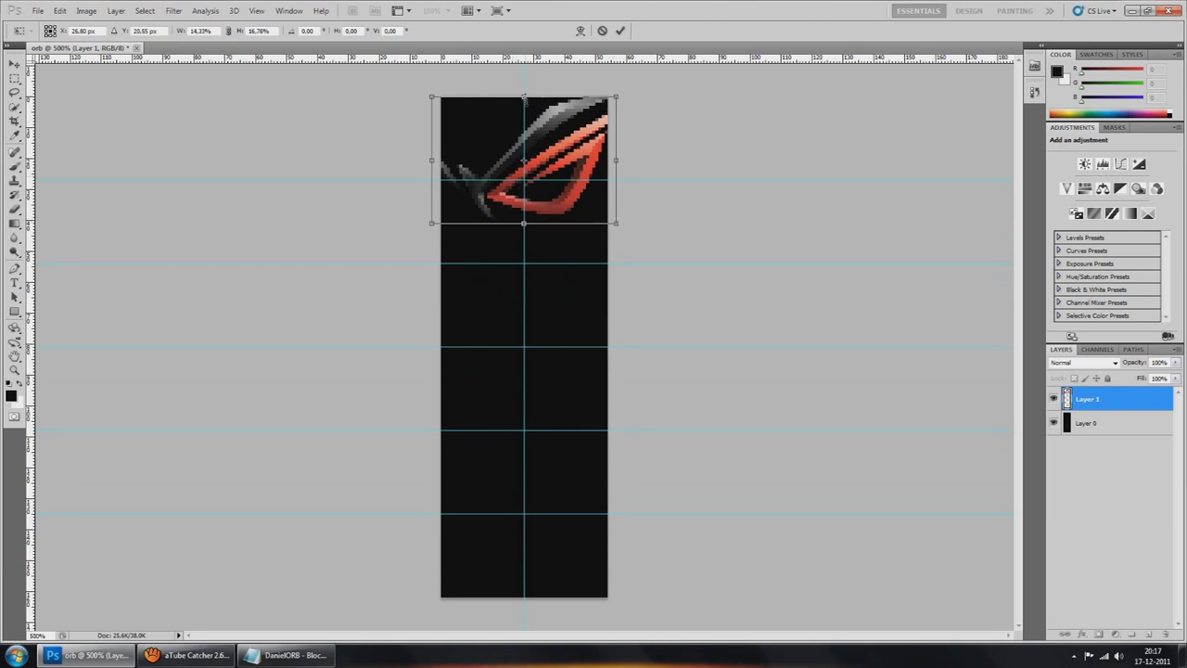
{"action": "left_click_drag", "start_coordinate": [525, 96], "coordinate": [526, 124]}
{"action": "left_click_drag", "start_coordinate": [615, 175], "coordinate": [598, 175]}
{"action": "left_click_drag", "start_coordinate": [431, 175], "coordinate": [448, 174]}
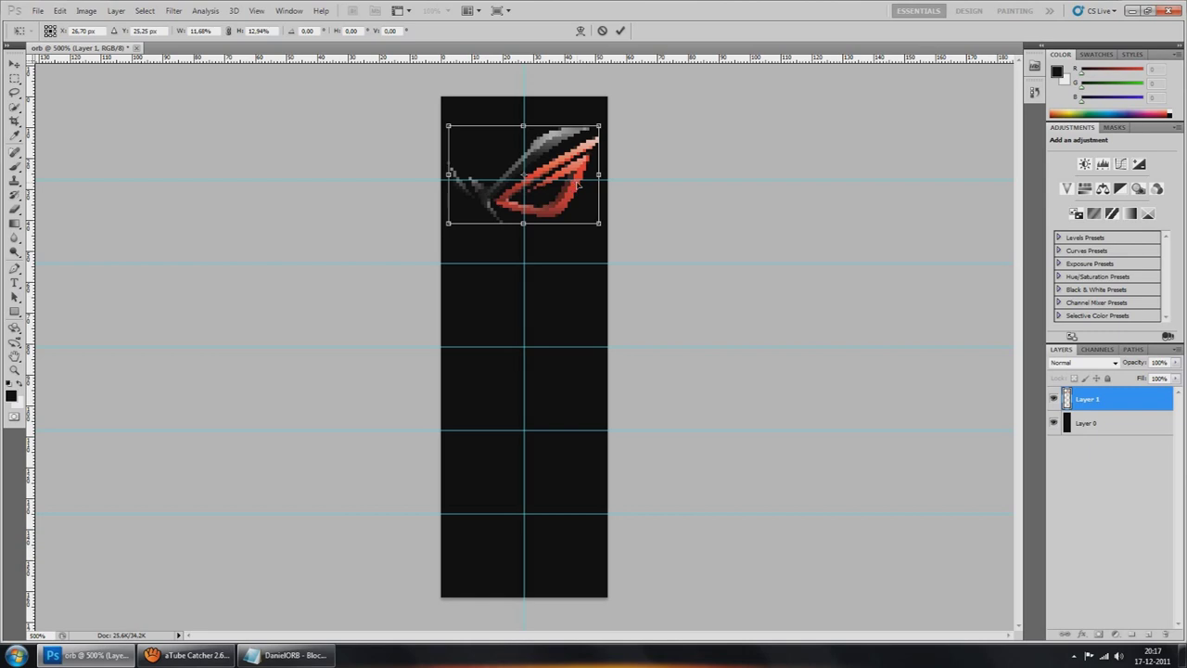
{"action": "key", "text": "Return"}
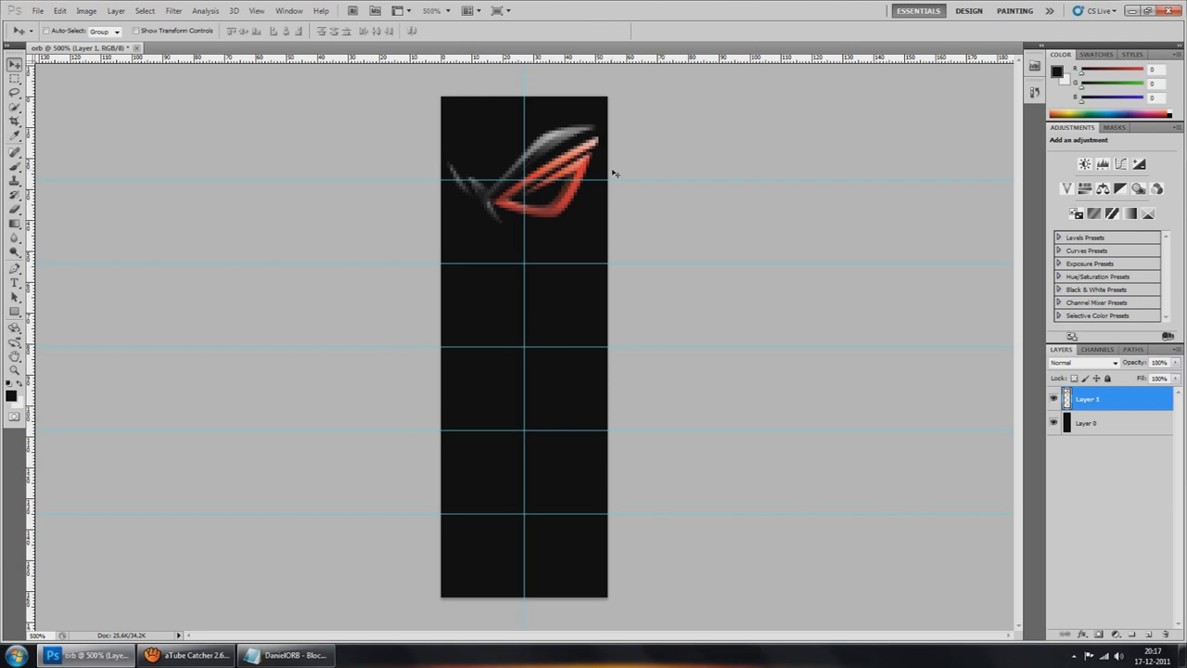
{"action": "key", "text": "Right"}
{"action": "key", "text": "Down"}
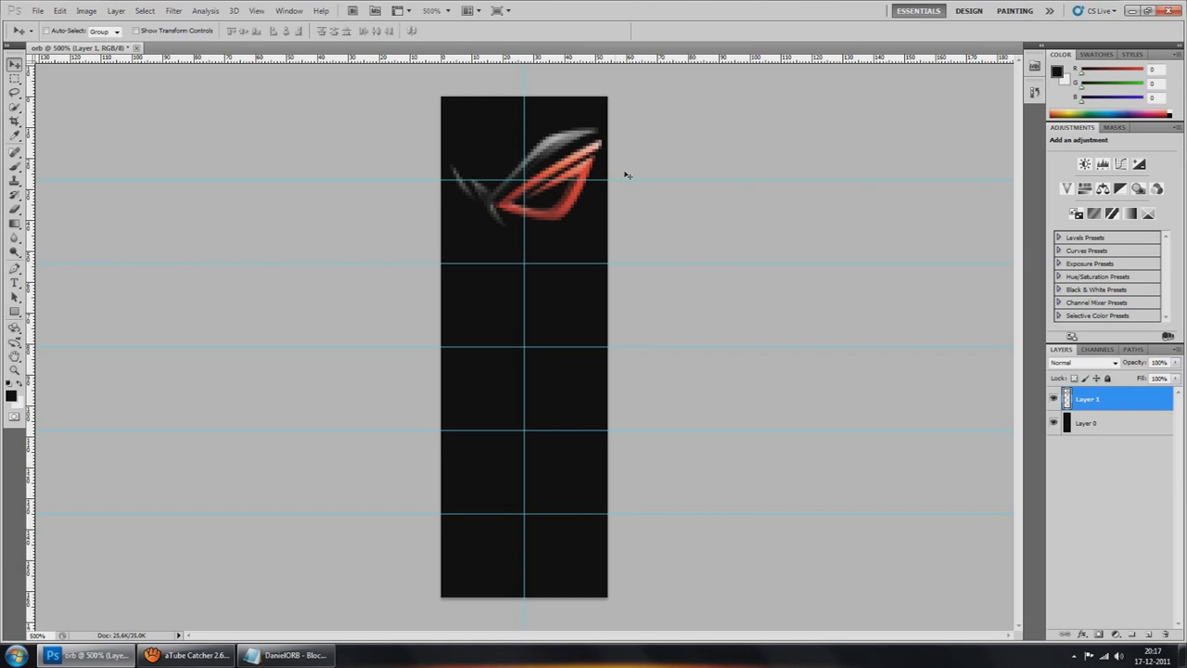
Highlight instruction 10 about three image layers in the Notepad notes and return to the orb document in Photoshop.
{"action": "left_click", "coordinate": [283, 655]}
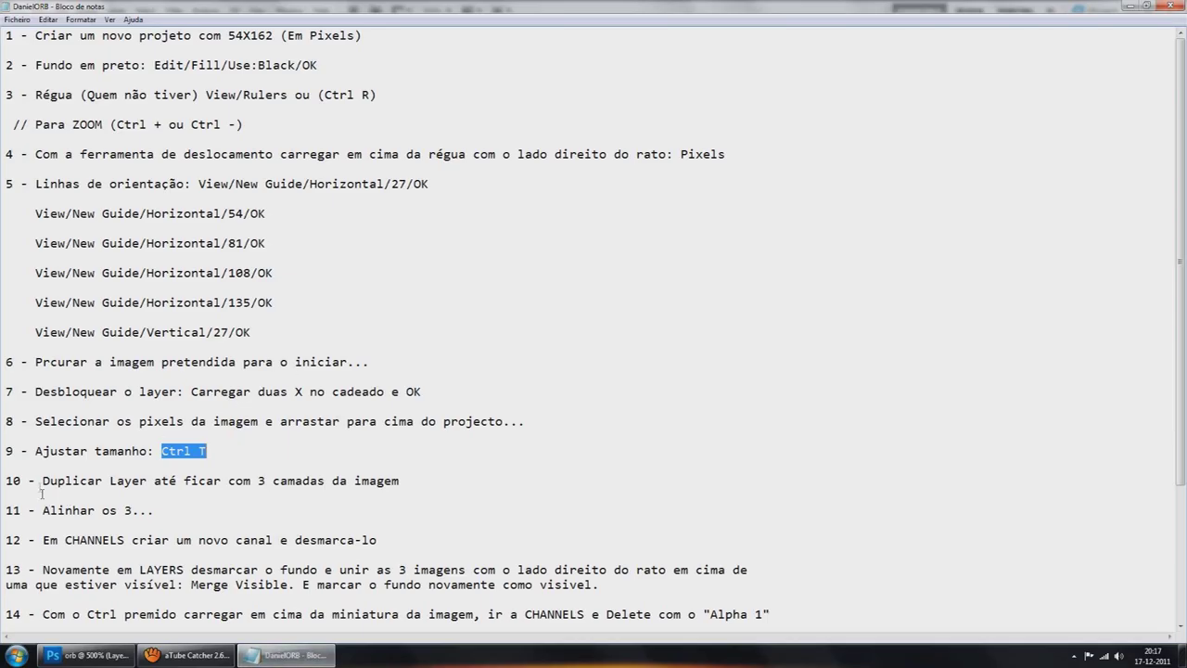
{"action": "left_click_drag", "start_coordinate": [40, 481], "coordinate": [401, 481]}
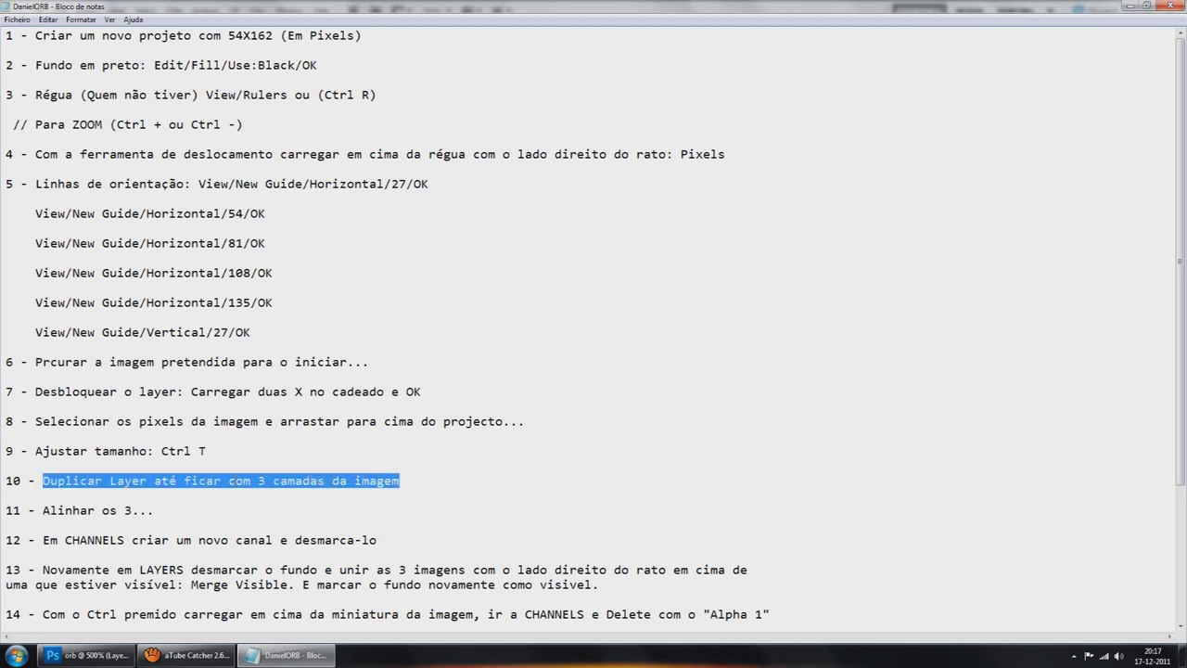
{"action": "left_click_drag", "start_coordinate": [183, 480], "coordinate": [326, 480]}
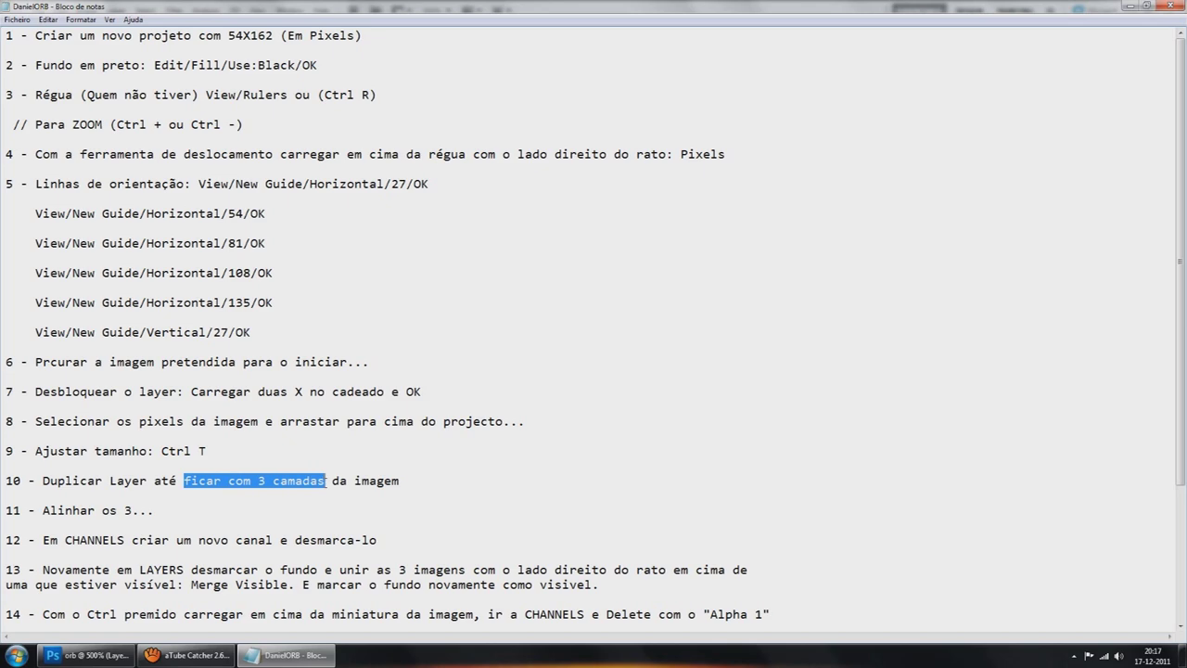
{"action": "left_click", "coordinate": [88, 654]}
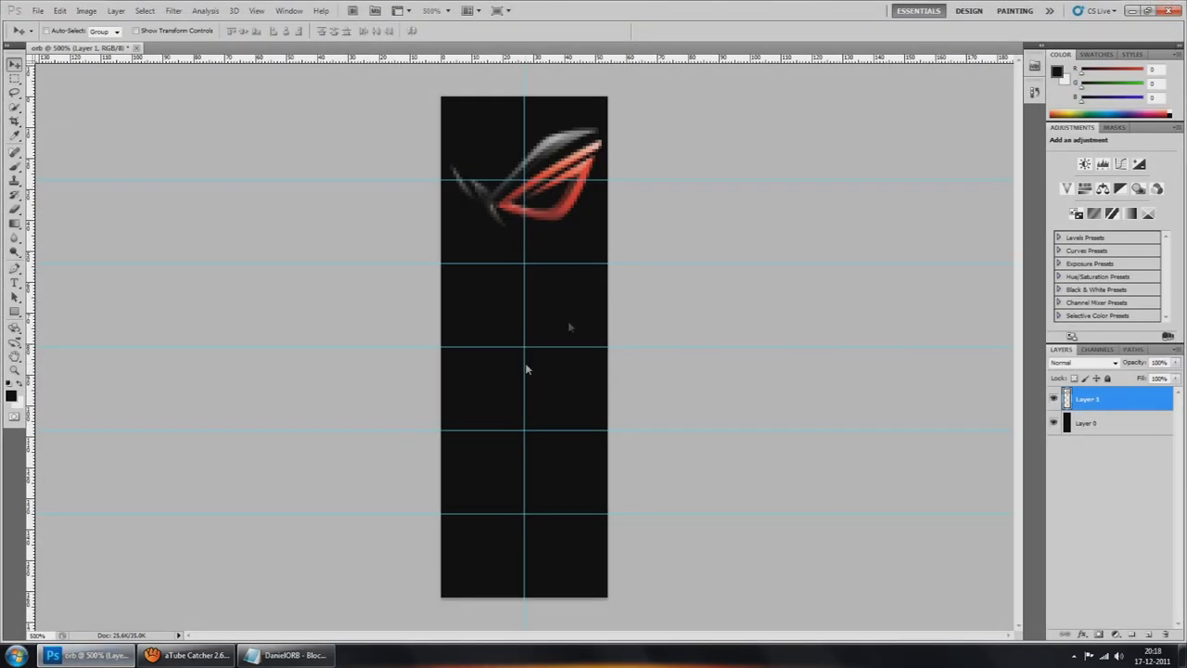
Duplicate the logo layer twice with the default names to get three logo layers.
{"action": "right_click", "coordinate": [1088, 403]}
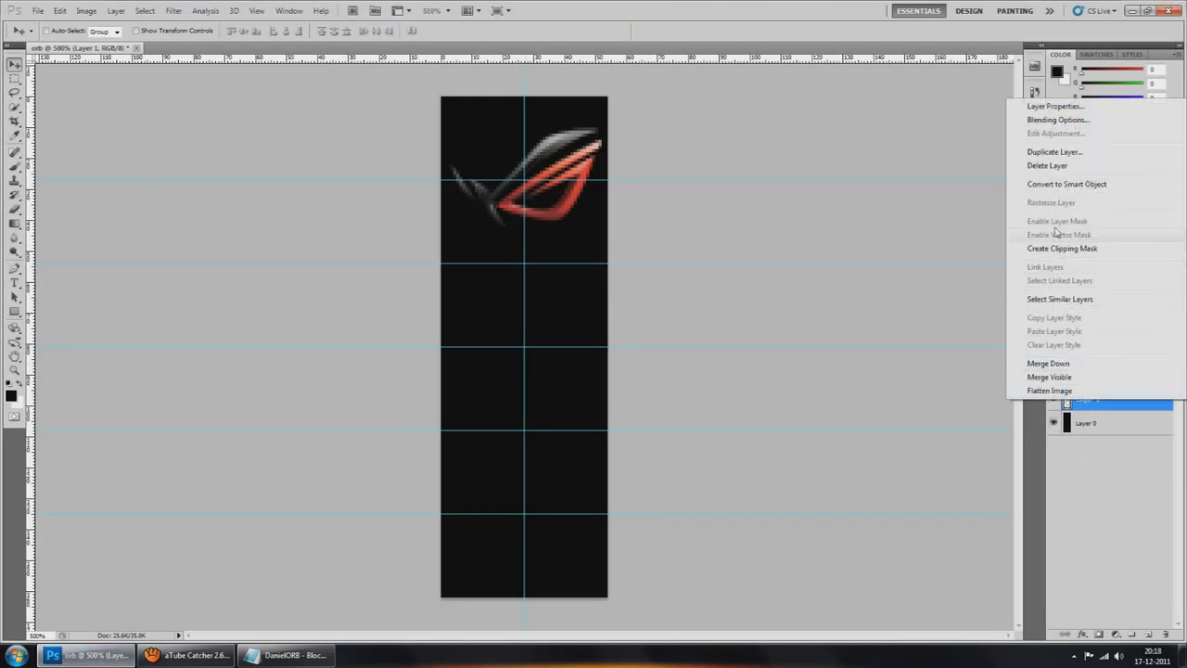
{"action": "left_click", "coordinate": [1057, 153]}
{"action": "left_click", "coordinate": [709, 204]}
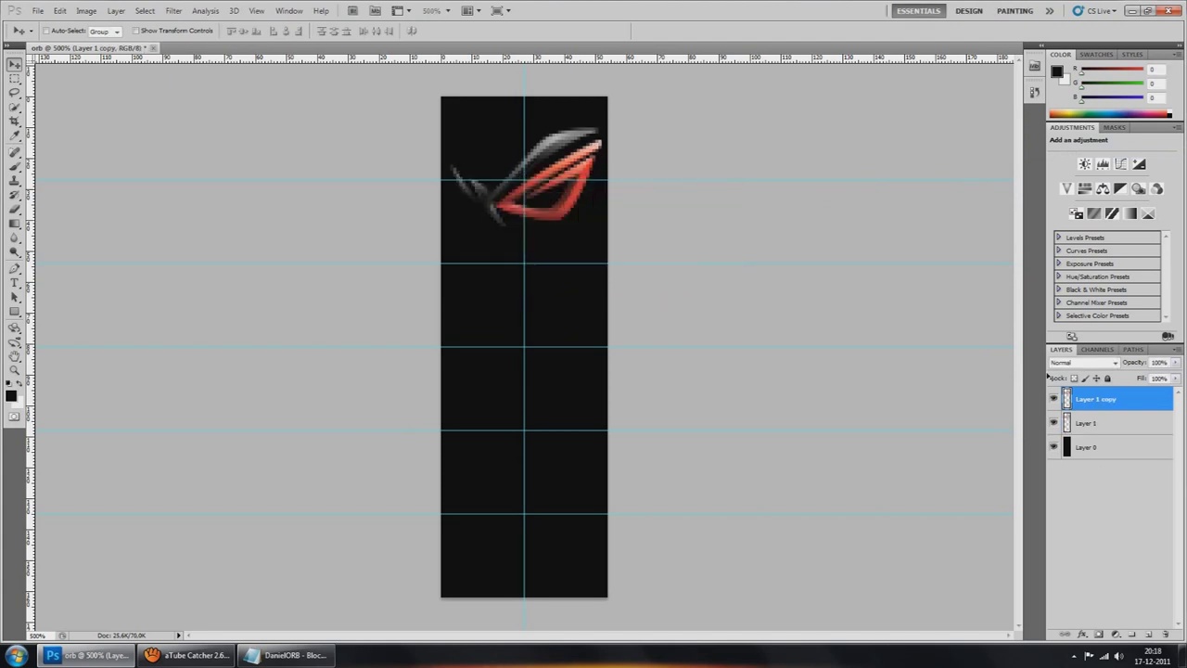
{"action": "right_click", "coordinate": [1087, 400]}
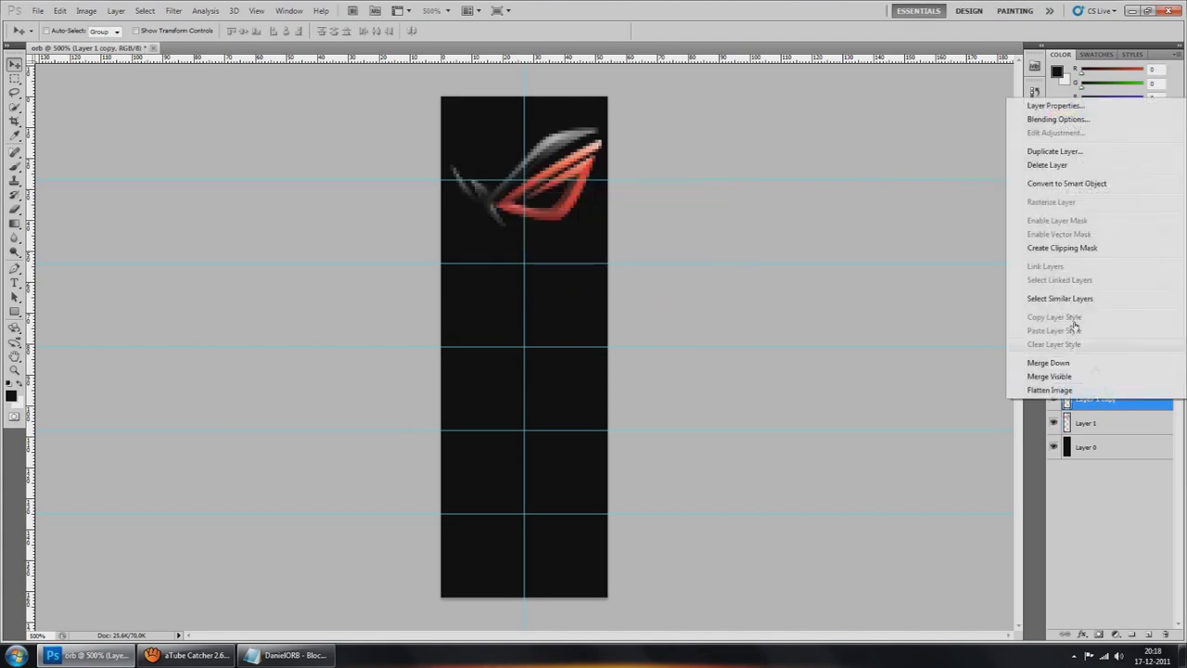
{"action": "left_click", "coordinate": [1054, 152]}
{"action": "left_click", "coordinate": [714, 204]}
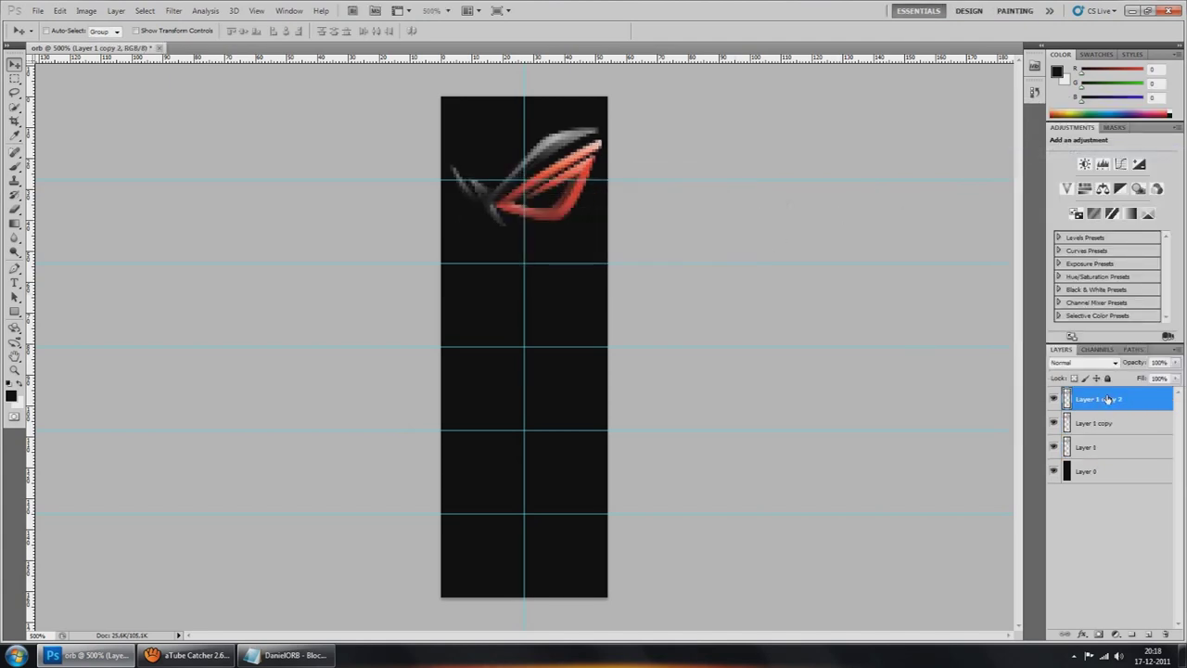
Rename the three logo layers from top to bottom of the stack as cima, meio and baixo.
{"action": "double_click", "coordinate": [1136, 399]}
{"action": "left_click", "coordinate": [988, 133]}
{"action": "double_click", "coordinate": [1099, 399]}
{"action": "type", "text": "cima"}
{"action": "key", "text": "Return"}
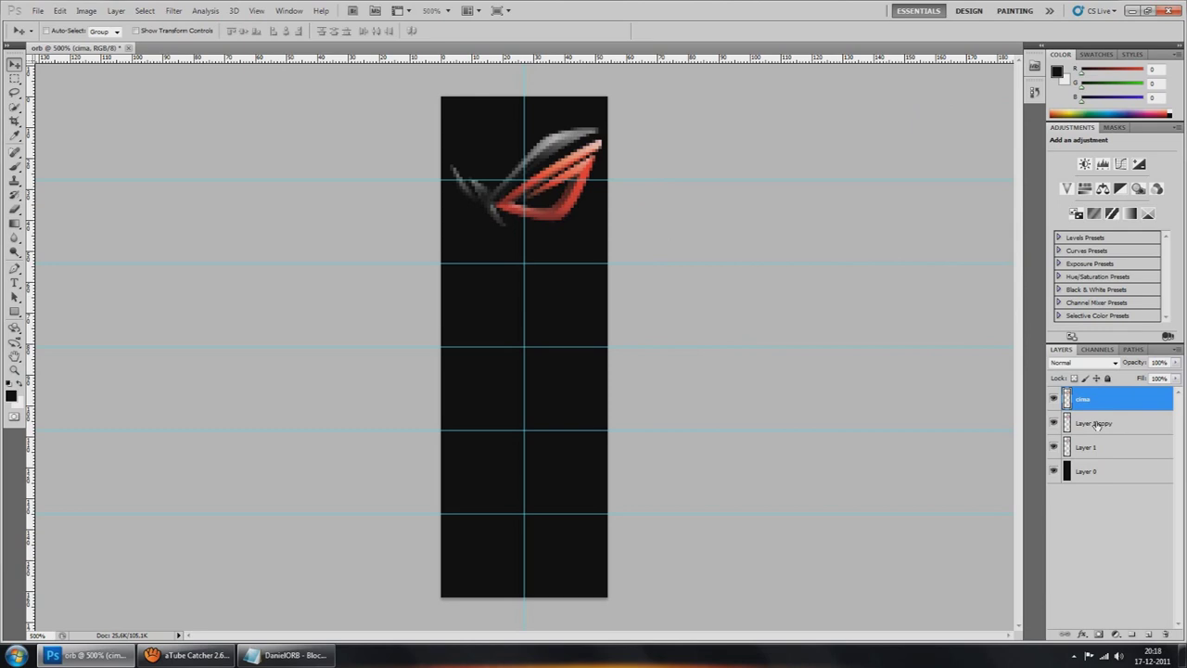
{"action": "double_click", "coordinate": [1096, 424]}
{"action": "type", "text": "meio"}
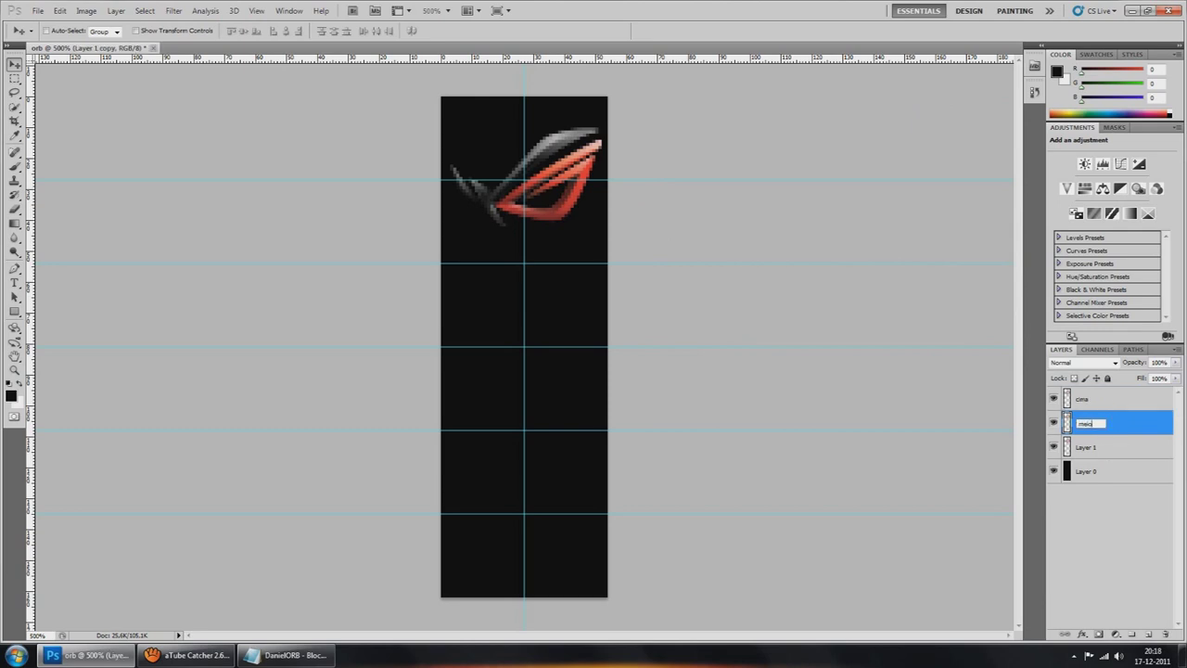
{"action": "key", "text": "Return"}
{"action": "double_click", "coordinate": [1084, 449]}
{"action": "type", "text": "baixo"}
{"action": "key", "text": "Return"}
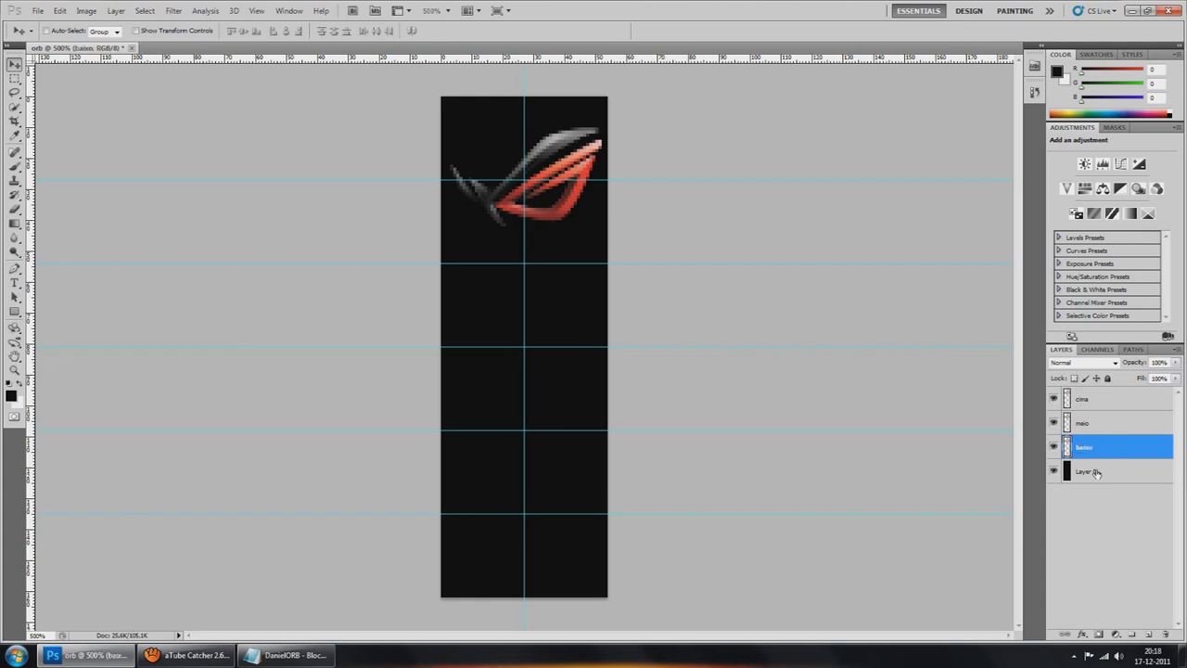
Highlight instruction 11 about aligning the three images in the Notepad notes and return to the orb document in Photoshop.
{"action": "left_click", "coordinate": [276, 656]}
{"action": "left_click_drag", "start_coordinate": [44, 513], "coordinate": [174, 513]}
{"action": "left_click", "coordinate": [88, 654]}
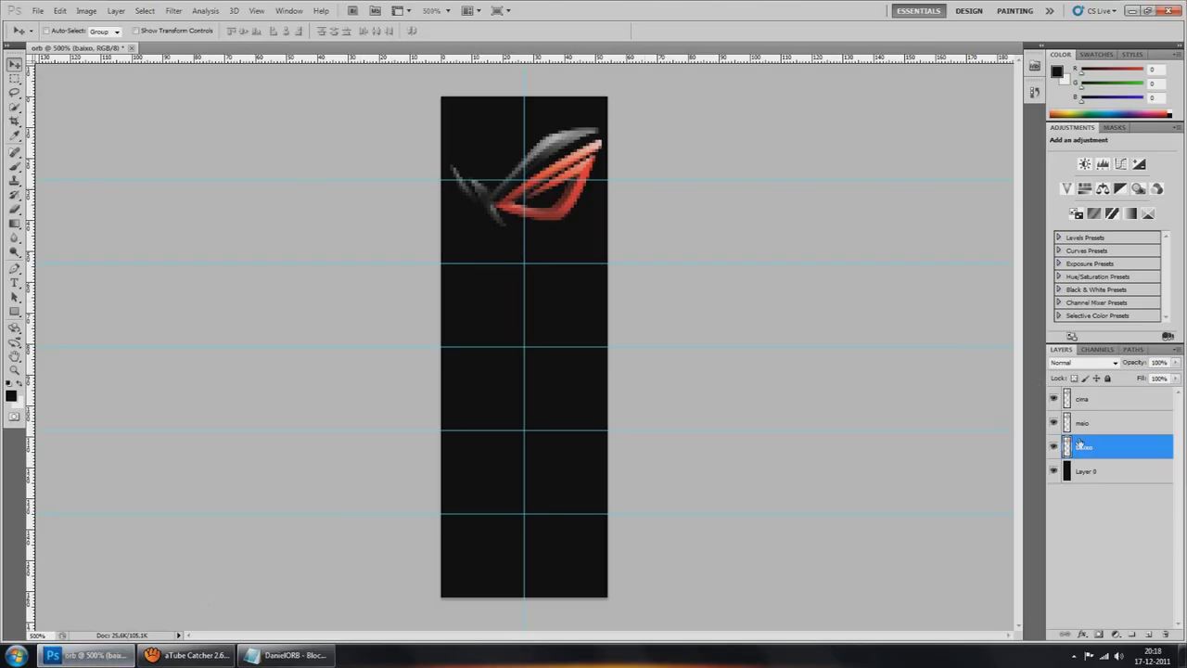
Move the meio layer's logo to the canvas's middle section, around the 81 px guide and aligned with the logo above.
{"action": "left_click", "coordinate": [1082, 398]}
{"action": "left_click_drag", "start_coordinate": [625, 148], "coordinate": [575, 159]}
{"action": "key", "text": "alt+bracketleft"}
{"action": "key", "text": "alt+bracketleft"}
{"action": "key", "text": "alt+bracketright"}
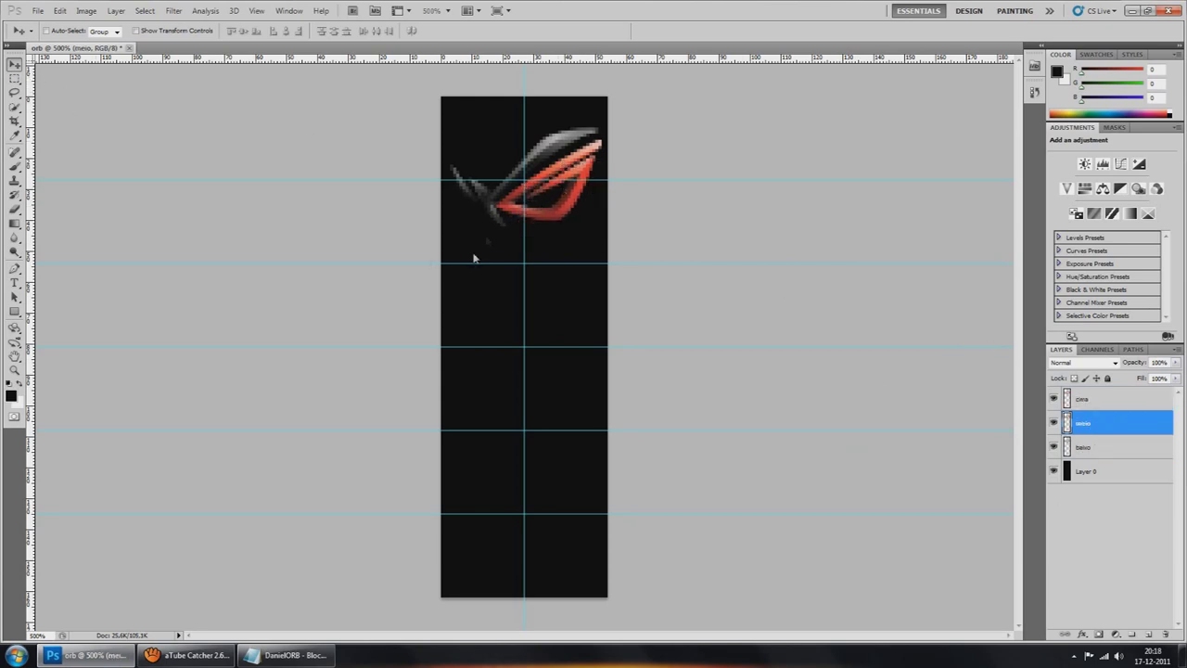
{"action": "left_click_drag", "start_coordinate": [532, 190], "coordinate": [530, 352]}
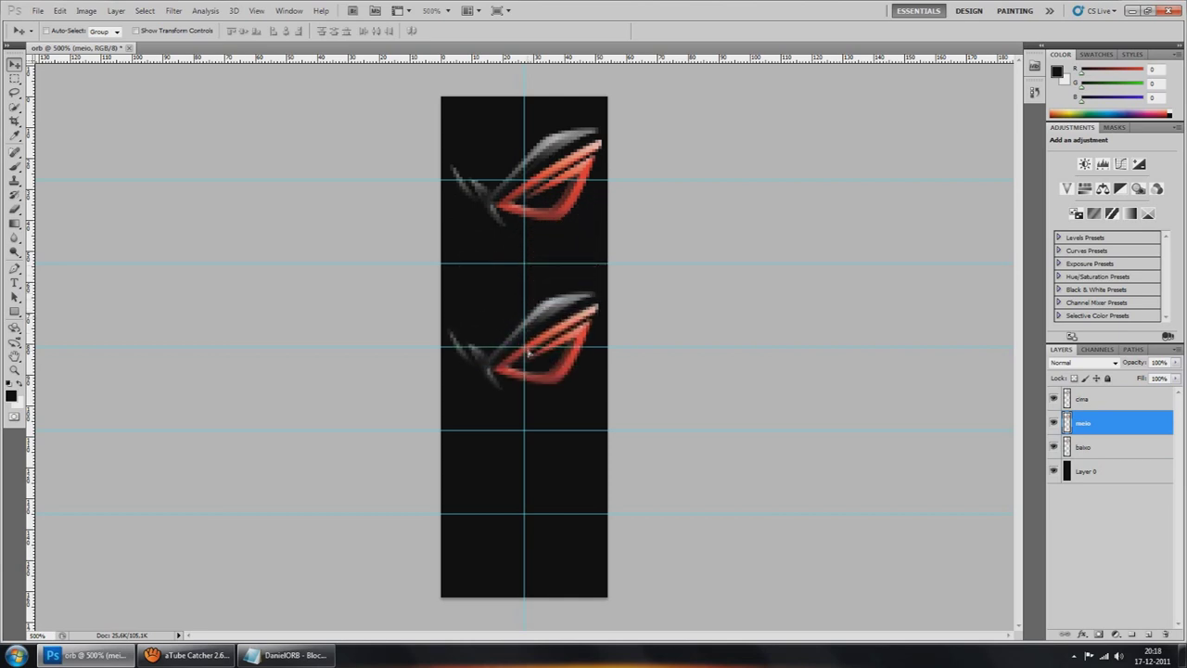
{"action": "left_click_drag", "start_coordinate": [569, 337], "coordinate": [568, 339]}
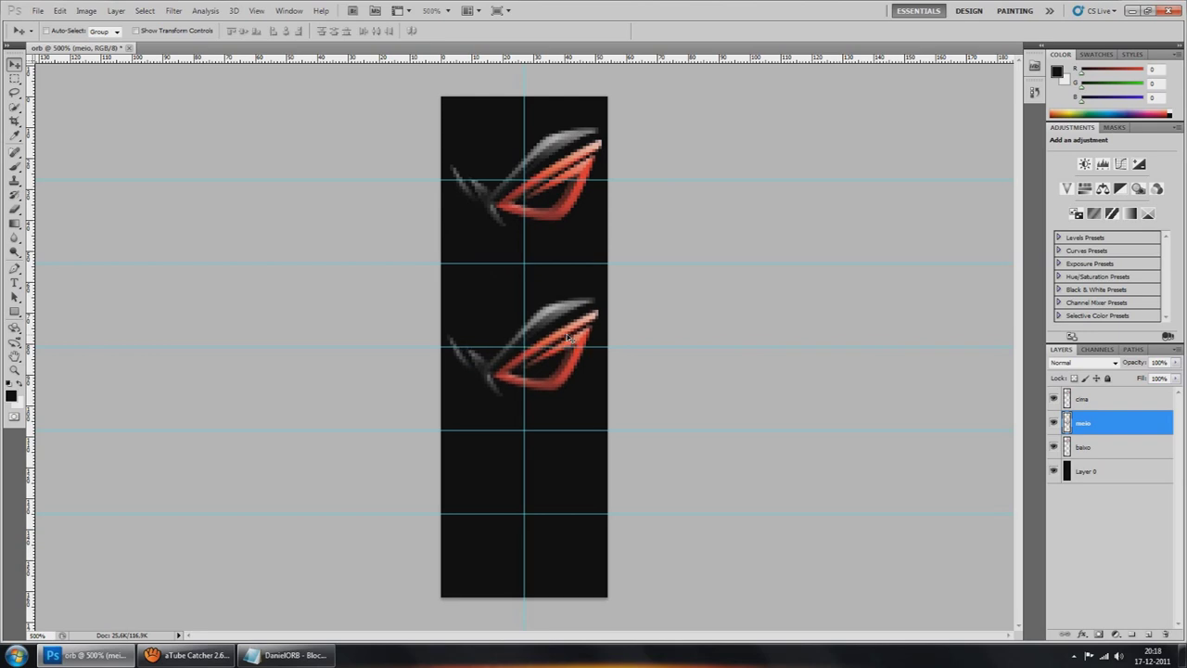
{"action": "key", "text": "Up"}
{"action": "key", "text": "Up"}
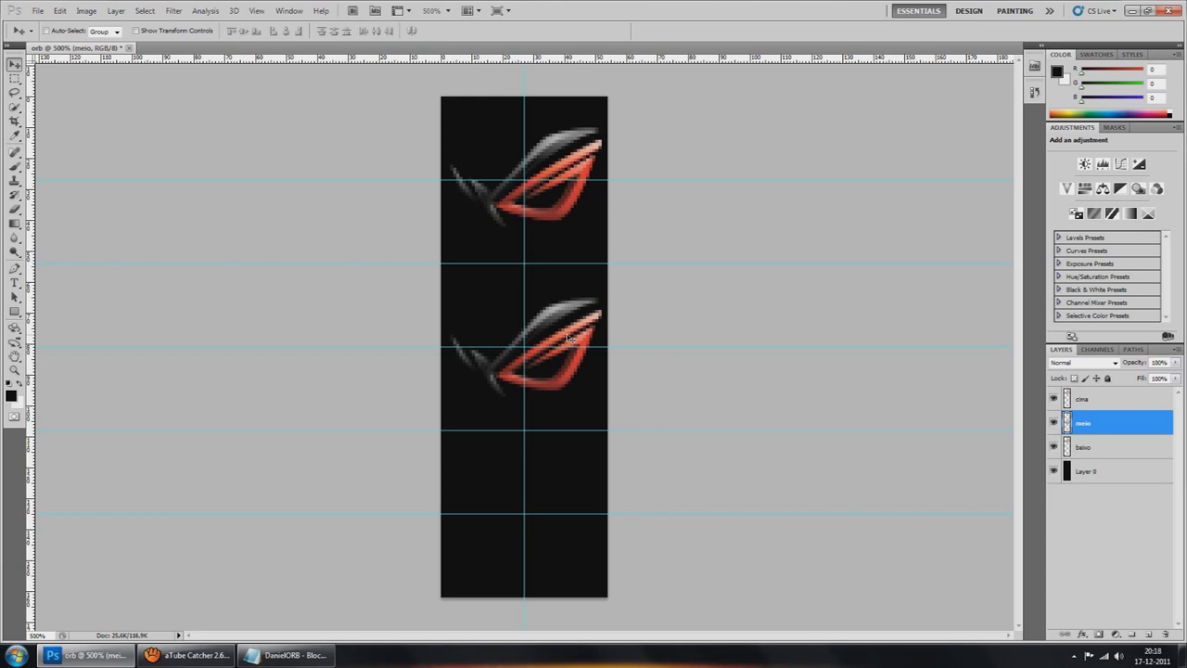
{"action": "key", "text": "Up"}
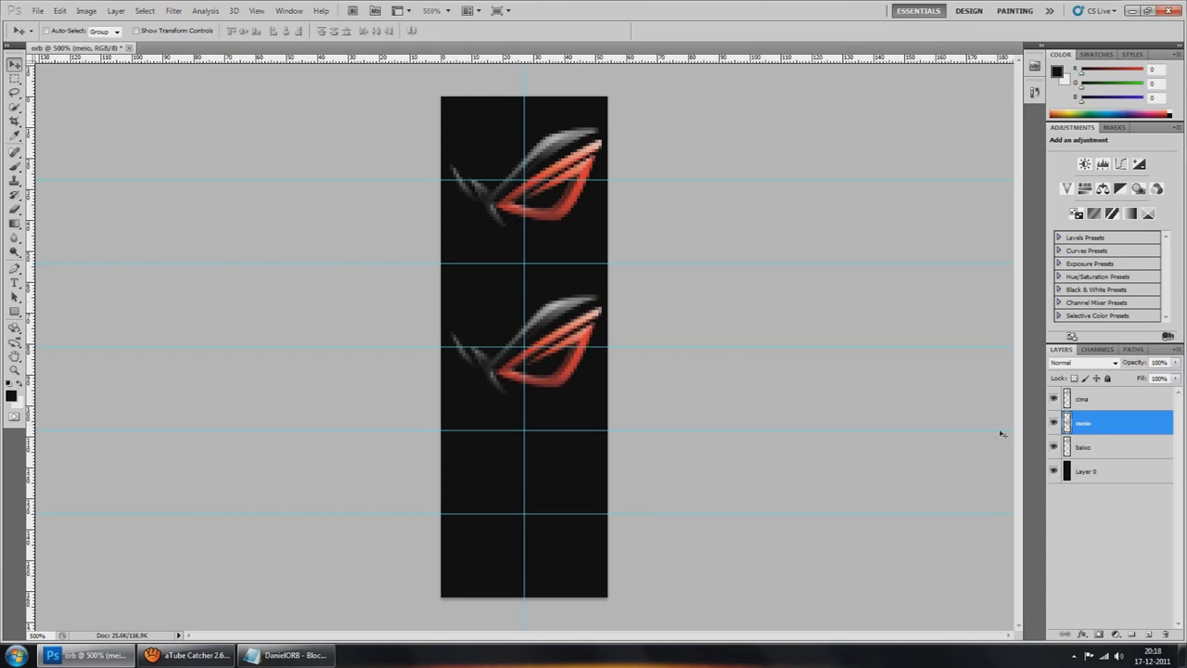
Move the baixo layer's logo to the canvas's bottom section, around the 135 px guide and aligned with the logos above.
{"action": "left_click", "coordinate": [1099, 451]}
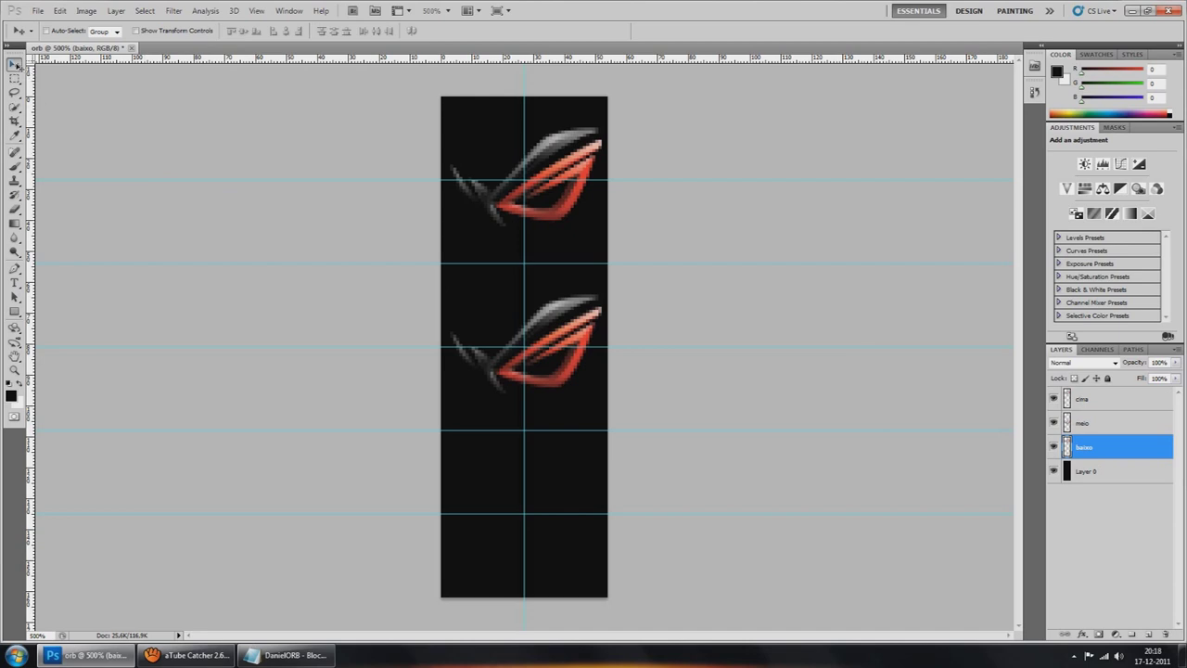
{"action": "left_click_drag", "start_coordinate": [521, 193], "coordinate": [524, 513]}
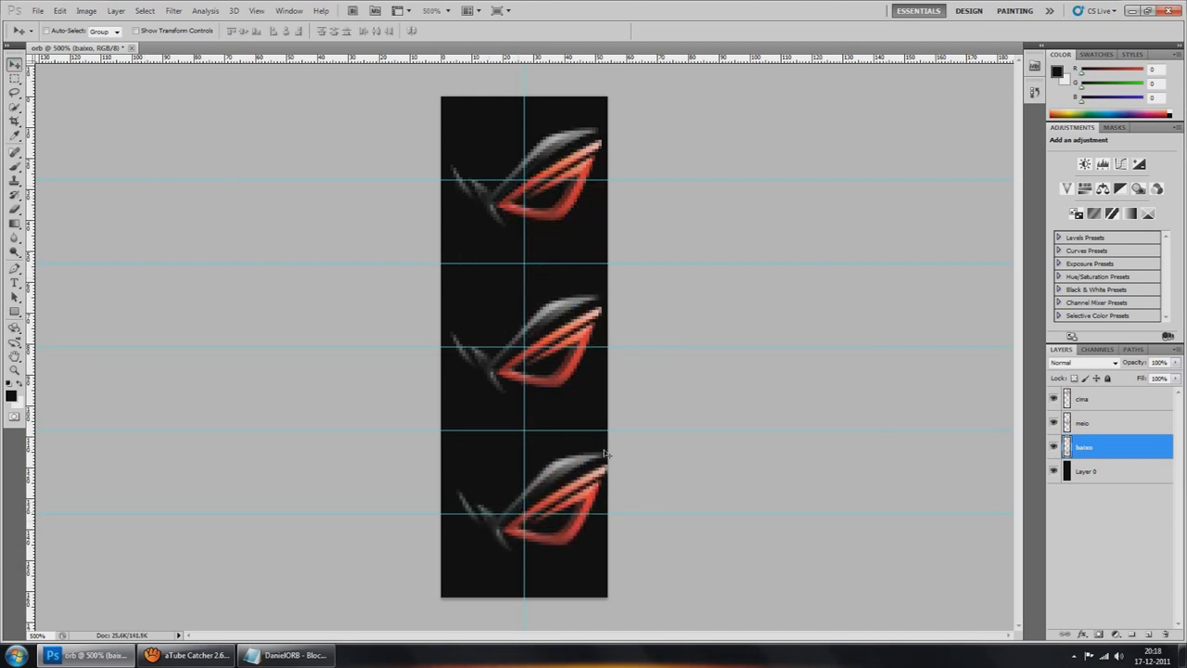
{"action": "key", "text": "Down"}
{"action": "key", "text": "Down"}
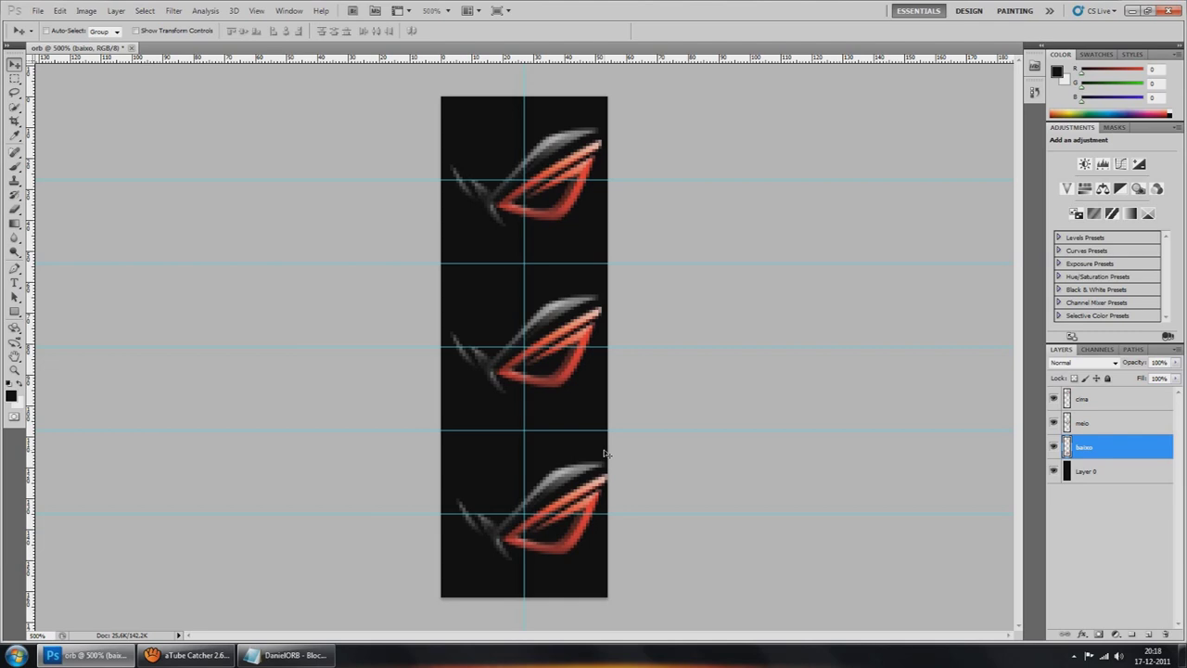
{"action": "key", "text": "Left"}
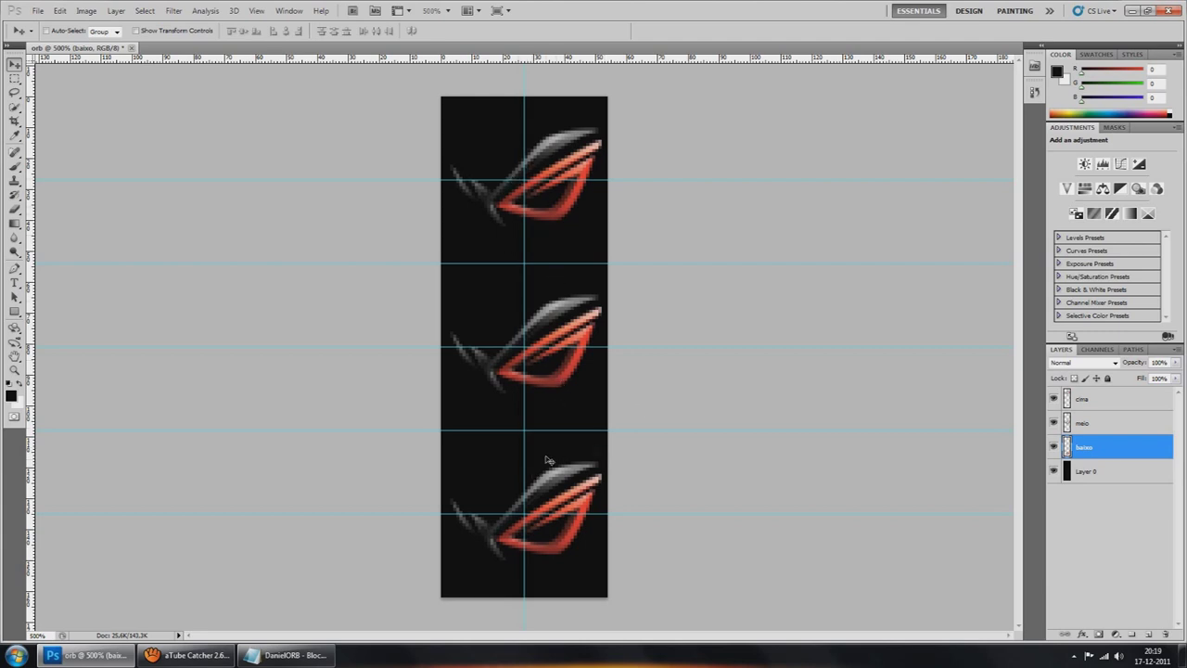
Highlight instruction 12 about creating a new channel in the Notepad notes and return to the orb document in Photoshop.
{"action": "left_click", "coordinate": [278, 657]}
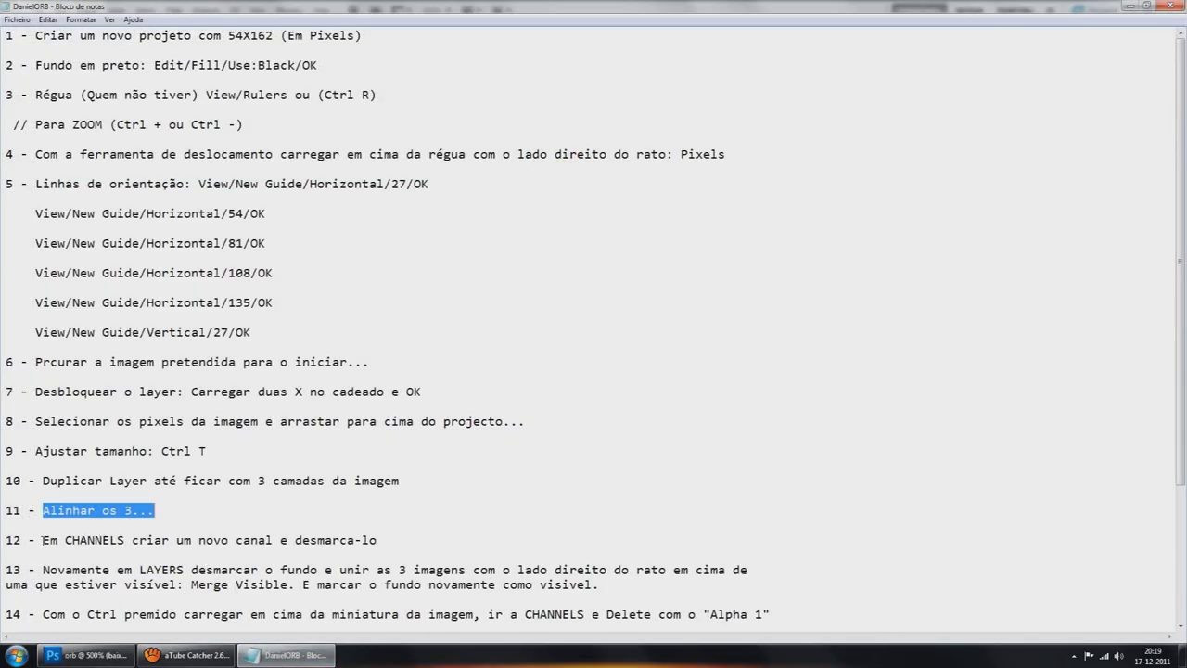
{"action": "left_click_drag", "start_coordinate": [42, 540], "coordinate": [410, 544]}
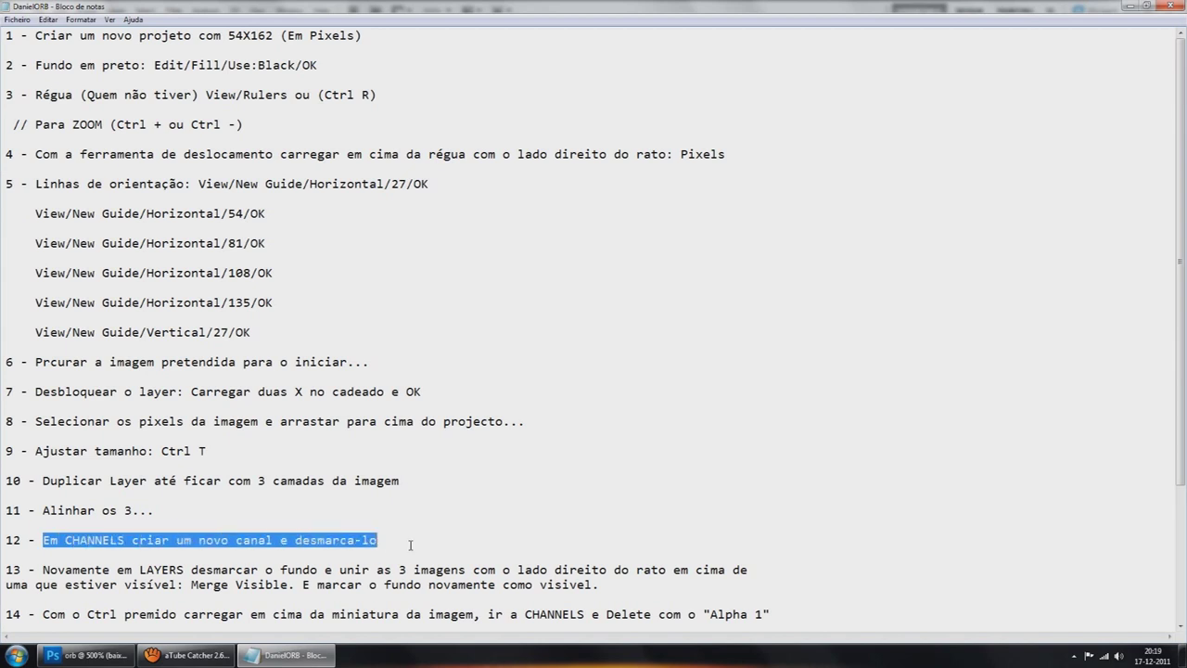
{"action": "left_click", "coordinate": [1125, 5]}
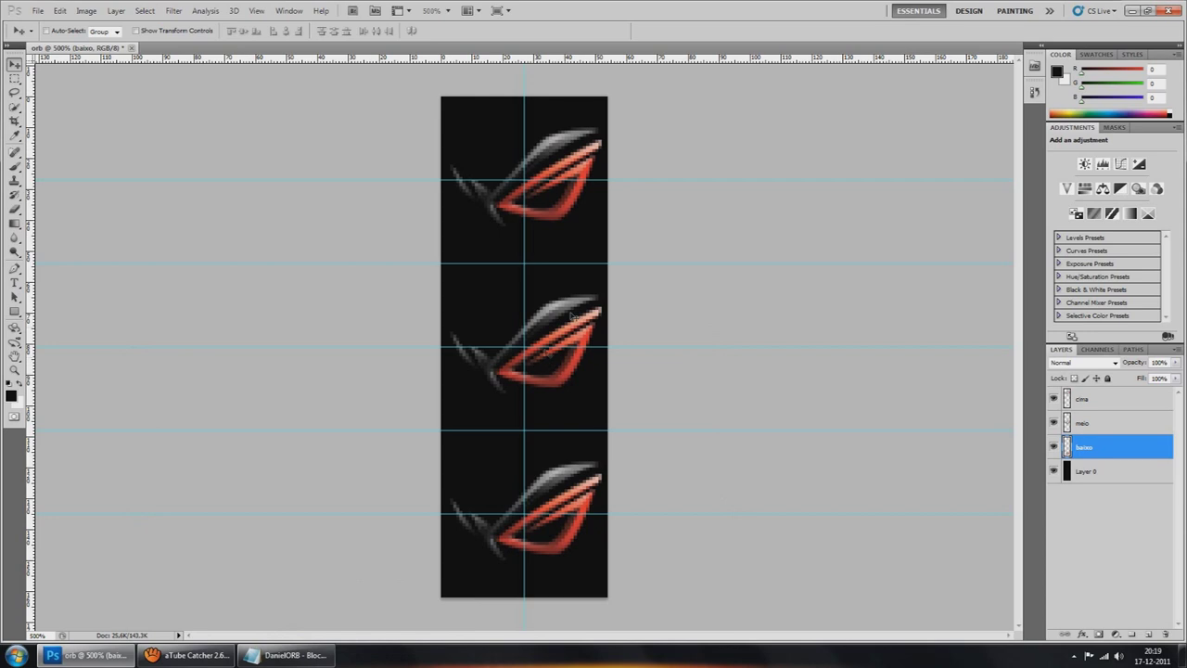
Apply a Black & White adjustment to the meio layer with Reds raised to about 164%.
{"action": "left_click", "coordinate": [1091, 425]}
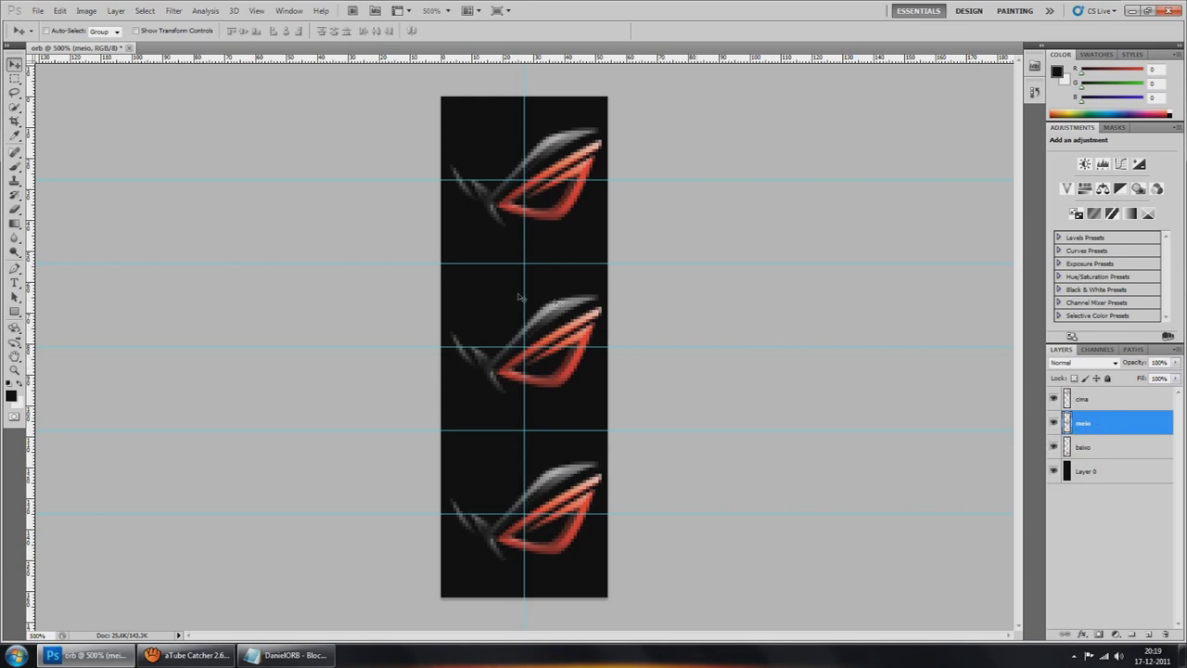
{"action": "left_click", "coordinate": [86, 10]}
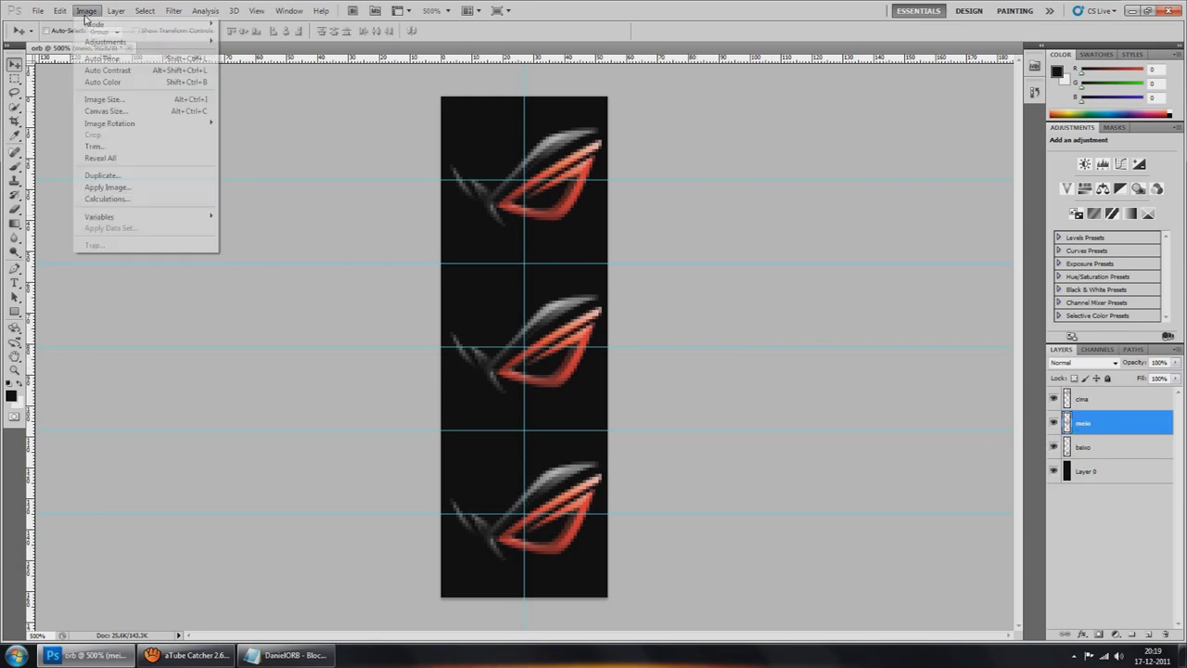
{"action": "mouse_move", "coordinate": [104, 44]}
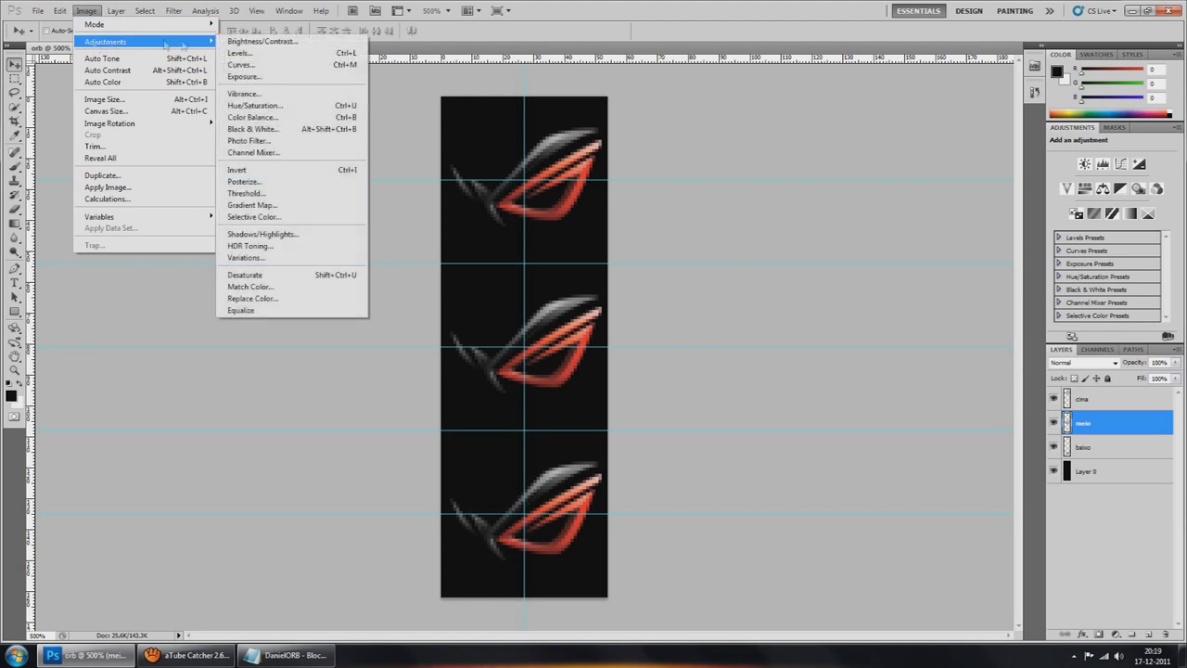
{"action": "left_click", "coordinate": [269, 133]}
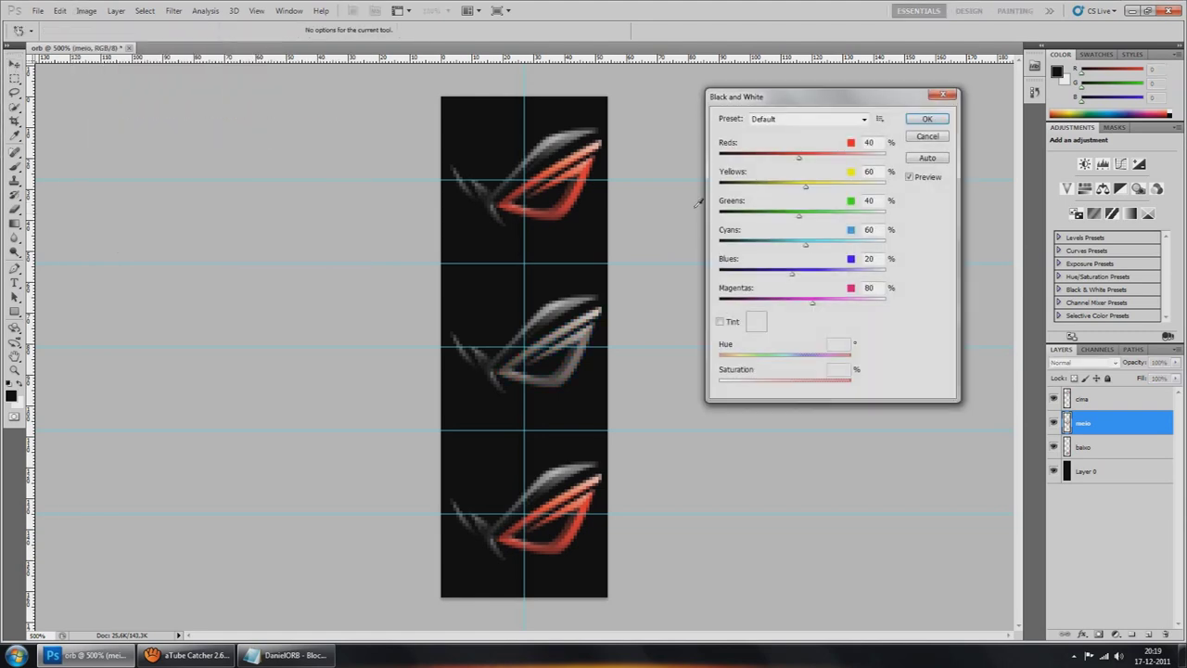
{"action": "left_click_drag", "start_coordinate": [801, 161], "coordinate": [841, 158]}
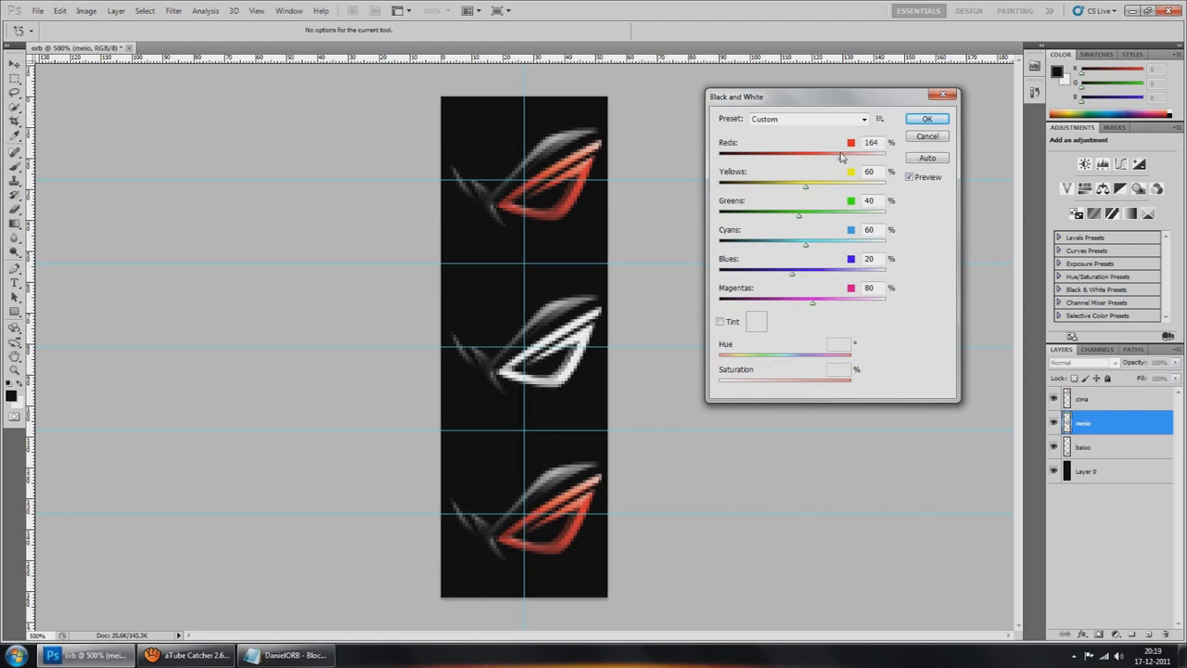
{"action": "left_click_drag", "start_coordinate": [841, 157], "coordinate": [839, 158]}
{"action": "left_click", "coordinate": [917, 124]}
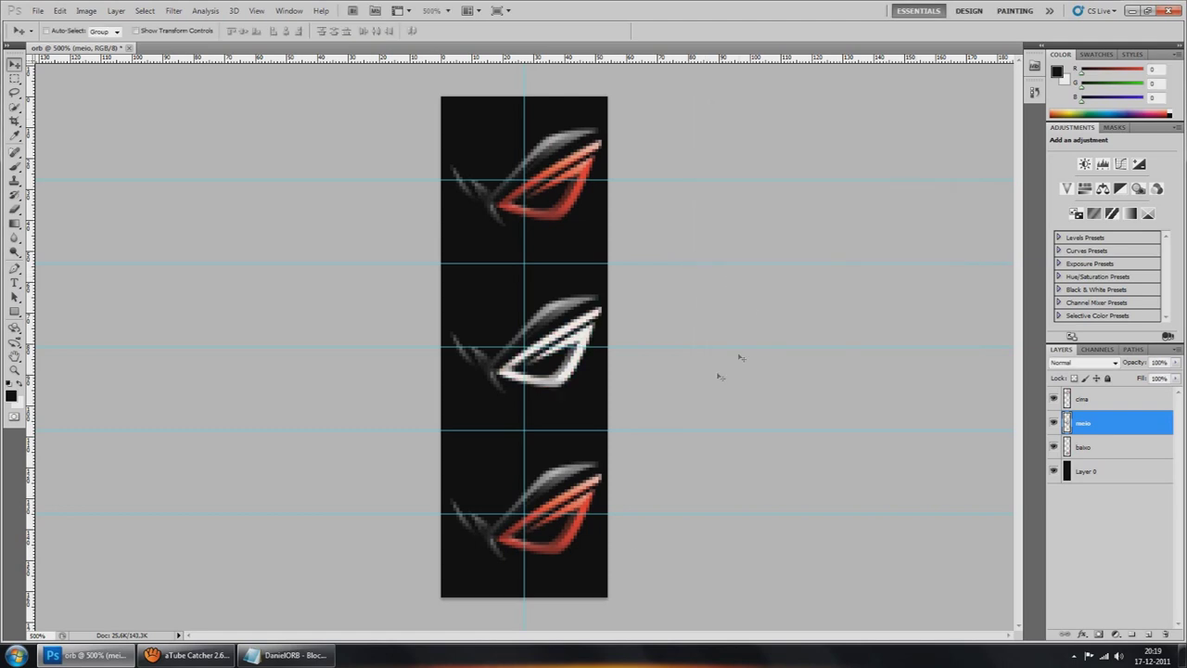
Apply a Black & White adjustment to the baixo layer with Reds set to 103%.
{"action": "left_click", "coordinate": [1084, 445]}
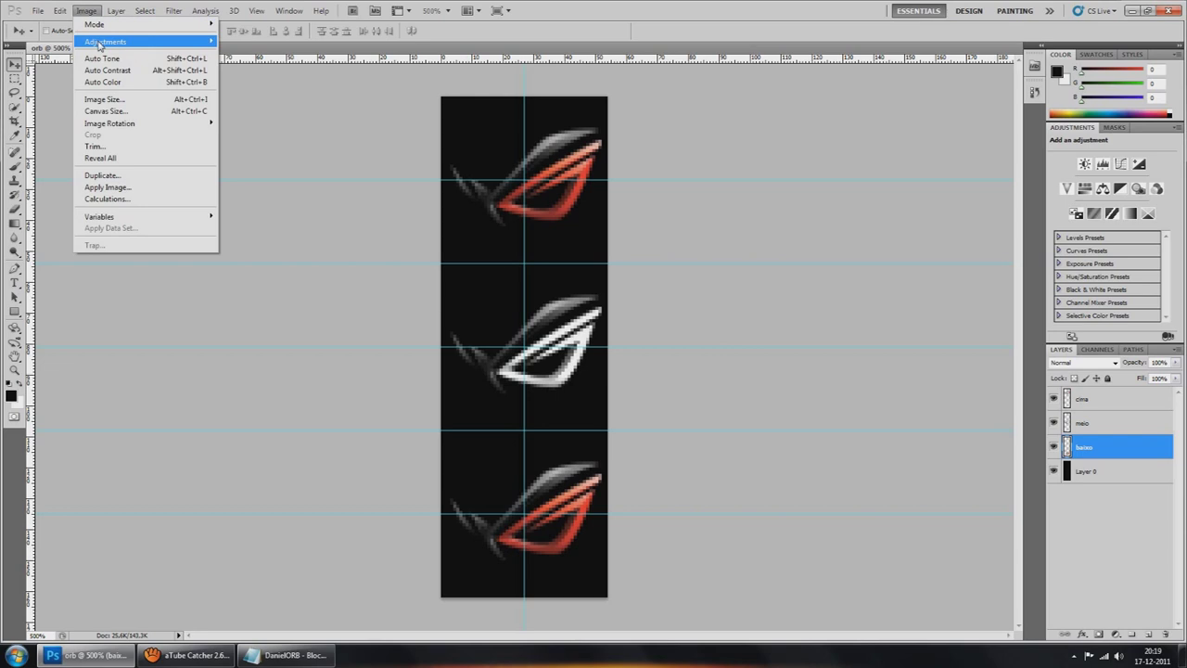
{"action": "mouse_move", "coordinate": [100, 47]}
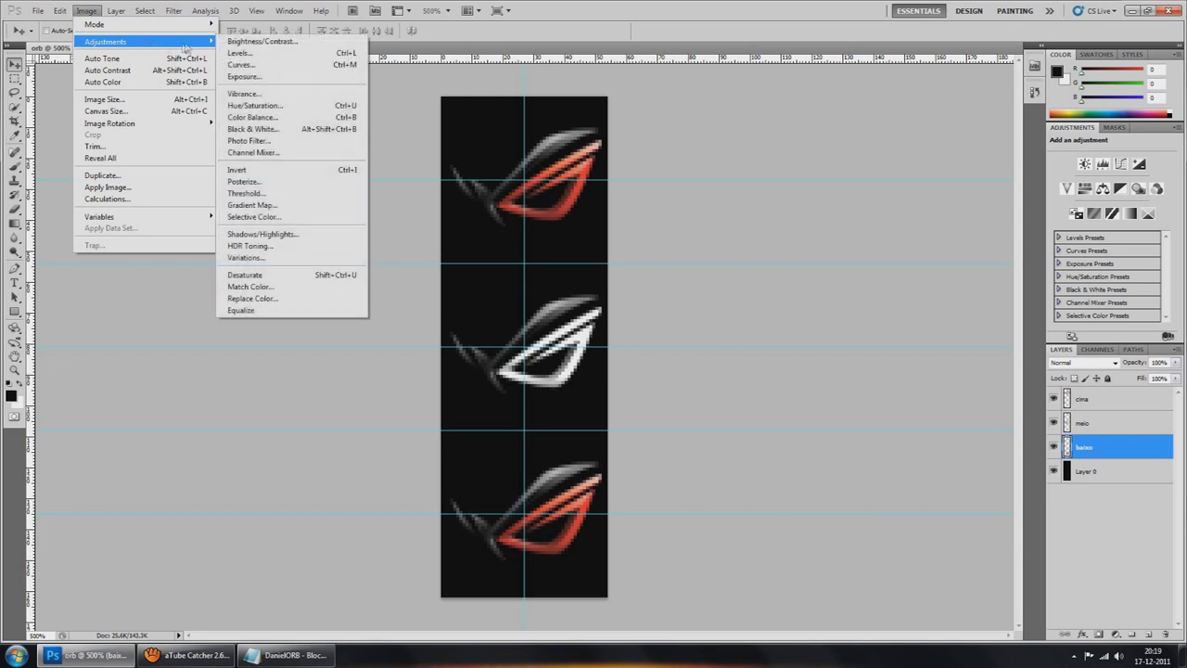
{"action": "left_click", "coordinate": [260, 132]}
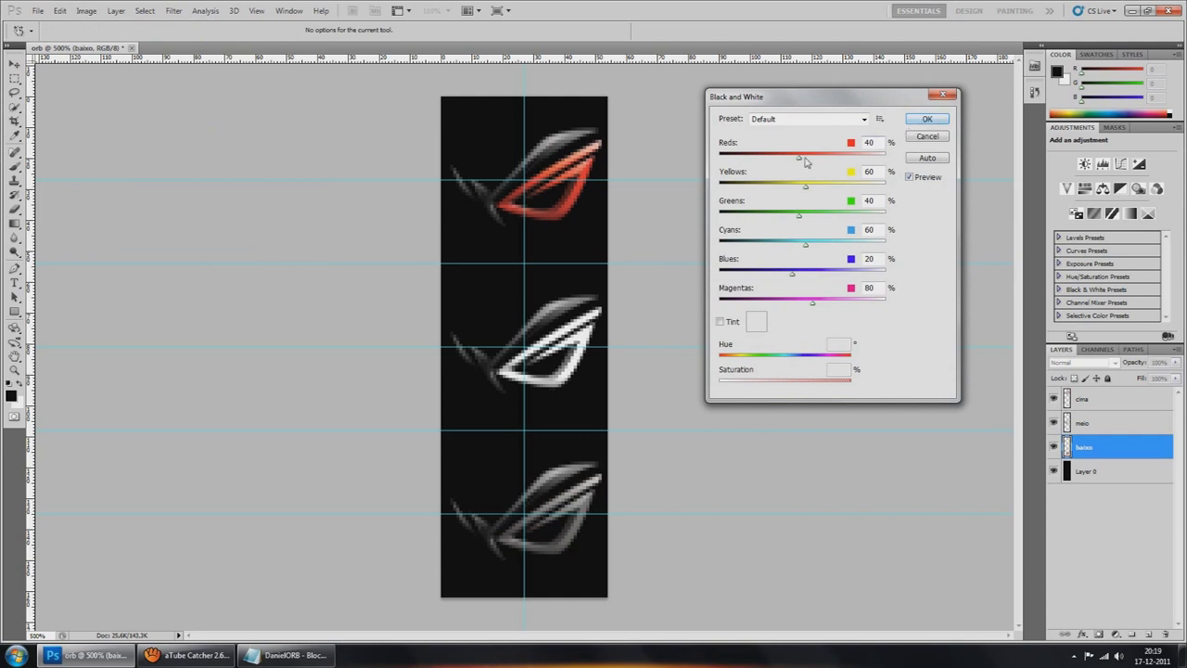
{"action": "left_click_drag", "start_coordinate": [800, 161], "coordinate": [819, 160]}
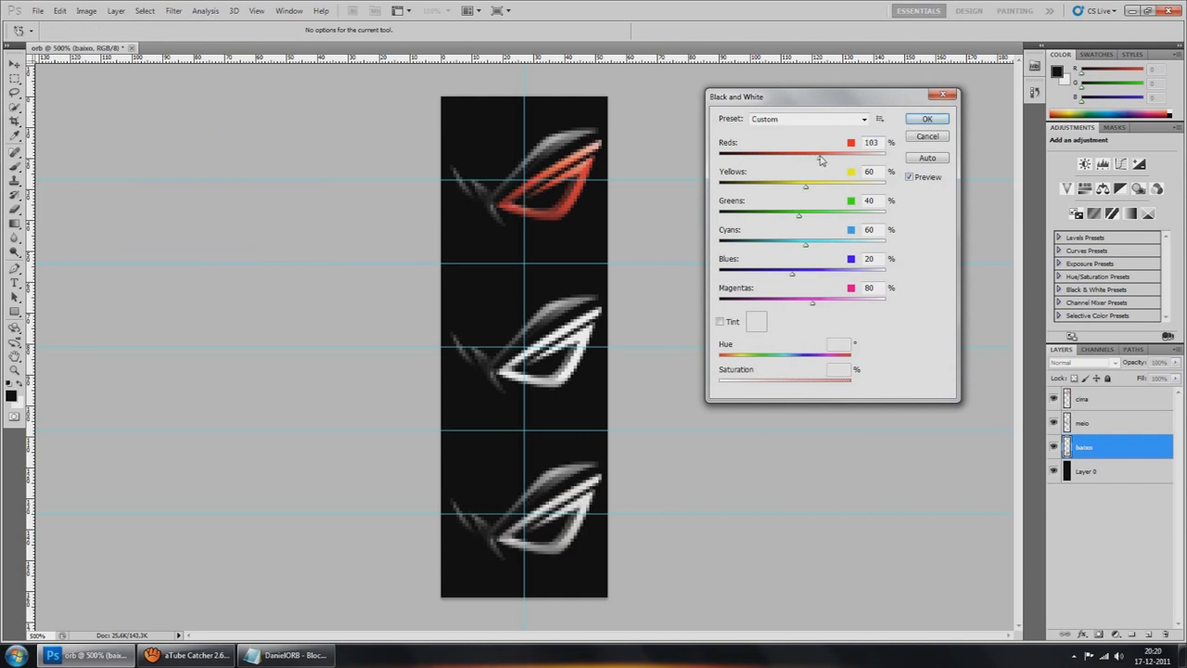
{"action": "left_click", "coordinate": [925, 125]}
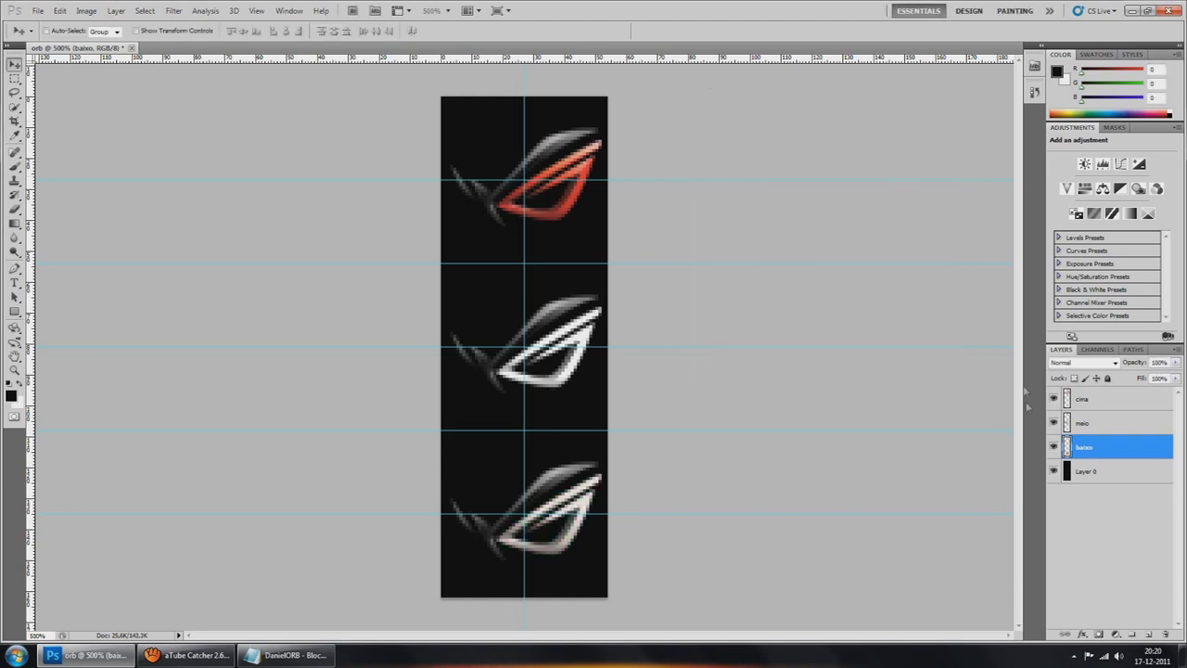
Darken the baixo layer with an Inner Shadow layer style, using 75% opacity, 5 px distance, 5 px size and a slightly increased choke.
{"action": "right_click", "coordinate": [1087, 449]}
{"action": "left_click", "coordinate": [1052, 166]}
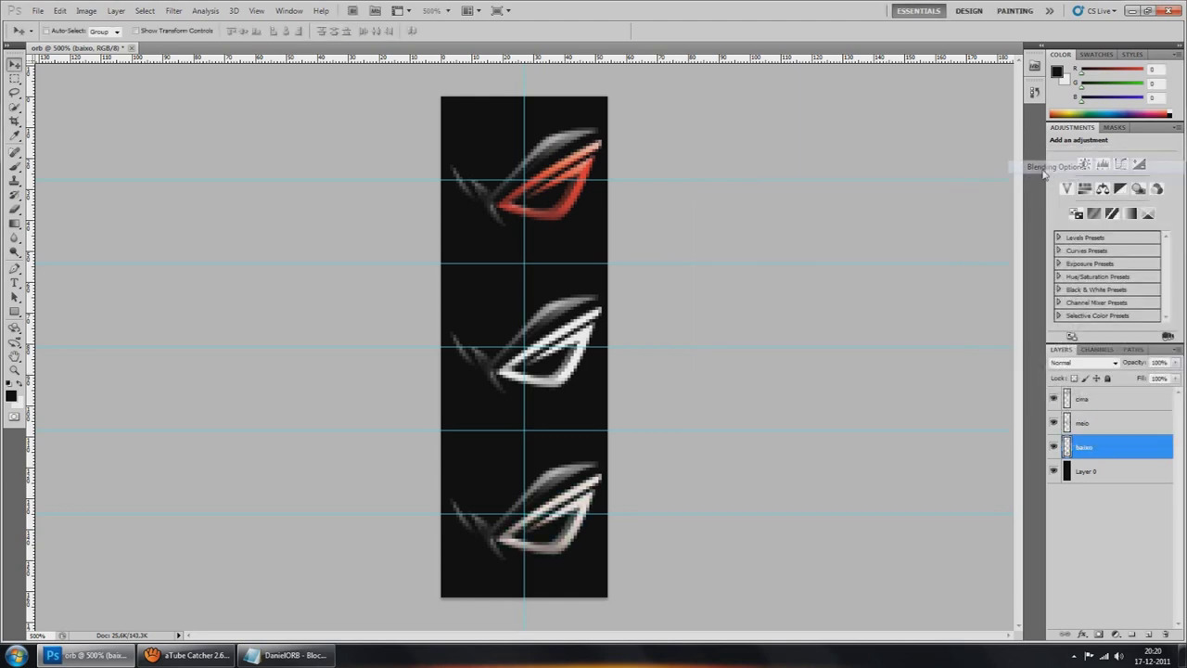
{"action": "left_click", "coordinate": [691, 158]}
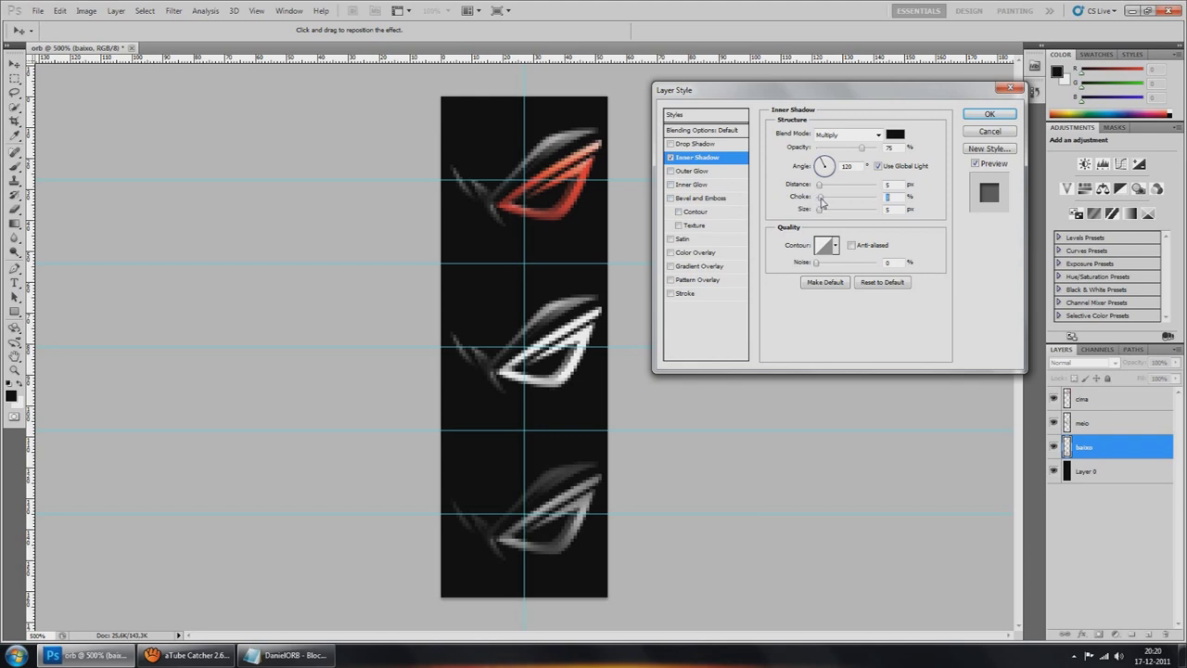
{"action": "left_click_drag", "start_coordinate": [820, 202], "coordinate": [824, 202]}
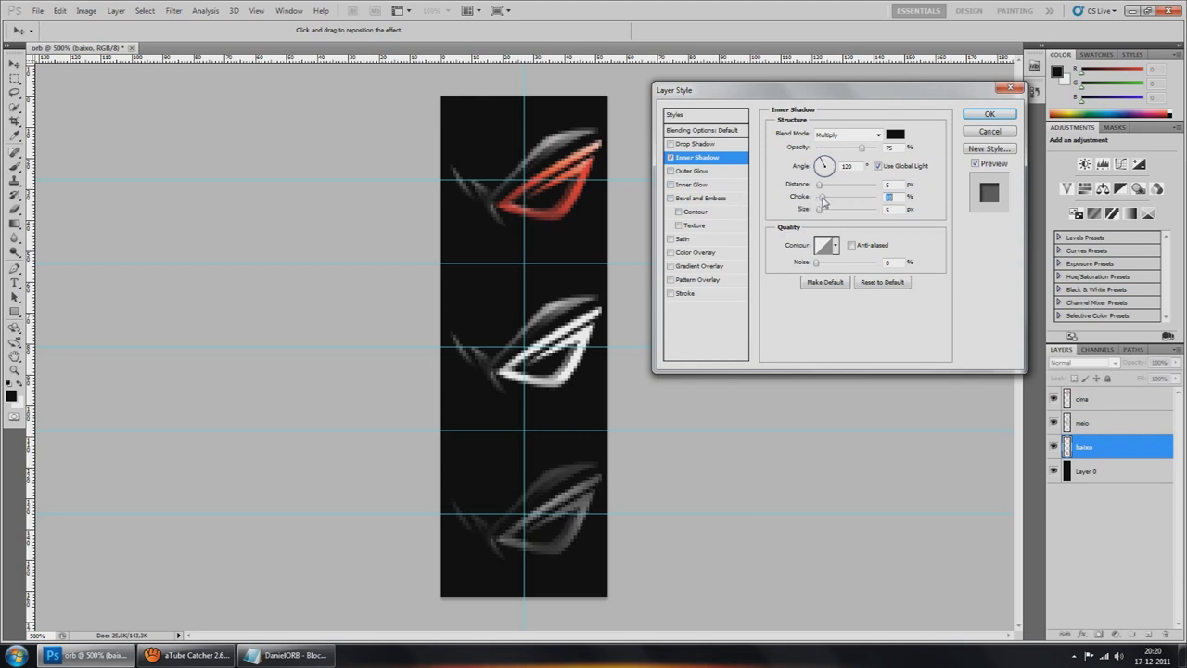
{"action": "left_click", "coordinate": [990, 115]}
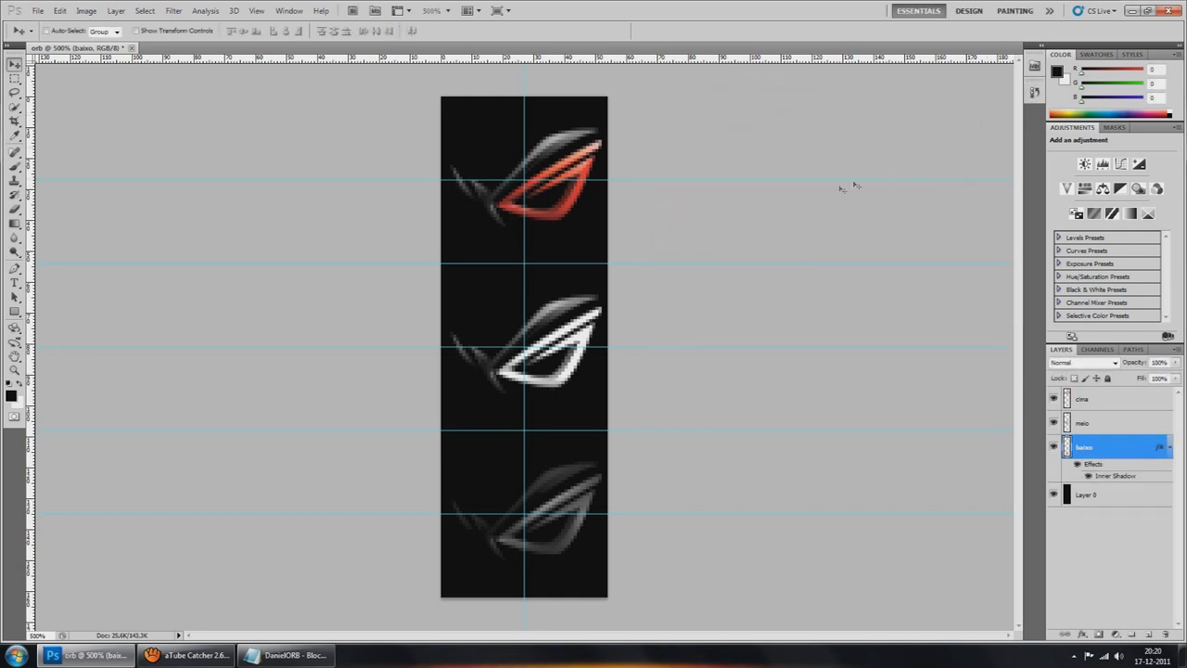
Recheck instruction 12 in the Notepad notes, create a new alpha channel in Photoshop, and hide it while showing the RGB channels.
{"action": "left_click", "coordinate": [286, 655]}
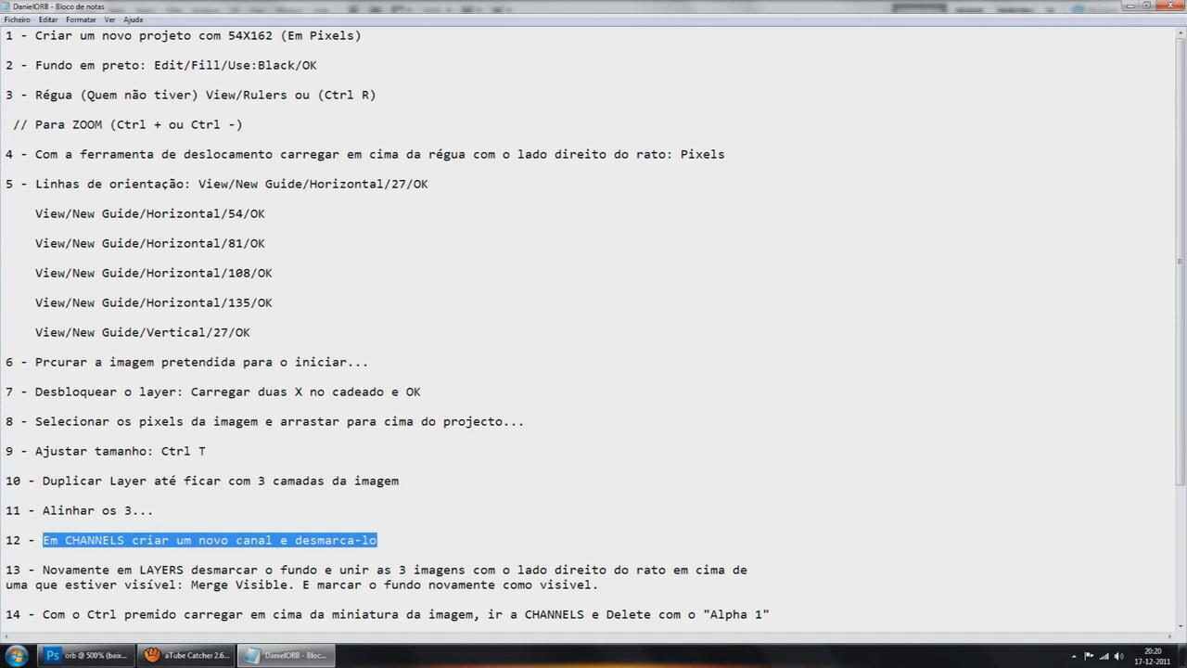
{"action": "left_click", "coordinate": [88, 655]}
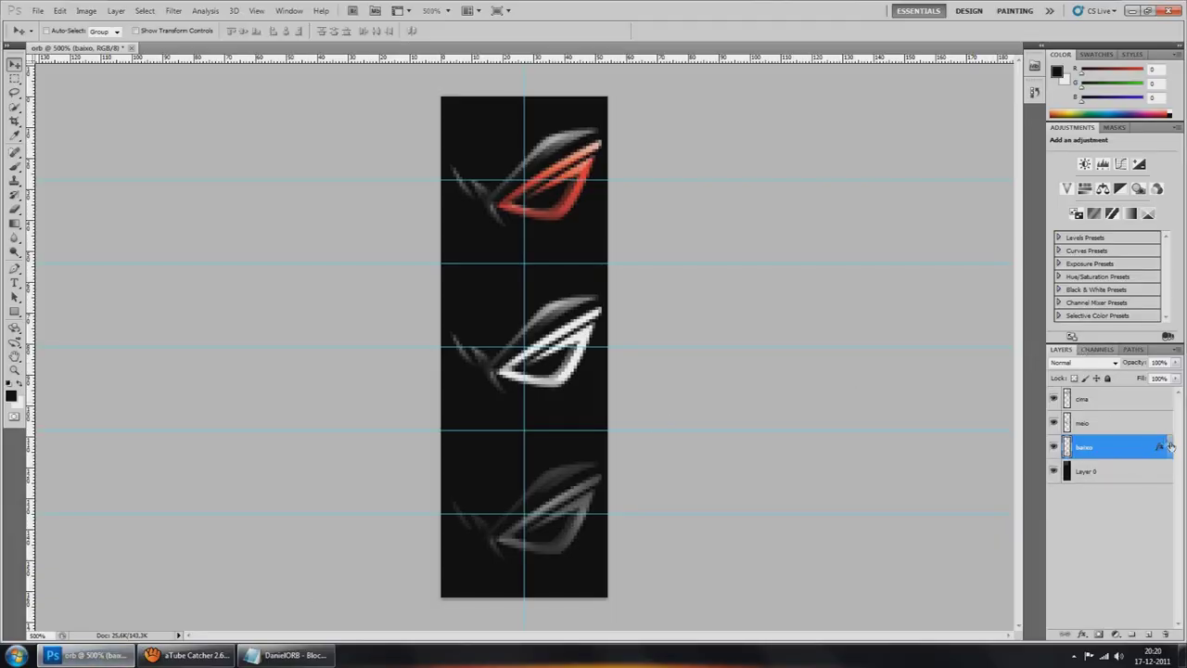
{"action": "left_click", "coordinate": [1097, 350]}
{"action": "left_click_drag", "start_coordinate": [1109, 399], "coordinate": [1148, 636]}
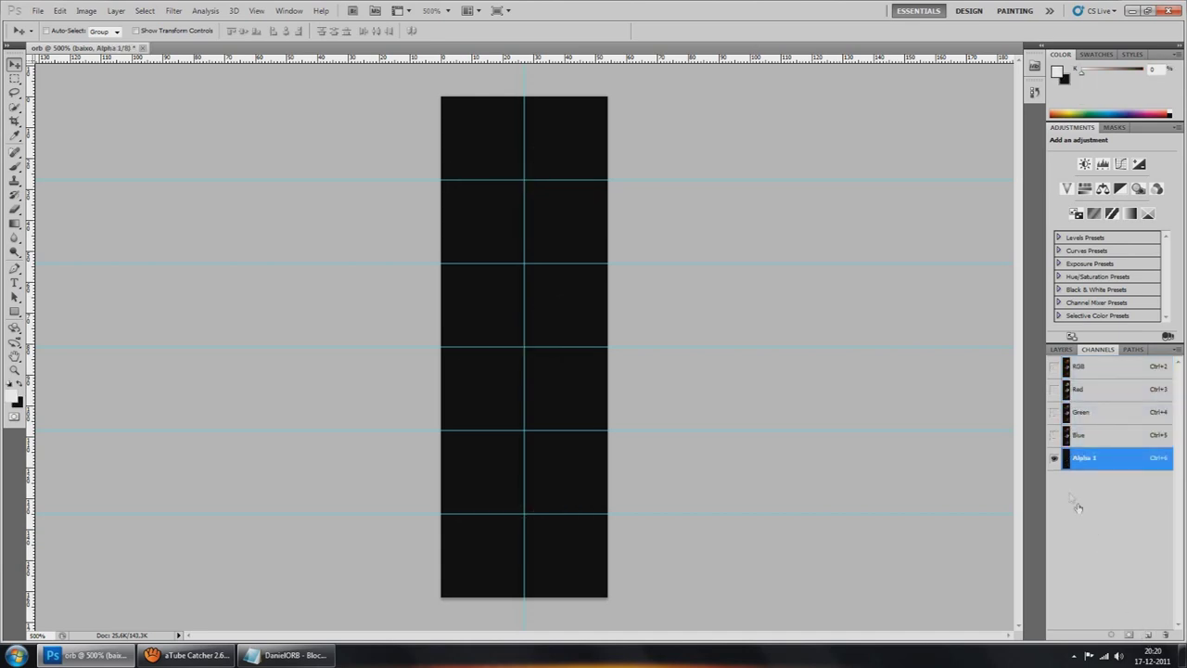
{"action": "left_click", "coordinate": [1055, 368]}
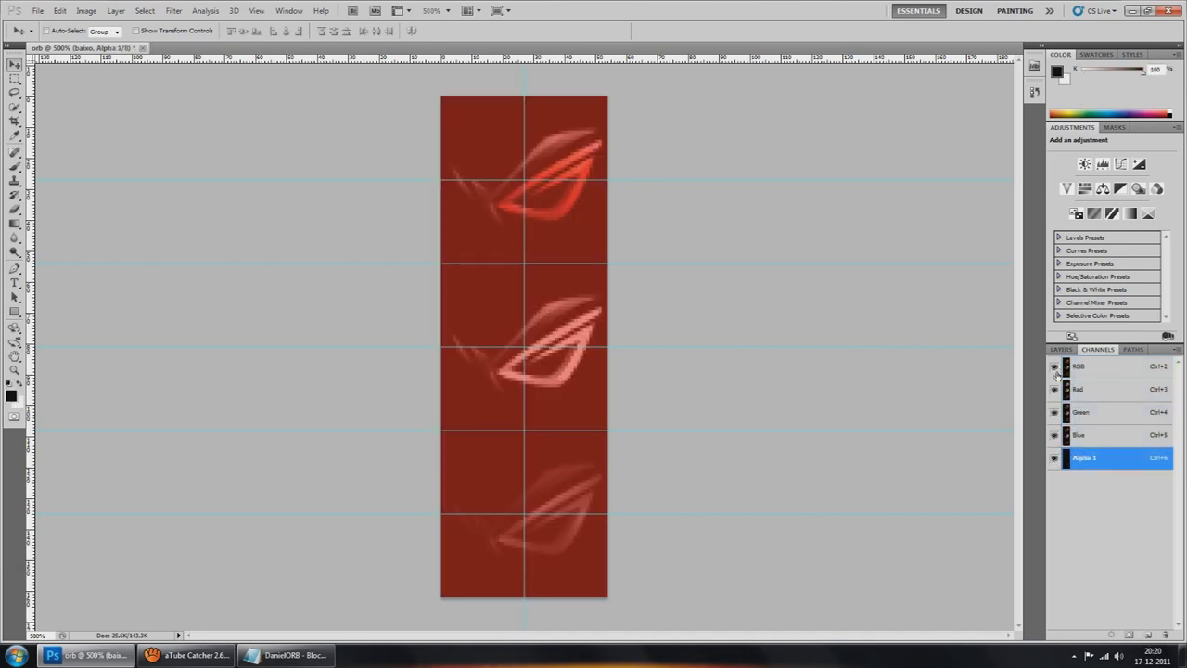
{"action": "left_click", "coordinate": [1054, 461]}
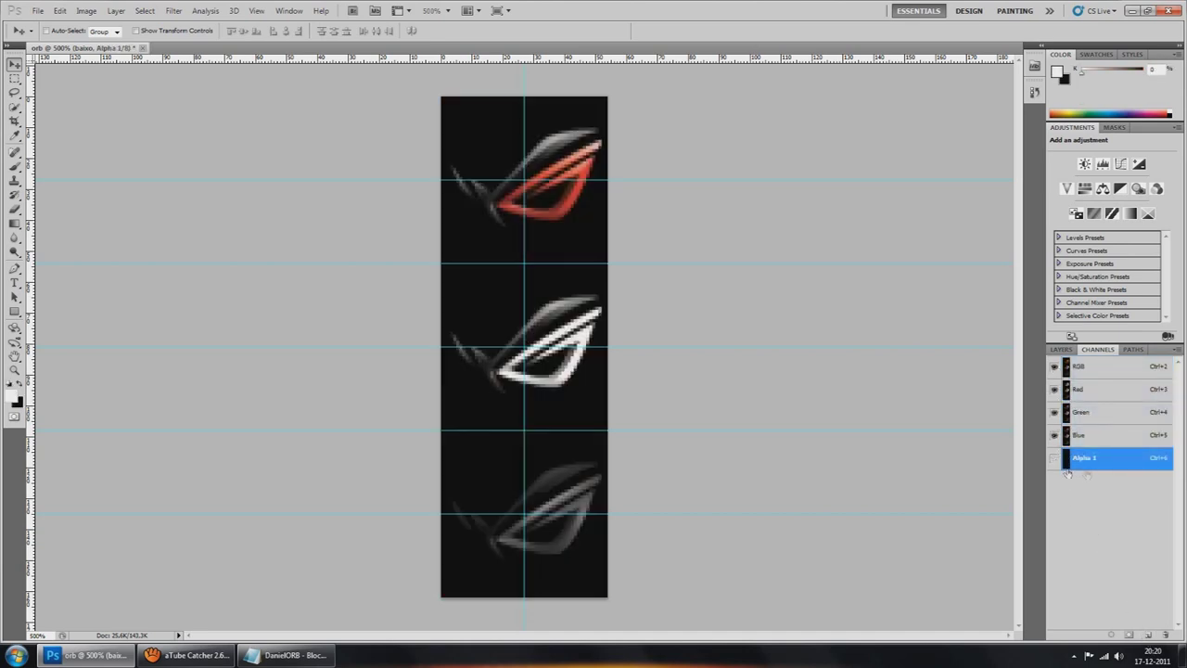
{"action": "left_click", "coordinate": [1062, 349]}
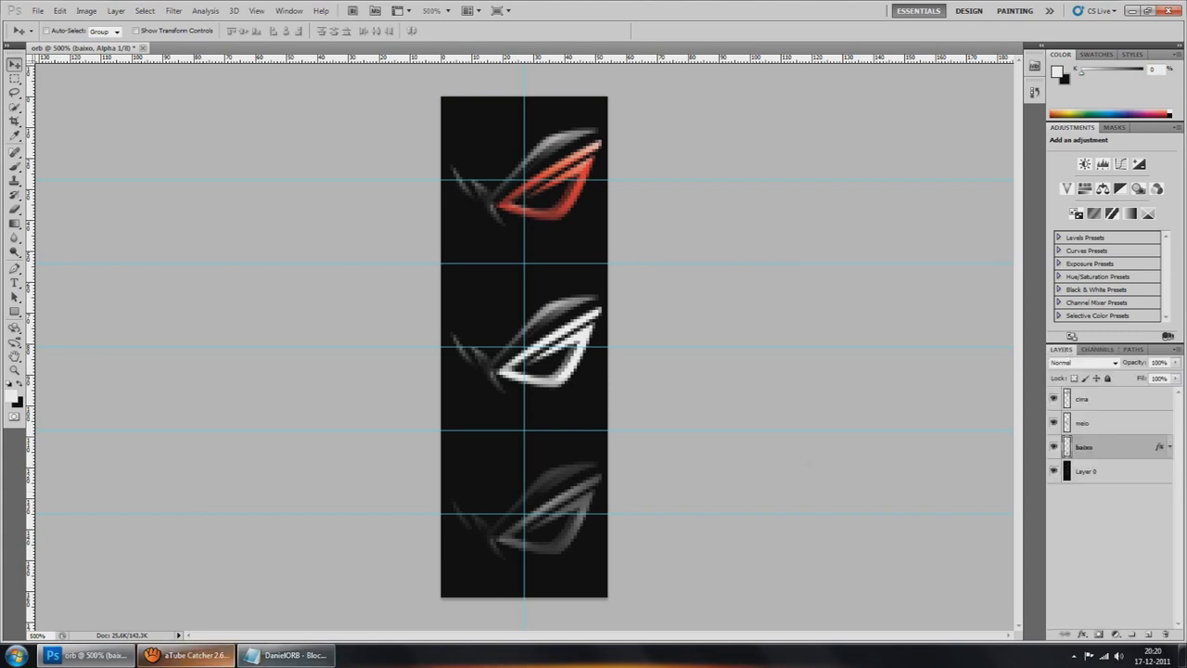
Highlight instruction 13 about merging the three images in the Notepad notes and return to Photoshop.
{"action": "left_click", "coordinate": [286, 655]}
{"action": "left_click_drag", "start_coordinate": [43, 569], "coordinate": [749, 579]}
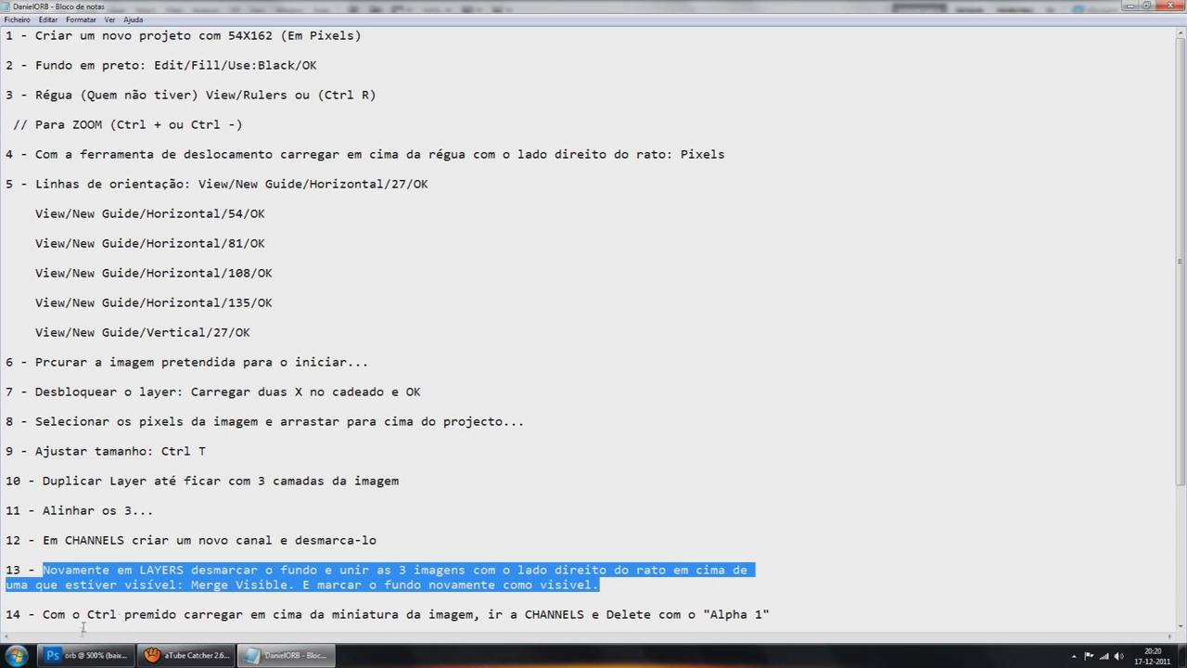
{"action": "left_click", "coordinate": [88, 654]}
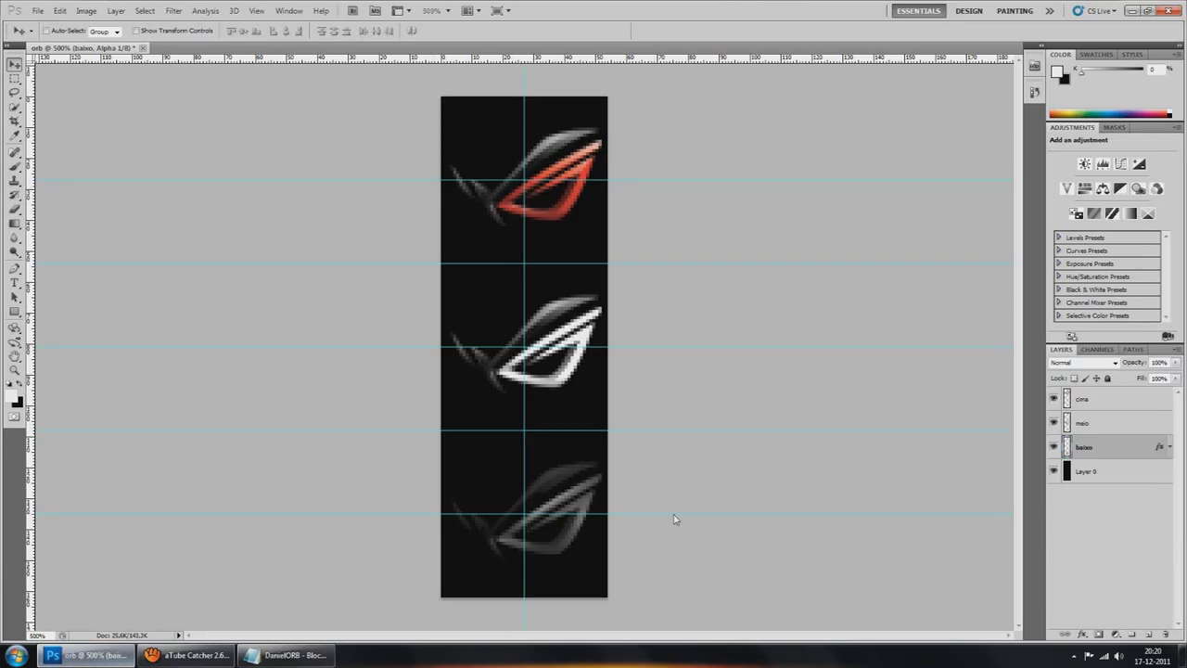
Merge the three visible logo layers into one with the black Layer 0 hidden, and make Layer 0 visible again.
{"action": "left_click", "coordinate": [1053, 472]}
{"action": "right_click", "coordinate": [1095, 450]}
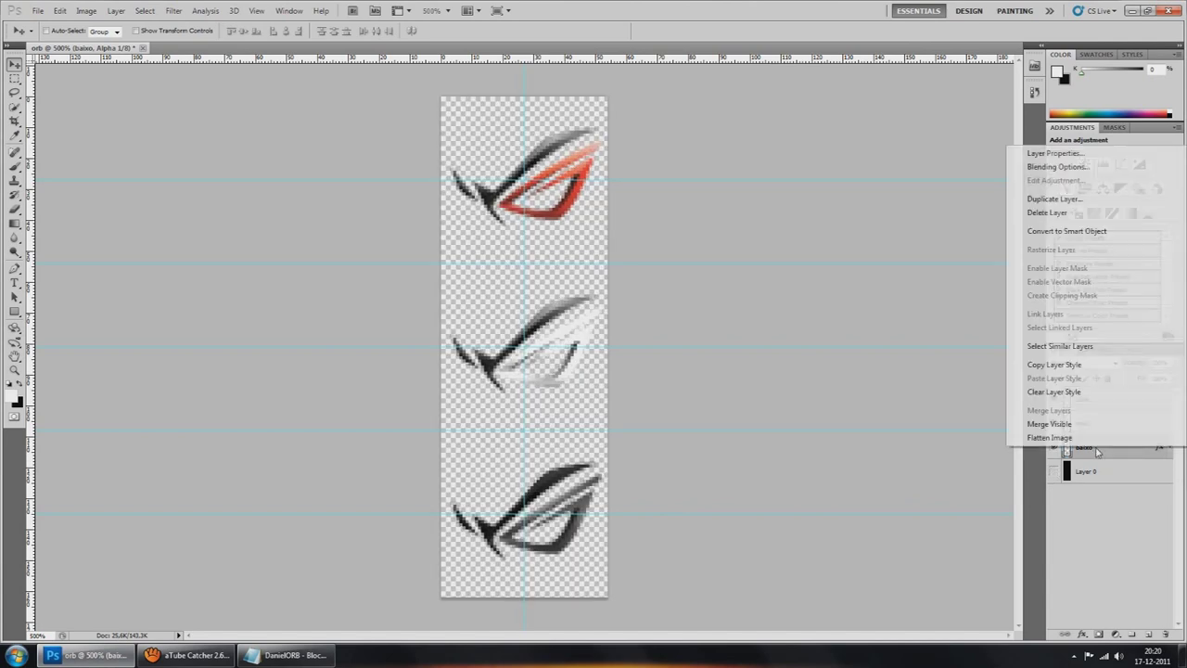
{"action": "left_click", "coordinate": [1088, 424]}
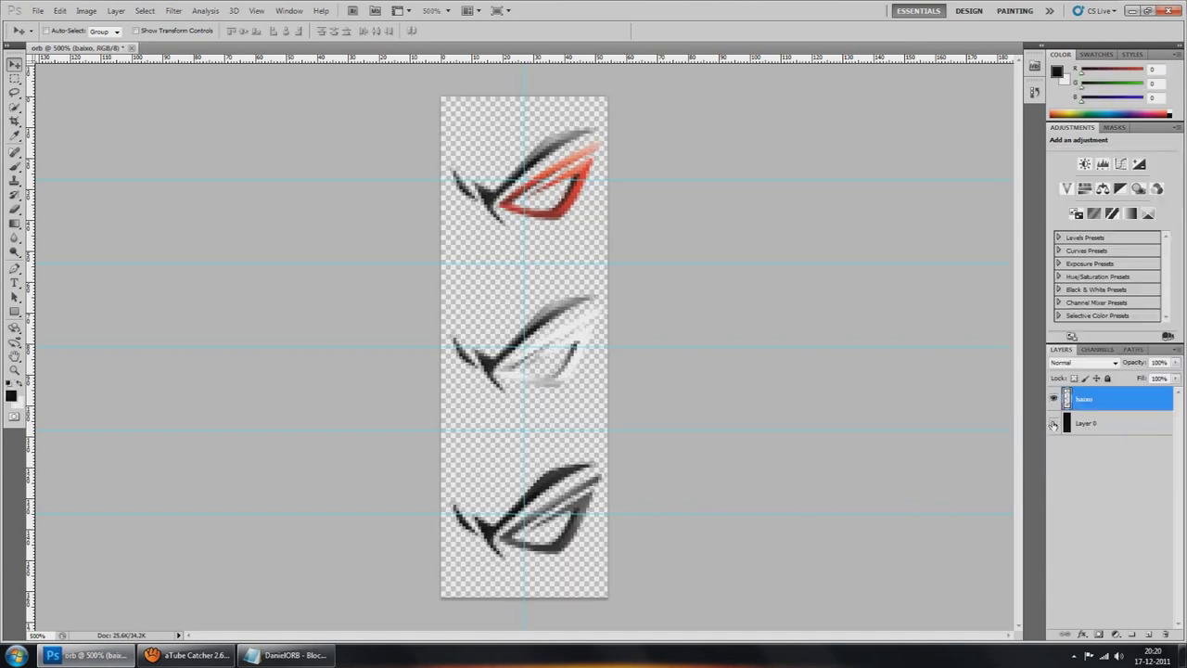
{"action": "left_click", "coordinate": [1053, 423]}
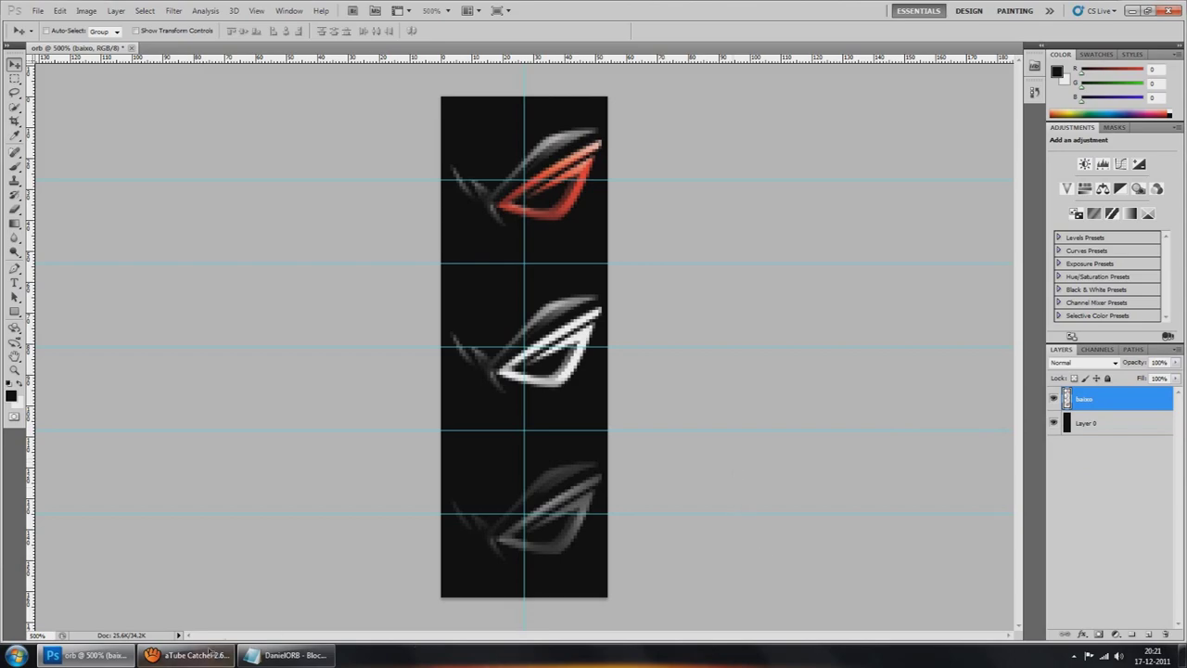
Highlight instruction 14 about deleting the logo selection in Alpha 1 in the Notepad notes and return to Photoshop.
{"action": "left_click", "coordinate": [288, 655]}
{"action": "scroll", "coordinate": [222, 482], "scroll_direction": "down", "scroll_amount": 3}
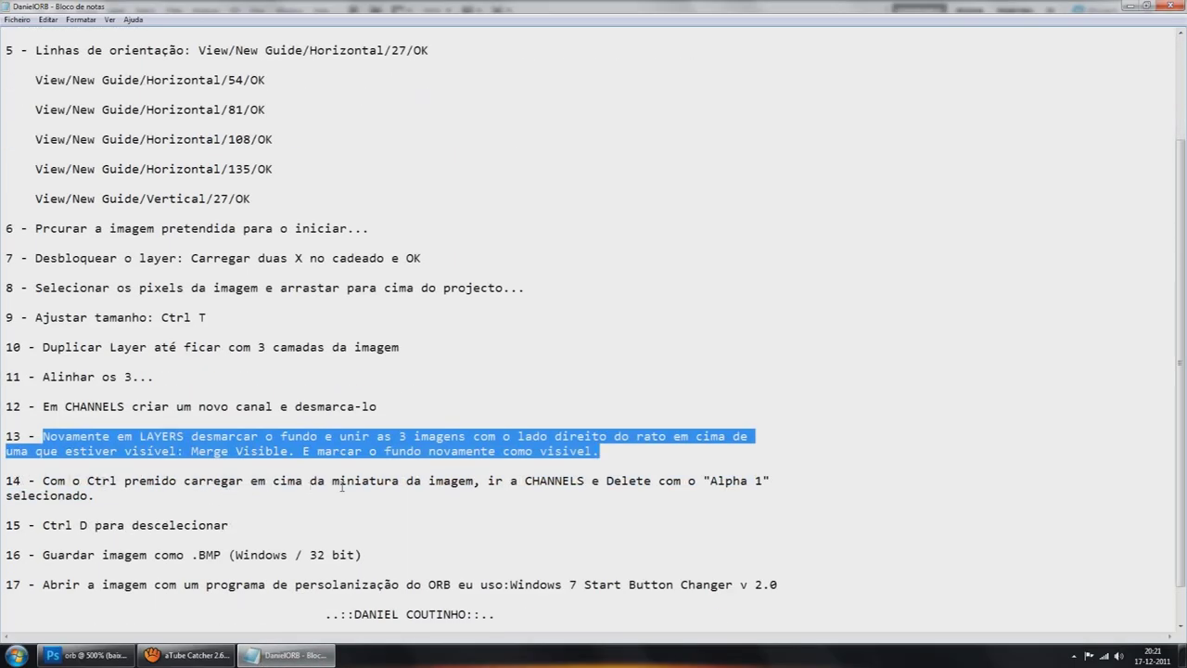
{"action": "left_click_drag", "start_coordinate": [43, 480], "coordinate": [597, 494]}
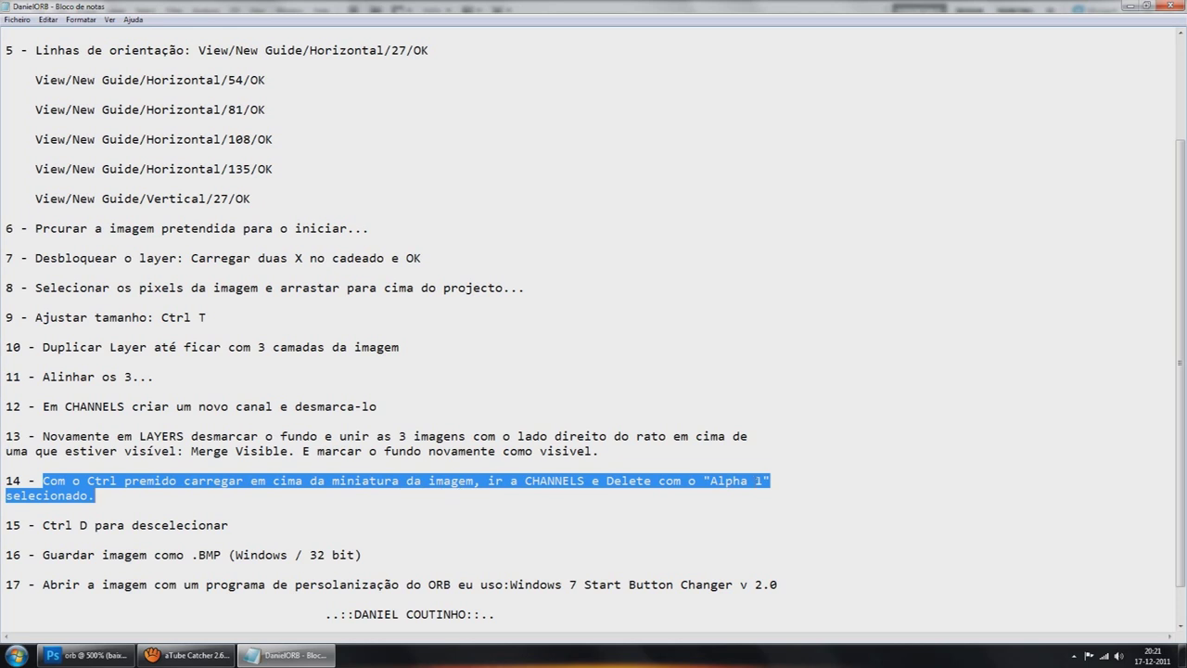
{"action": "left_click", "coordinate": [88, 654]}
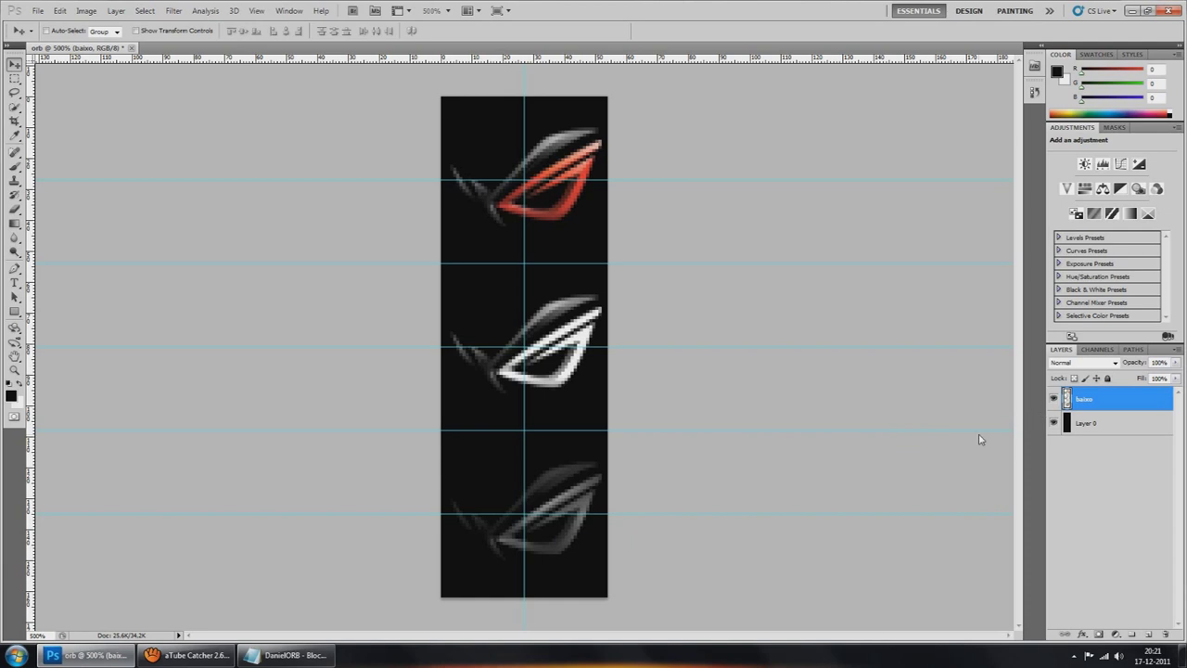
Load the merged logo layer's outline as a selection, delete its area in the Alpha 1 channel, and show the RGB channels.
{"action": "left_click", "coordinate": [1067, 399], "text": "ctrl"}
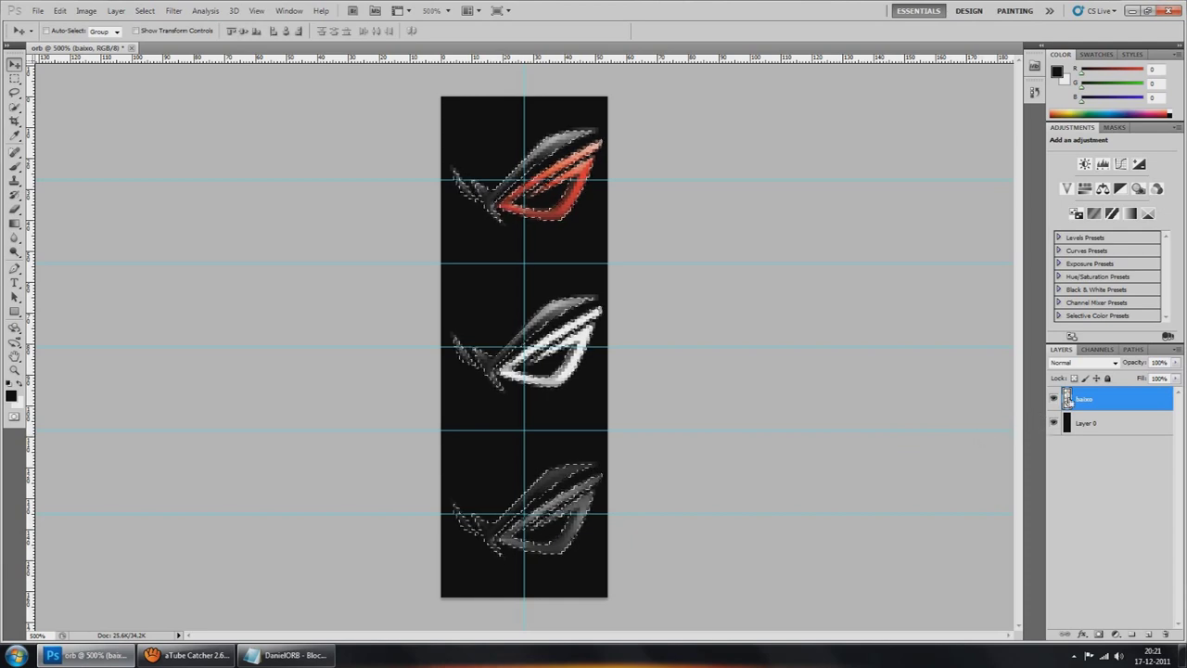
{"action": "left_click", "coordinate": [1097, 350]}
{"action": "left_click", "coordinate": [1083, 457]}
{"action": "left_click", "coordinate": [1055, 366]}
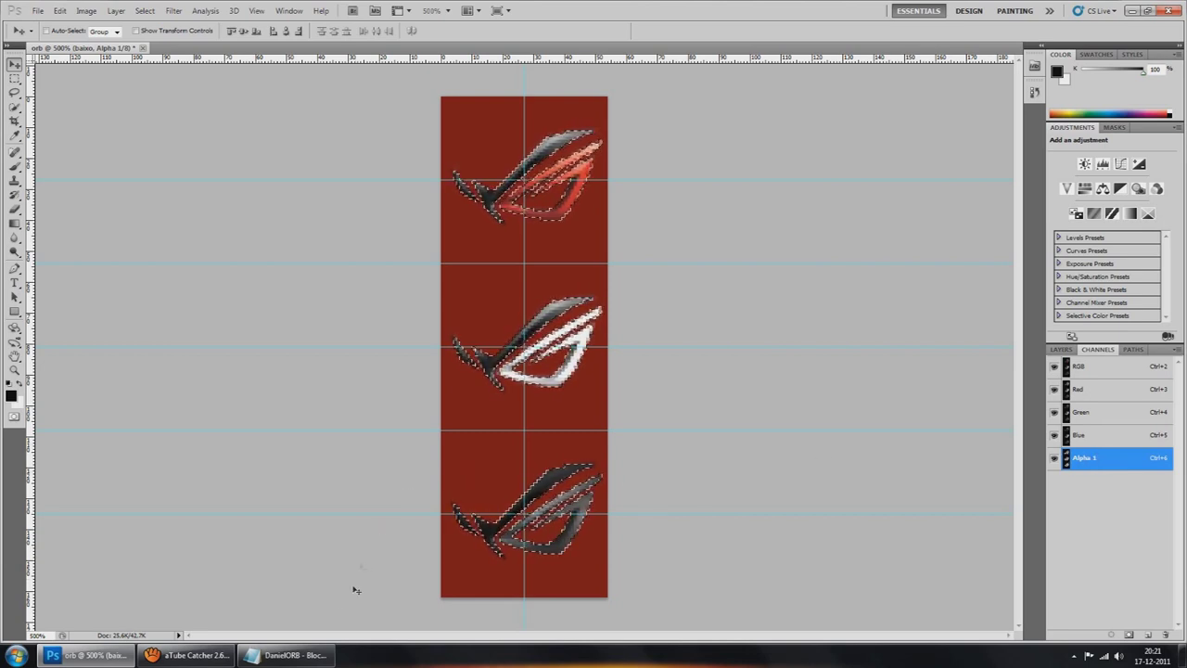
Highlight the "Alpha 1", "selecionado." and "Delete" parts of instruction 14 in the Notepad notes.
{"action": "left_click", "coordinate": [294, 655]}
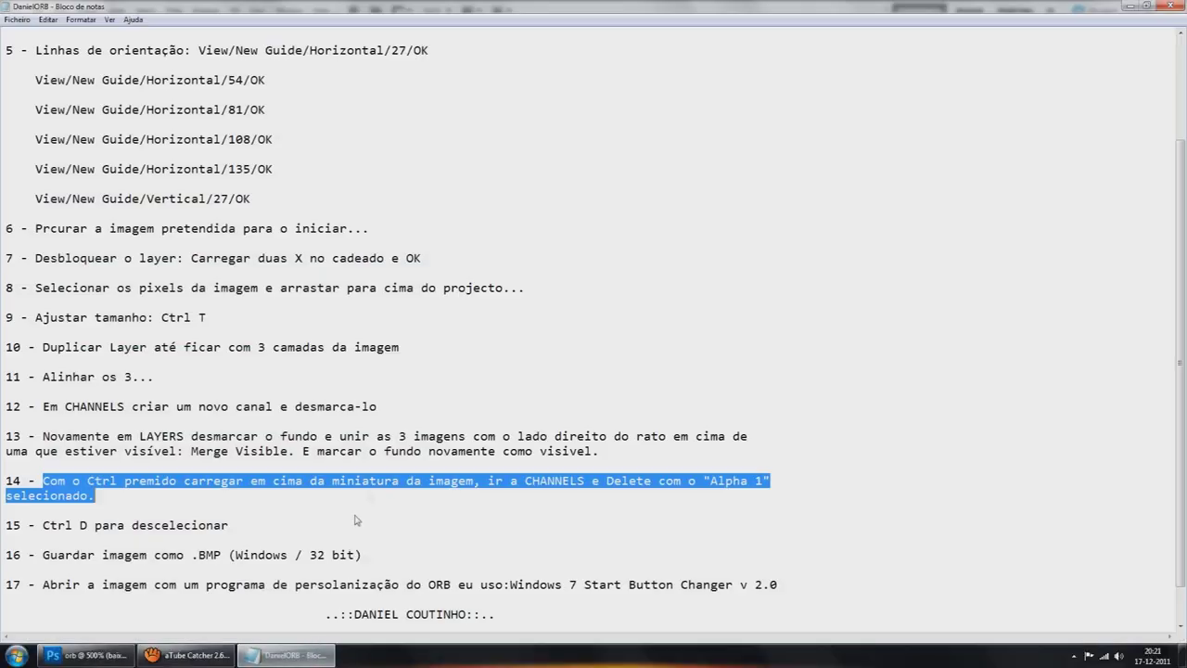
{"action": "left_click", "coordinate": [691, 480]}
{"action": "left_click_drag", "start_coordinate": [702, 480], "coordinate": [770, 480]}
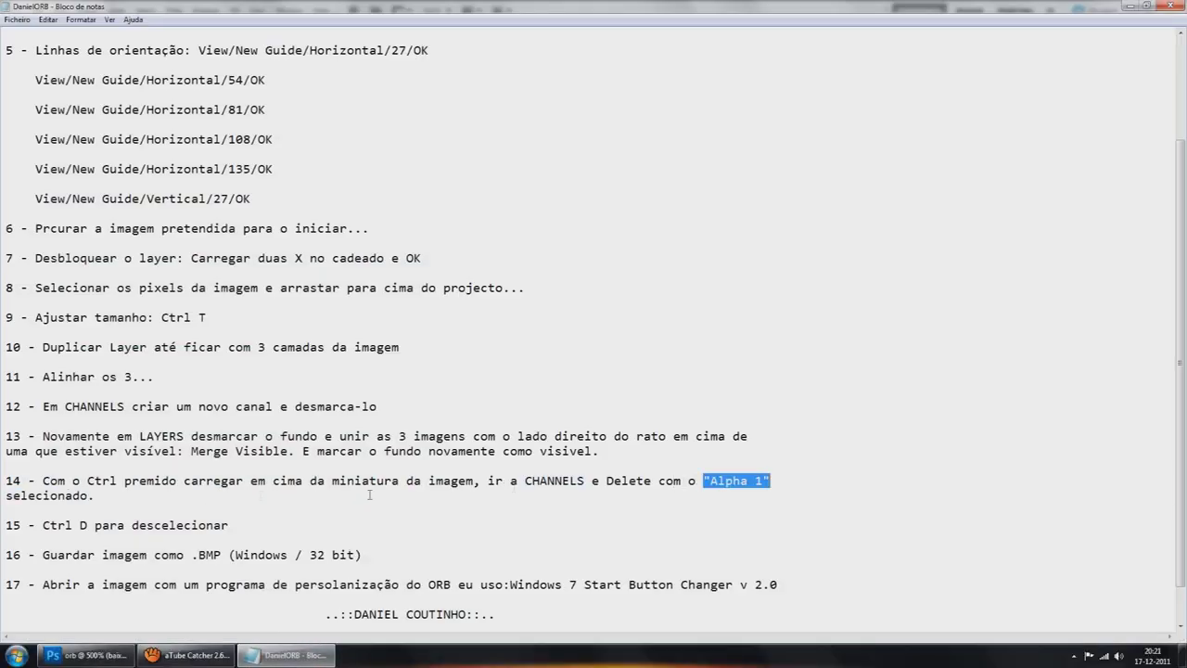
{"action": "left_click_drag", "start_coordinate": [102, 495], "coordinate": [6, 493]}
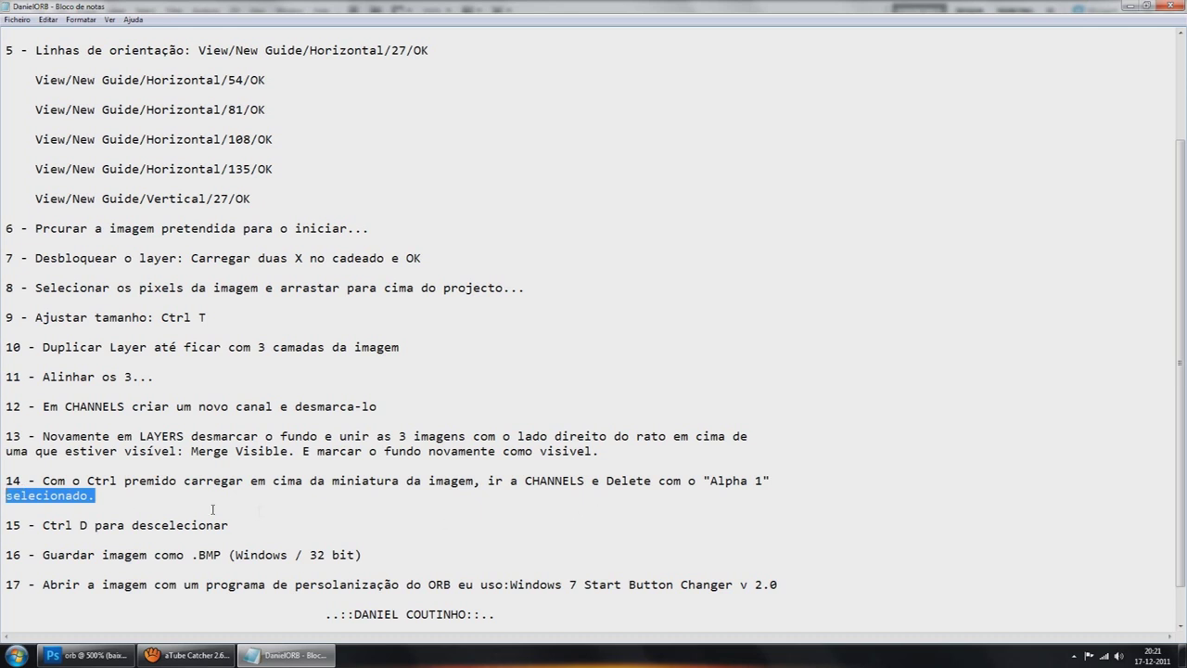
{"action": "left_click_drag", "start_coordinate": [608, 480], "coordinate": [652, 480]}
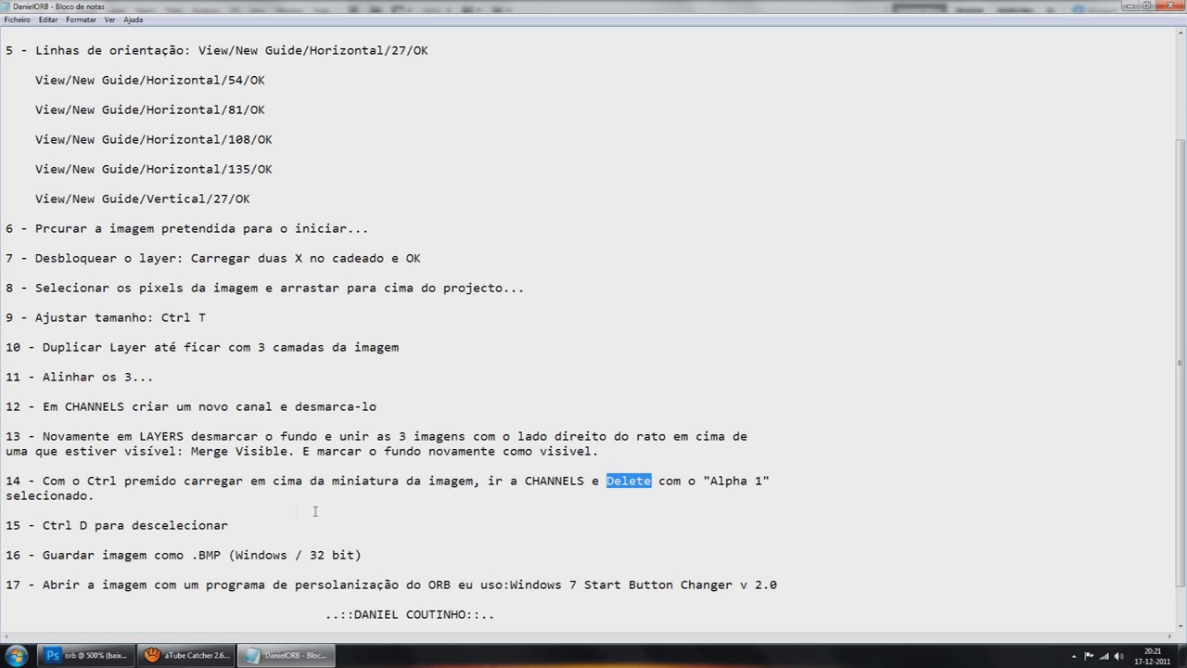
Highlight instruction 15's shortcut in the notes, switch to Photoshop, and deselect the logo outlines.
{"action": "left_click_drag", "start_coordinate": [231, 525], "coordinate": [89, 525]}
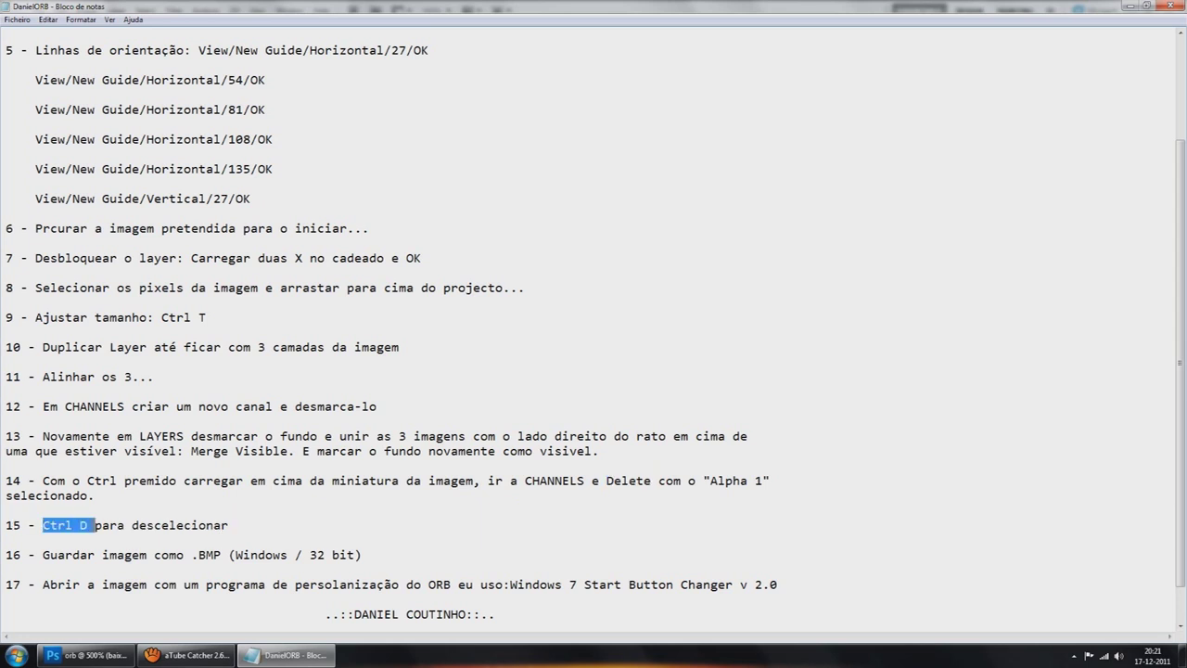
{"action": "left_click", "coordinate": [88, 654]}
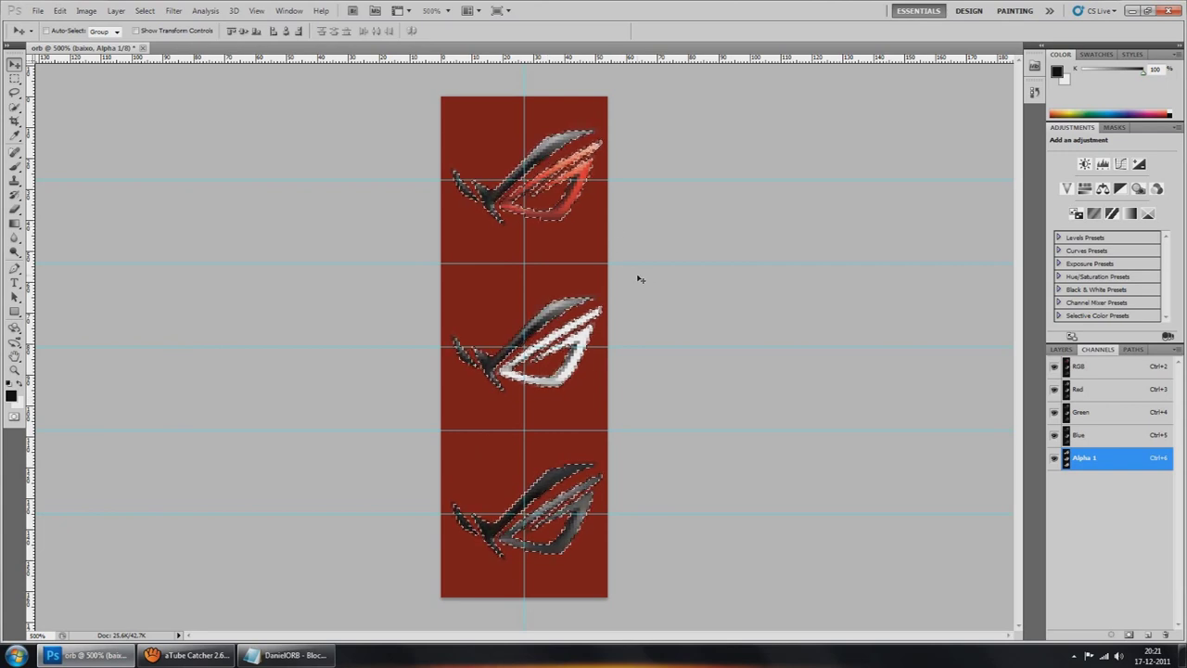
{"action": "key", "text": "ctrl+d"}
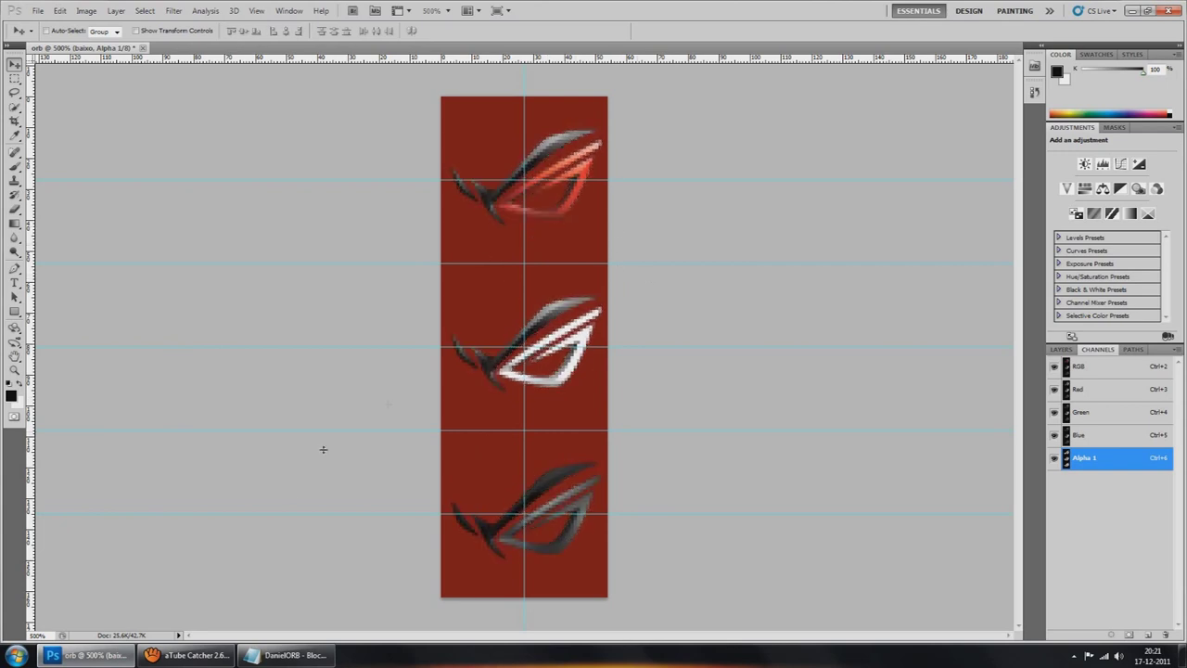
Highlight instruction 16 about saving as a Windows 32-bit BMP in the Notepad notes and return to Photoshop.
{"action": "left_click", "coordinate": [283, 655]}
{"action": "left_click_drag", "start_coordinate": [43, 554], "coordinate": [368, 557]}
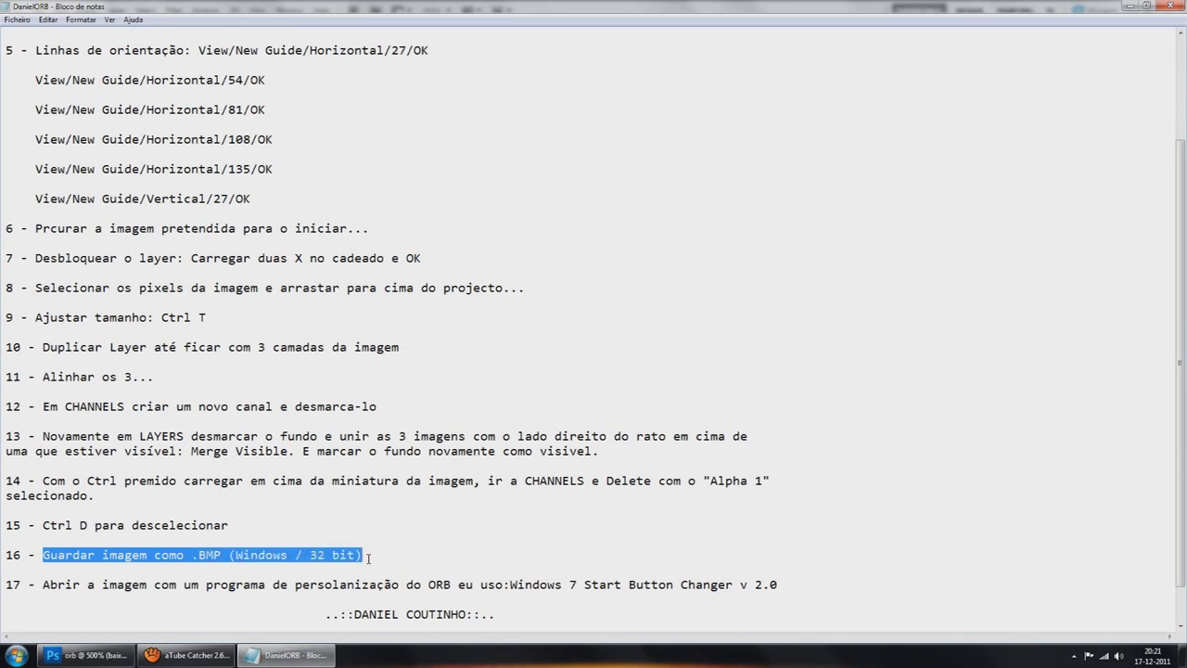
{"action": "left_click", "coordinate": [88, 654]}
Save the orb image to the desktop as a 32-bit Windows BMP named with the author's name plus ORB.
{"action": "left_click", "coordinate": [38, 11]}
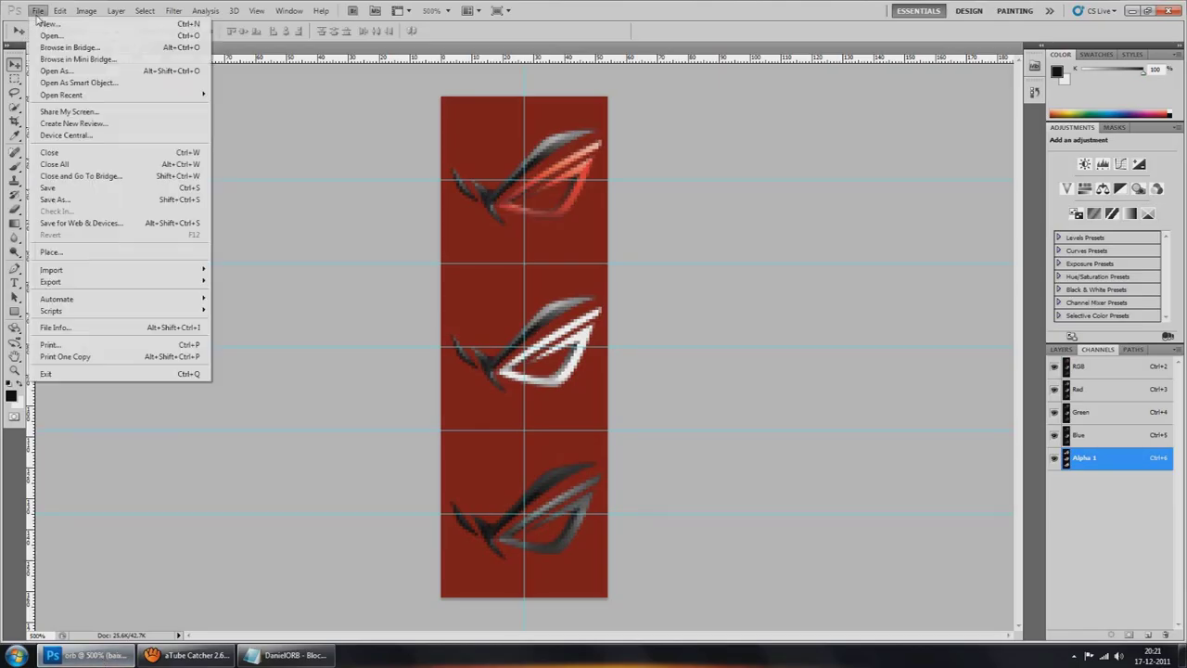
{"action": "left_click", "coordinate": [98, 199]}
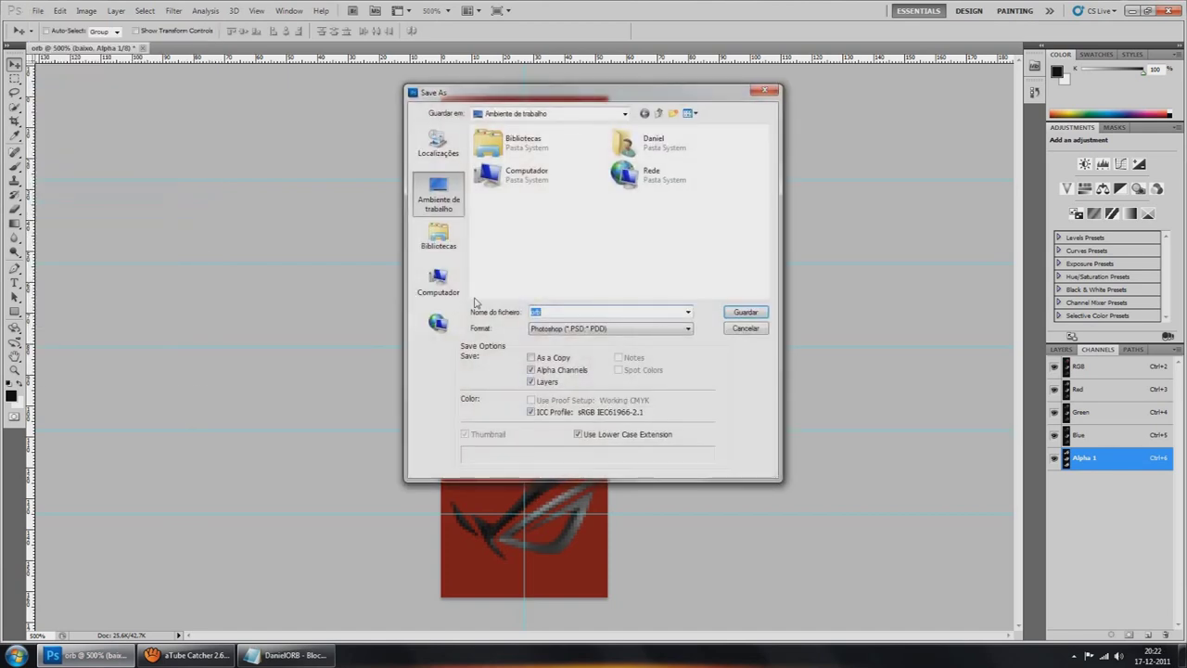
{"action": "type", "text": "da"}
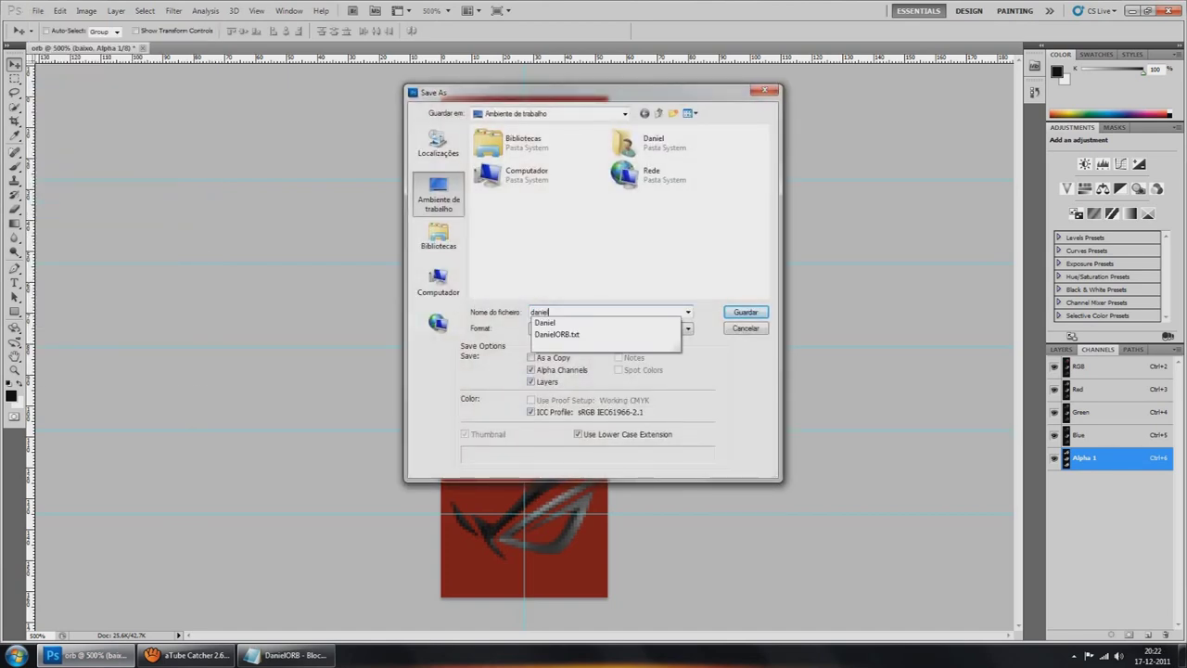
{"action": "type", "text": "nielcoutinhoORB"}
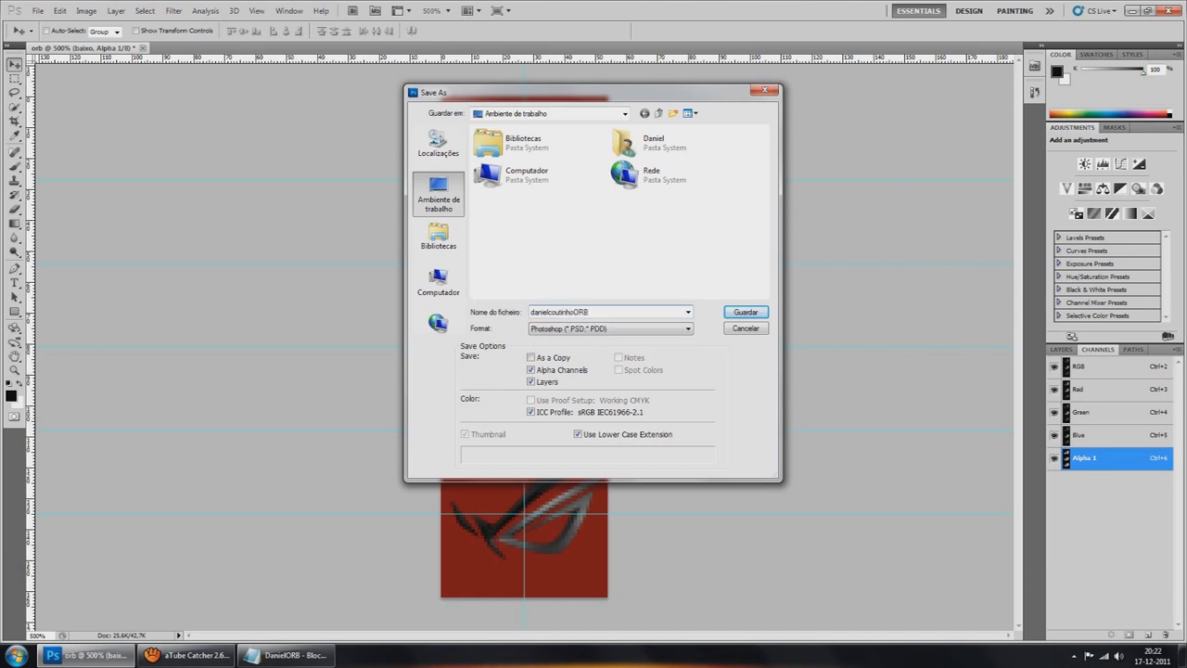
{"action": "left_click", "coordinate": [538, 329]}
{"action": "left_click", "coordinate": [553, 349]}
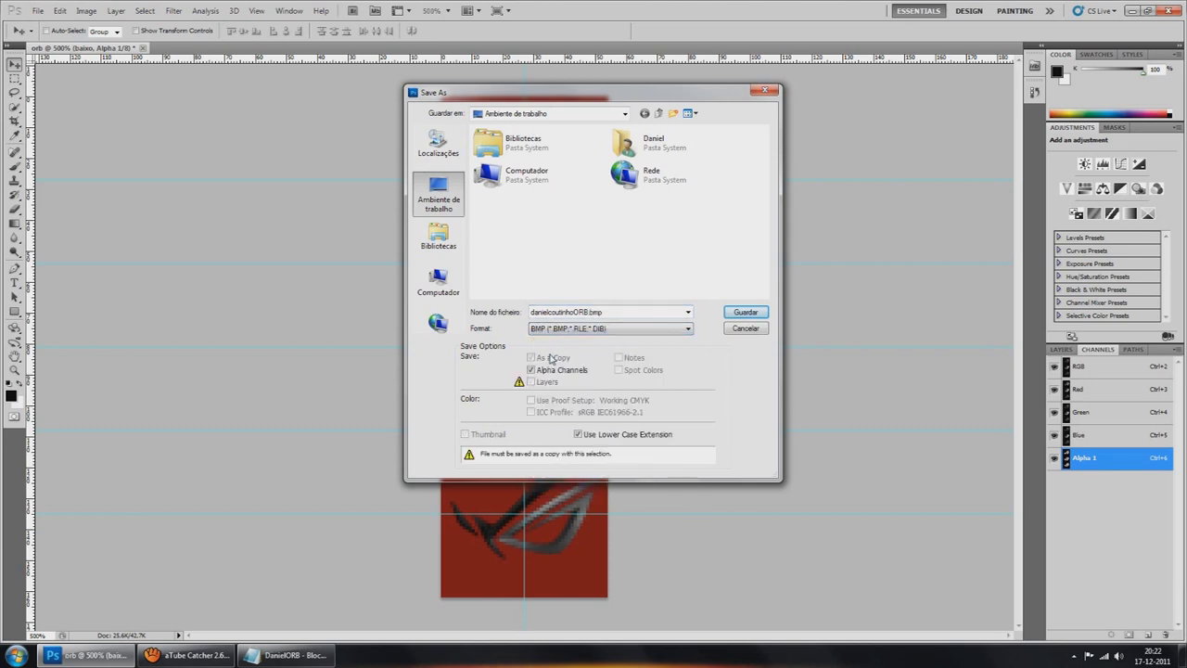
{"action": "left_click", "coordinate": [733, 315]}
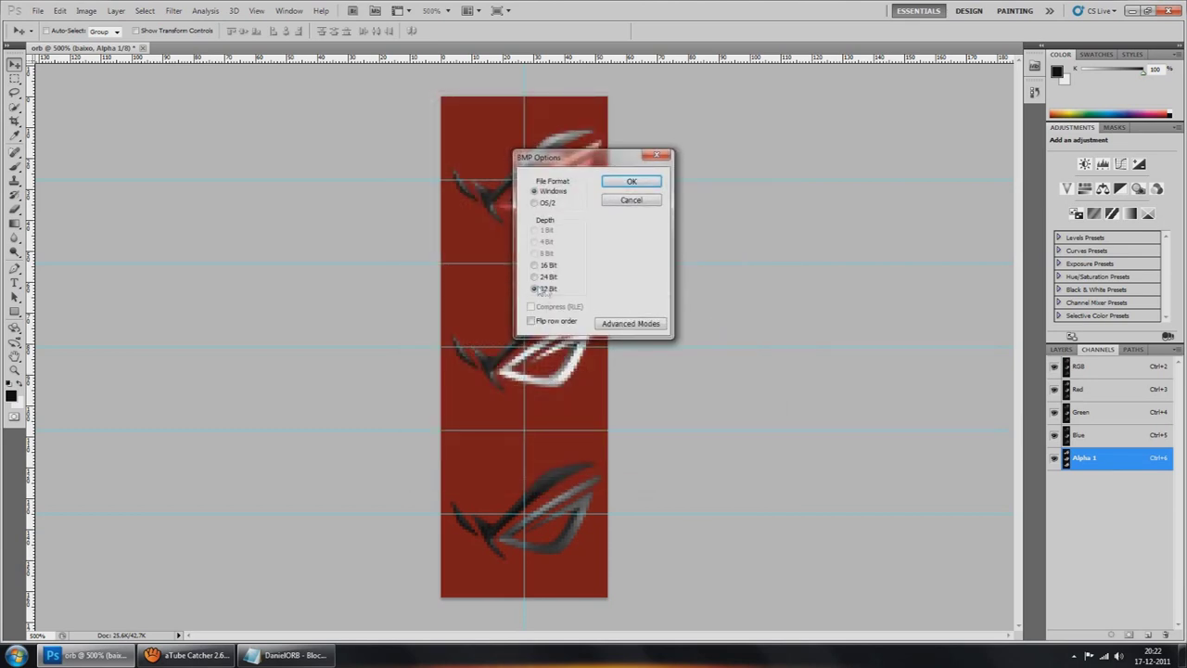
{"action": "left_click", "coordinate": [633, 185]}
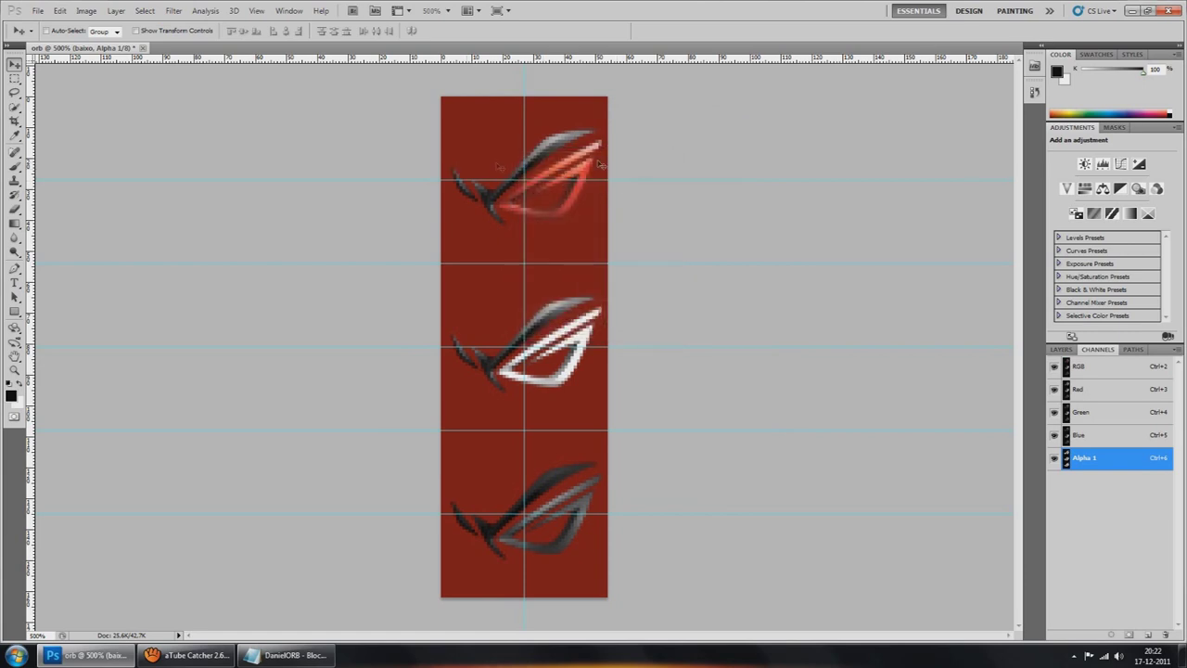
Highlight instruction 17 and the program name Windows 7 Start Button Changer v 2.0 in the Notepad notes, and return to the desktop.
{"action": "left_click", "coordinate": [1132, 10]}
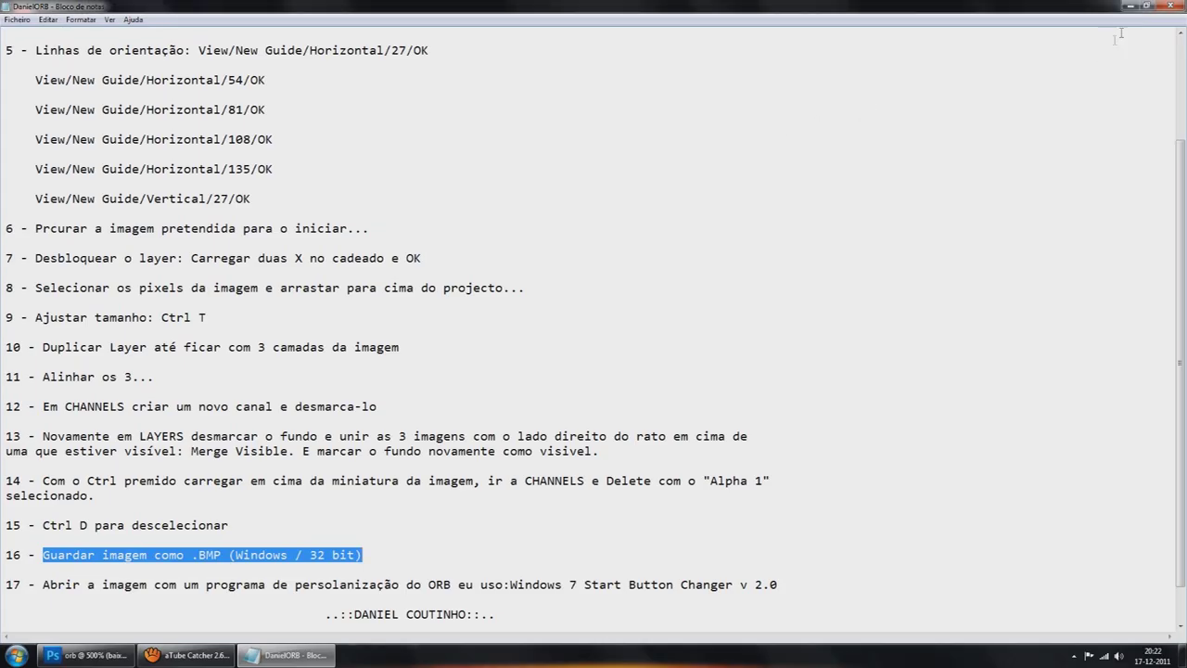
{"action": "left_click_drag", "start_coordinate": [42, 584], "coordinate": [733, 598]}
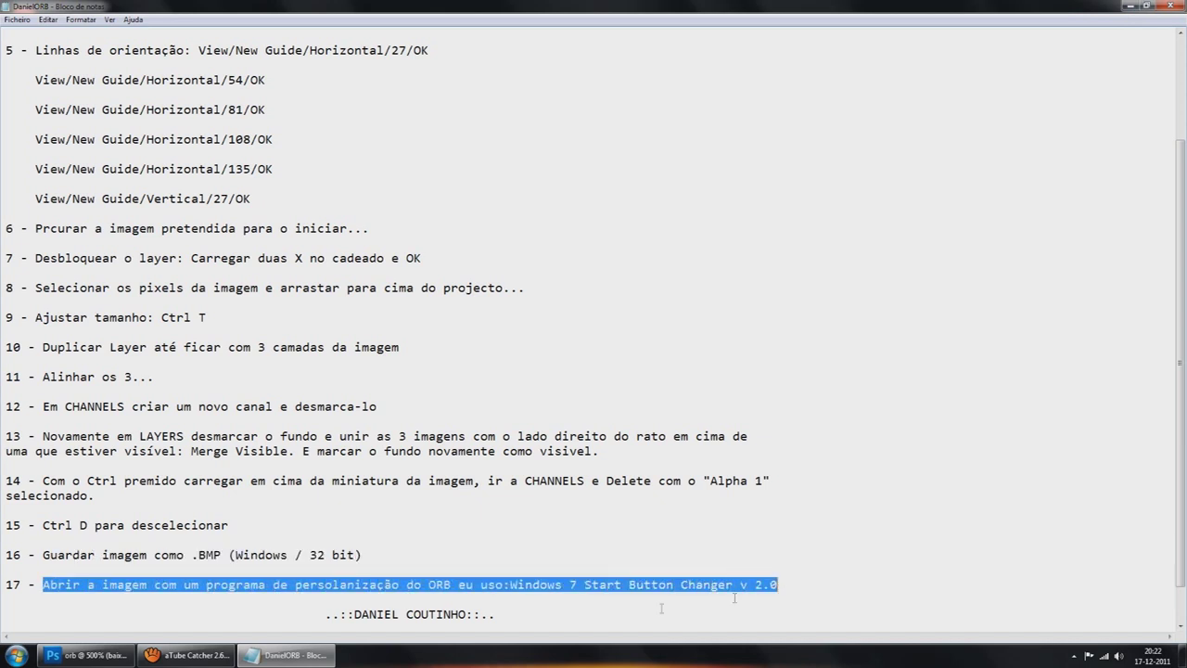
{"action": "left_click", "coordinate": [521, 585]}
{"action": "left_click_drag", "start_coordinate": [511, 584], "coordinate": [789, 584]}
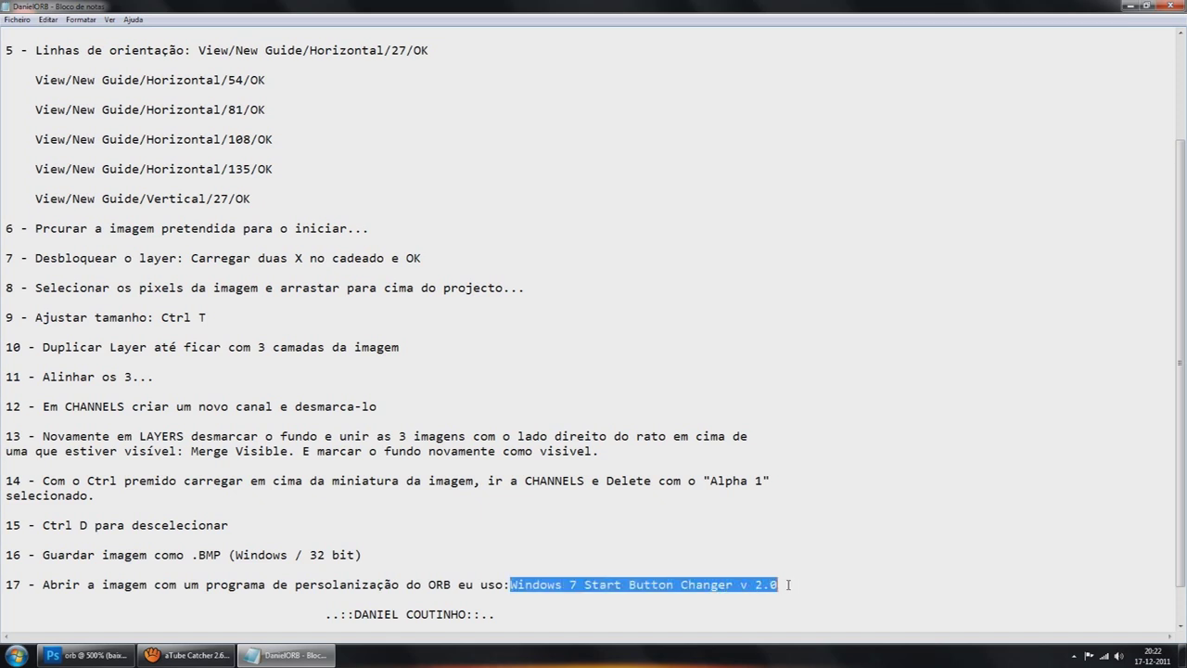
{"action": "left_click", "coordinate": [1147, 6]}
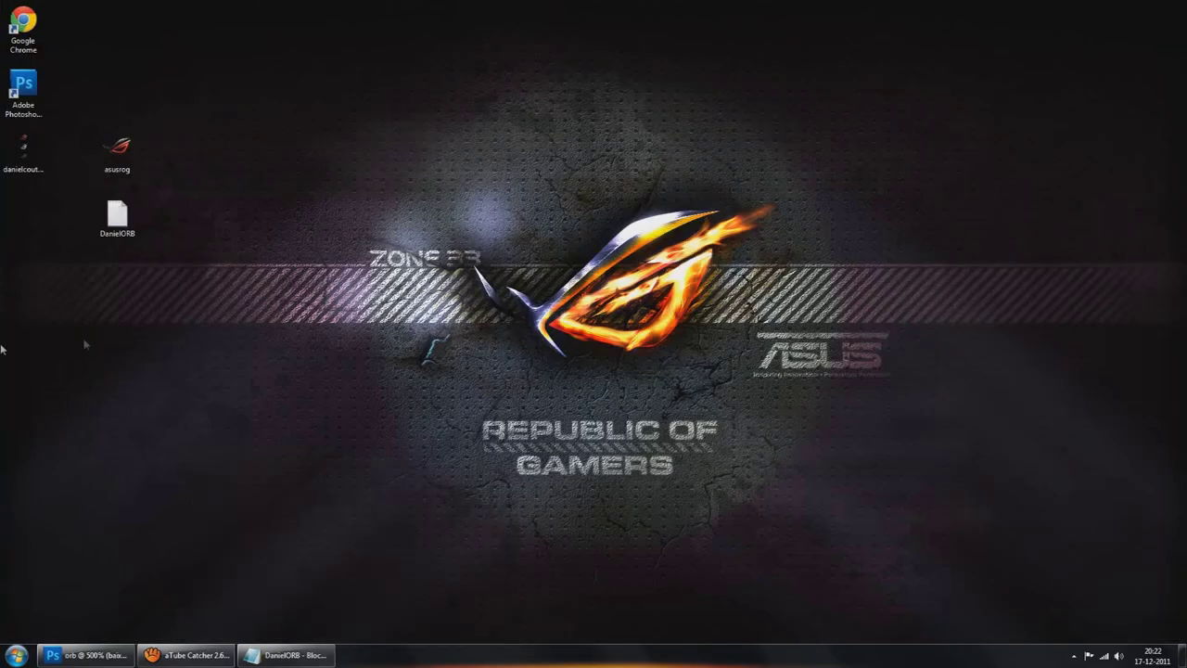
Set the saved orb BMP beside the other desktop files, view it in Windows Photo Viewer, and close the viewer.
{"action": "left_click_drag", "start_coordinate": [23, 153], "coordinate": [214, 160]}
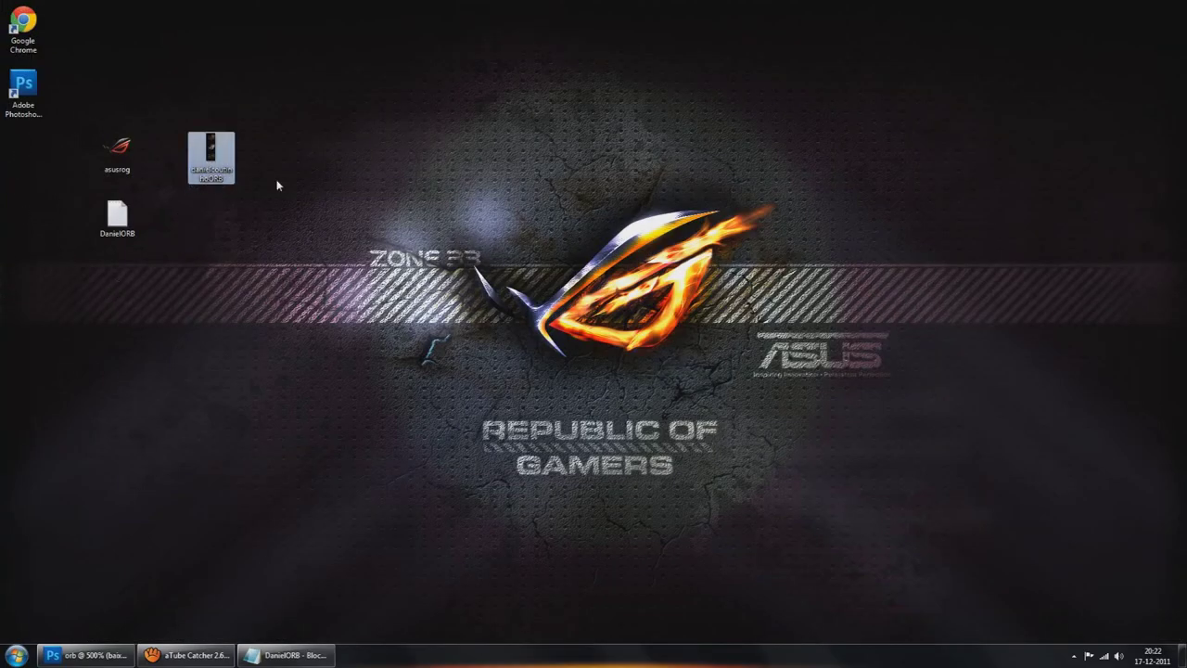
{"action": "right_click", "coordinate": [206, 156]}
{"action": "mouse_move", "coordinate": [262, 237]}
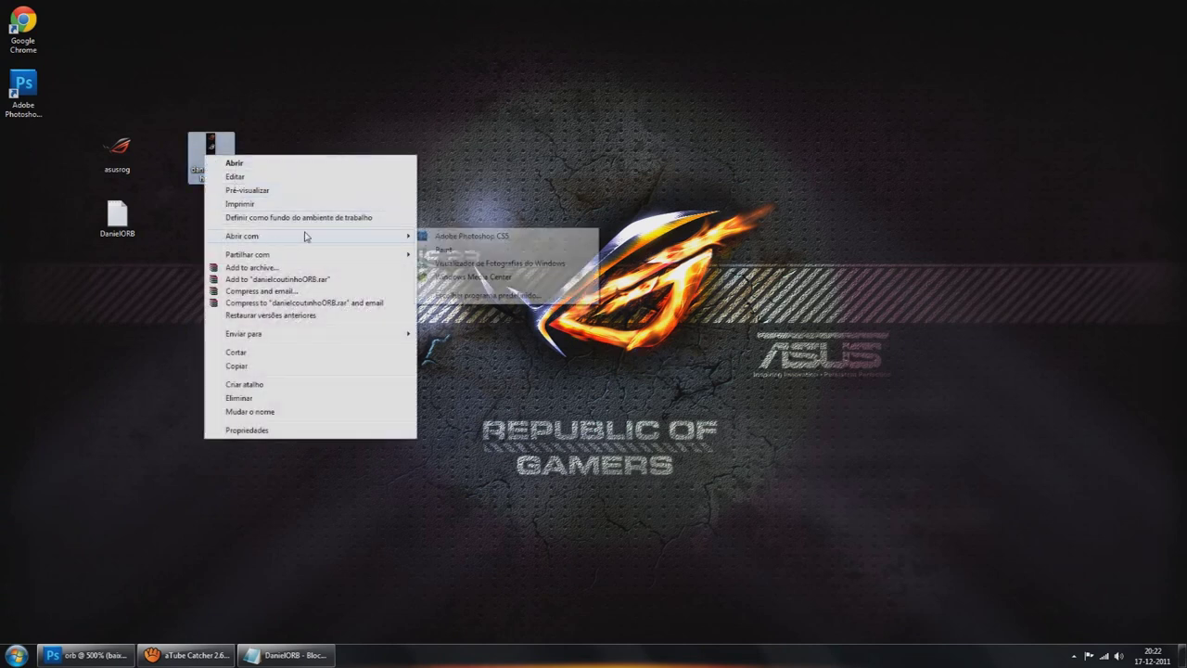
{"action": "left_click", "coordinate": [463, 263]}
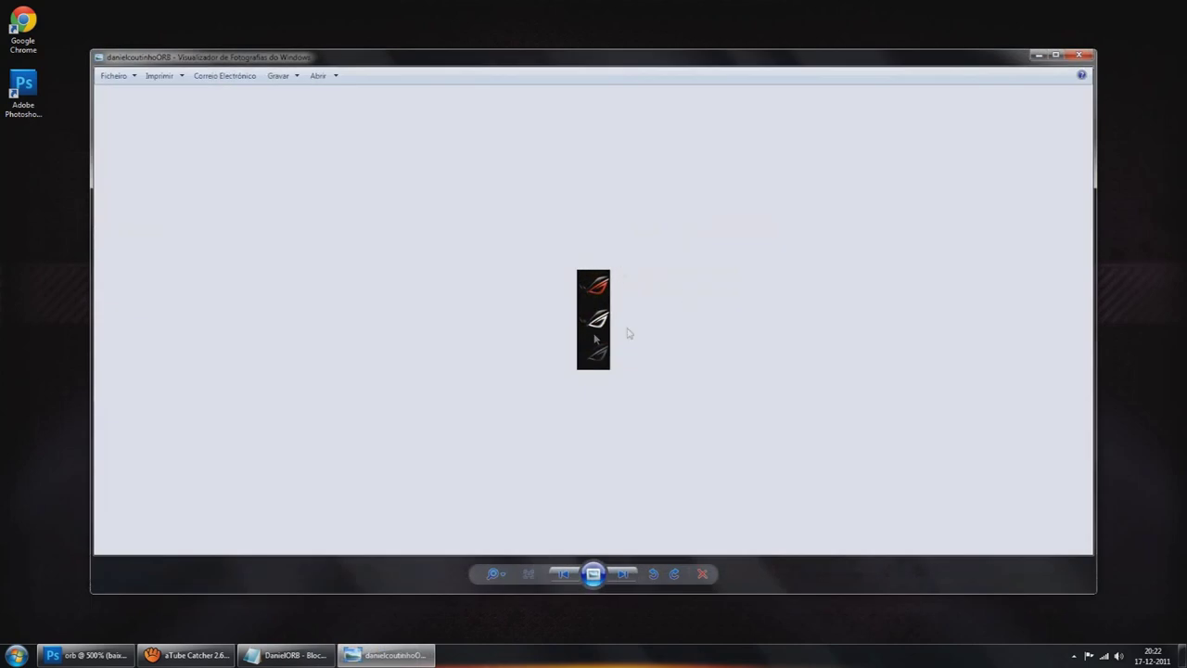
{"action": "left_click", "coordinate": [1080, 55]}
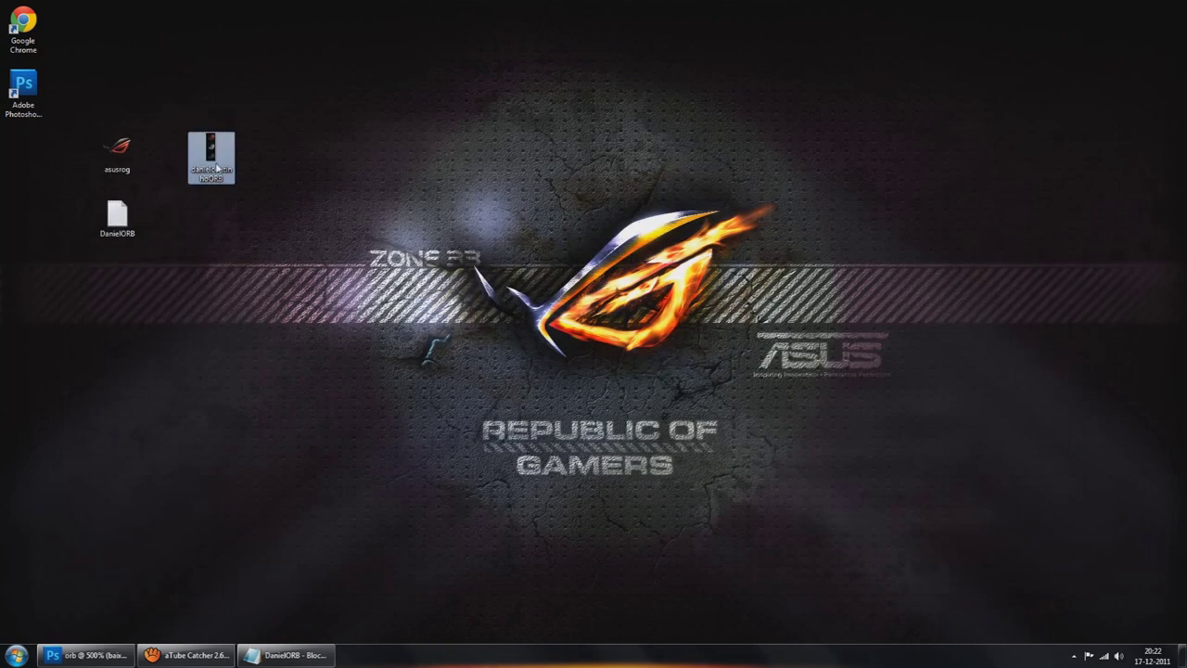
Copy the orb BMP from the desktop into the Butoons folder of Windows 7 Start Button Changer on drive C.
{"action": "key", "text": "super"}
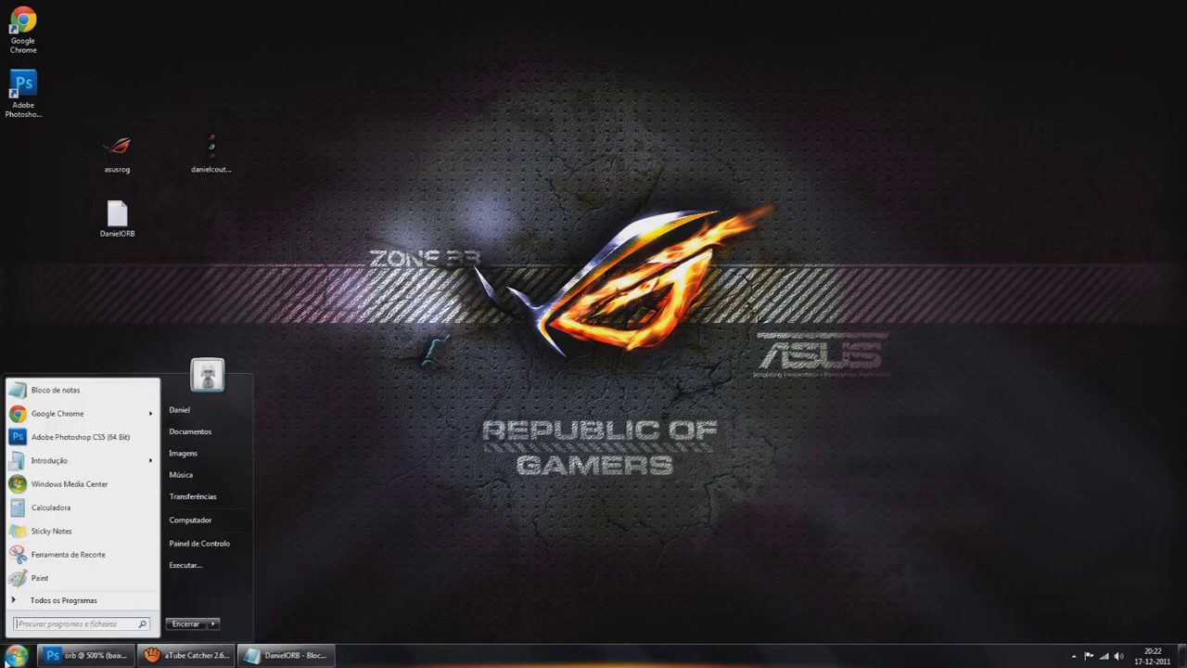
{"action": "left_click", "coordinate": [199, 500]}
{"action": "double_click", "coordinate": [343, 125]}
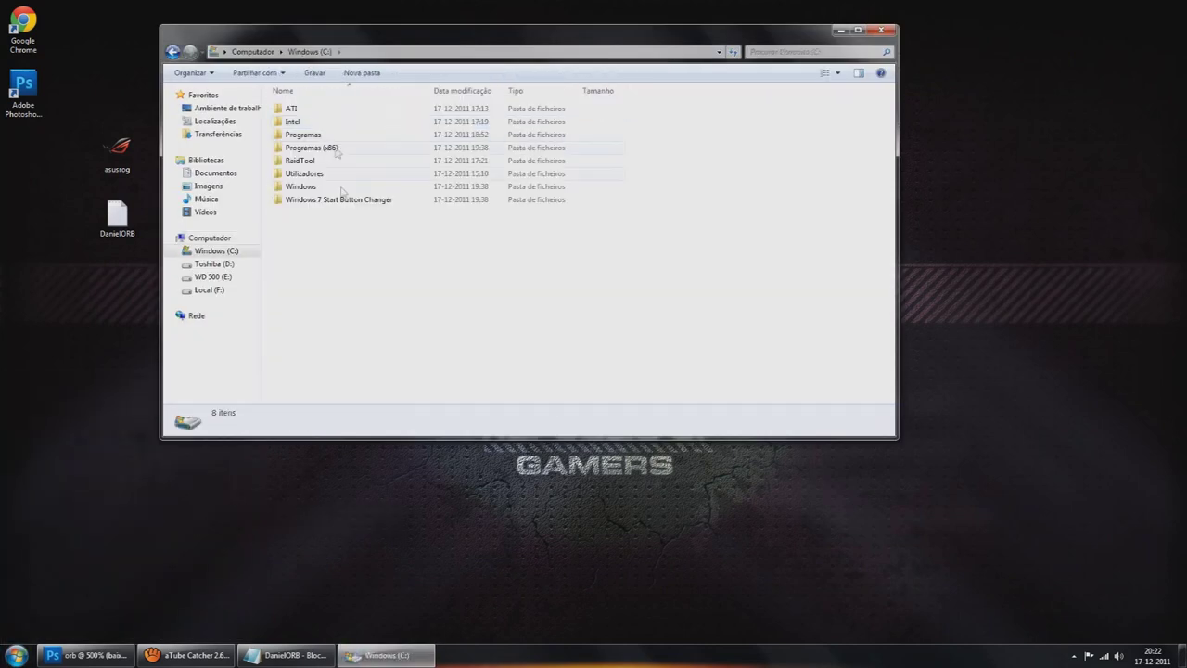
{"action": "double_click", "coordinate": [335, 199]}
{"action": "double_click", "coordinate": [320, 109]}
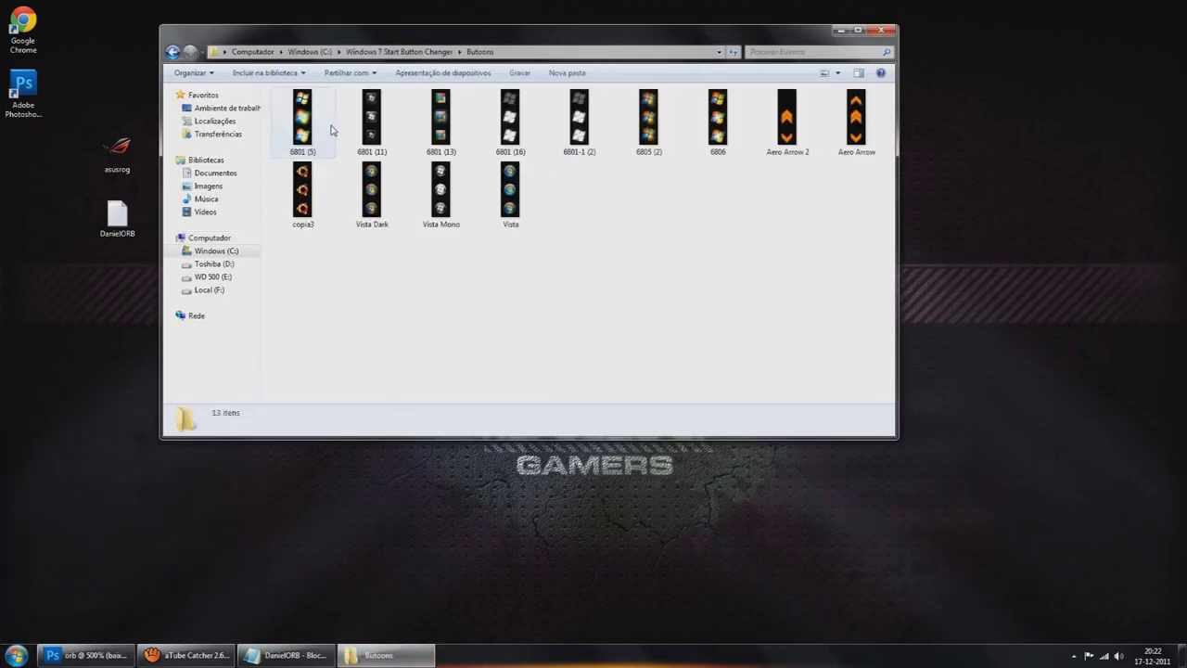
{"action": "key", "text": "ctrl+v"}
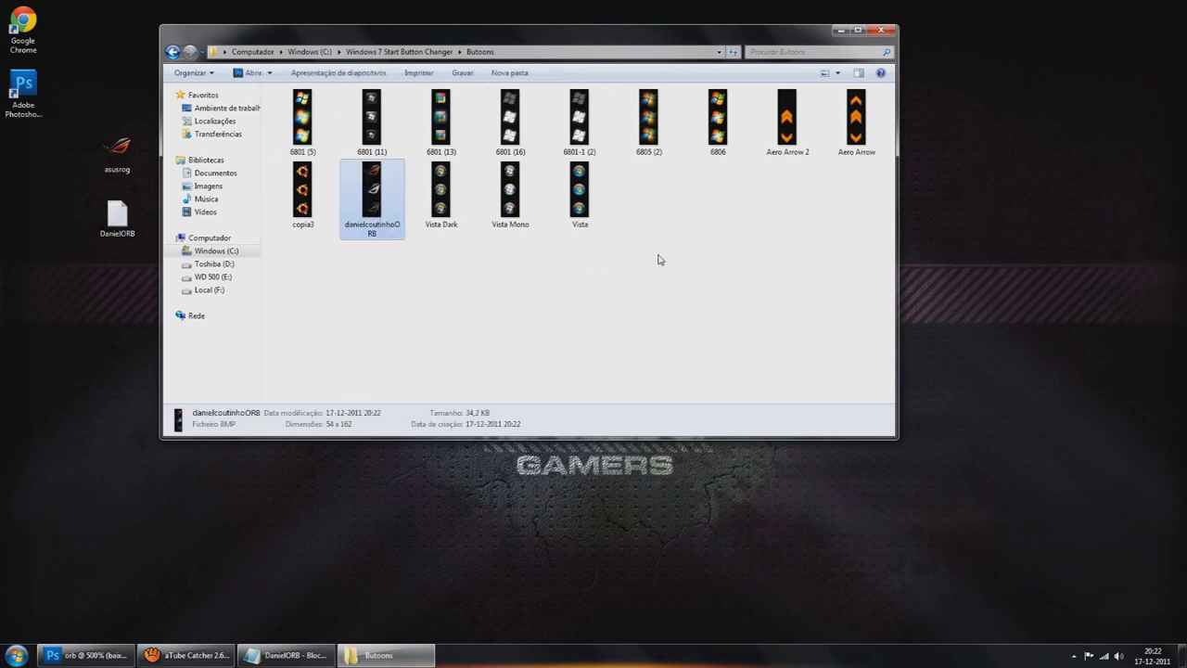
Go back to the Windows 7 Start Button Changer folder and launch the Windows 7 Start Button Changer v 2.0 application.
{"action": "left_click", "coordinate": [654, 257]}
{"action": "left_click", "coordinate": [171, 52]}
{"action": "left_click", "coordinate": [325, 124]}
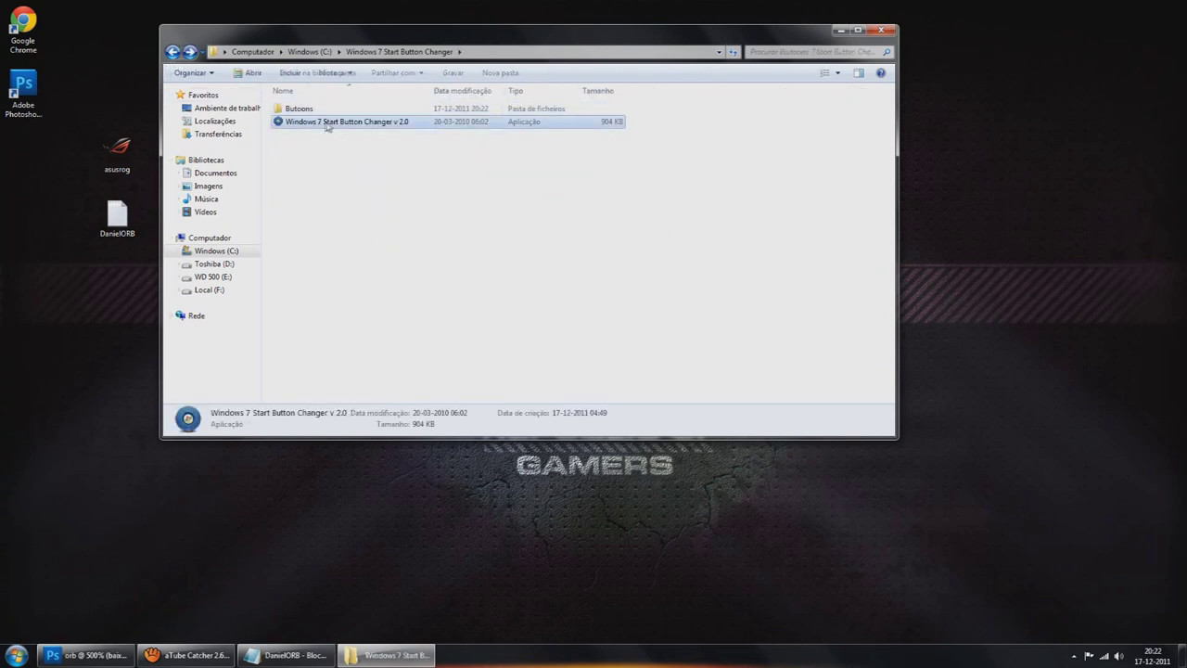
{"action": "right_click", "coordinate": [332, 122]}
{"action": "left_click", "coordinate": [363, 144]}
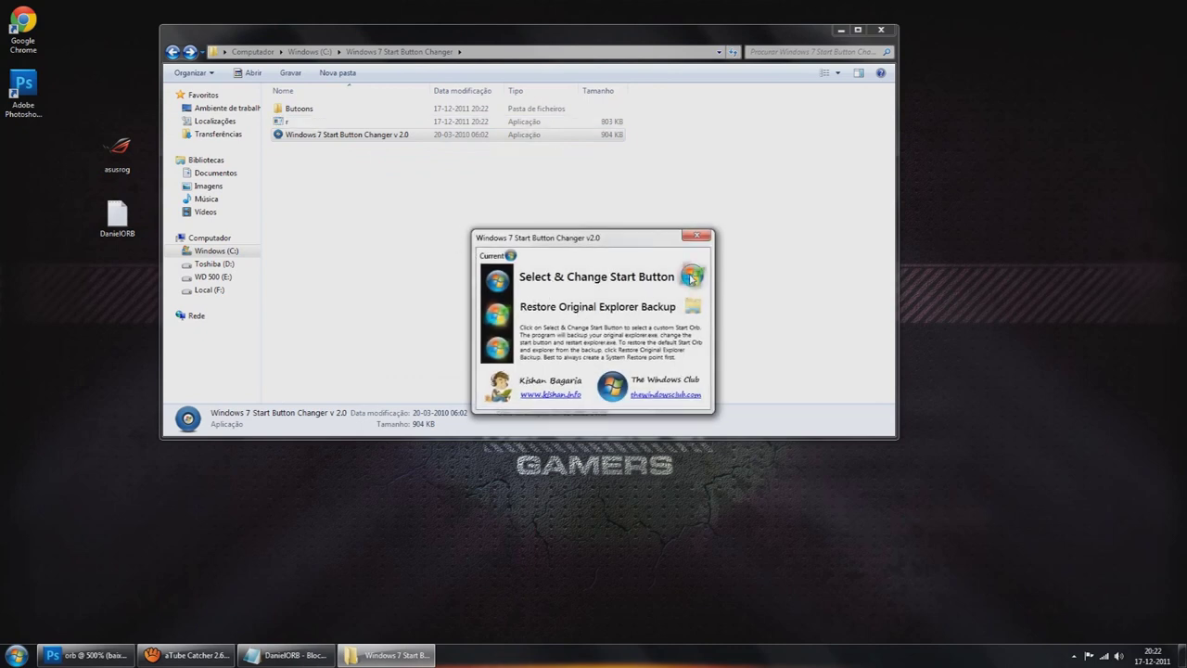
Change the Windows start button to the new orb BMP from the Butoons folder and close the changer.
{"action": "left_click", "coordinate": [691, 277]}
{"action": "left_click", "coordinate": [824, 415]}
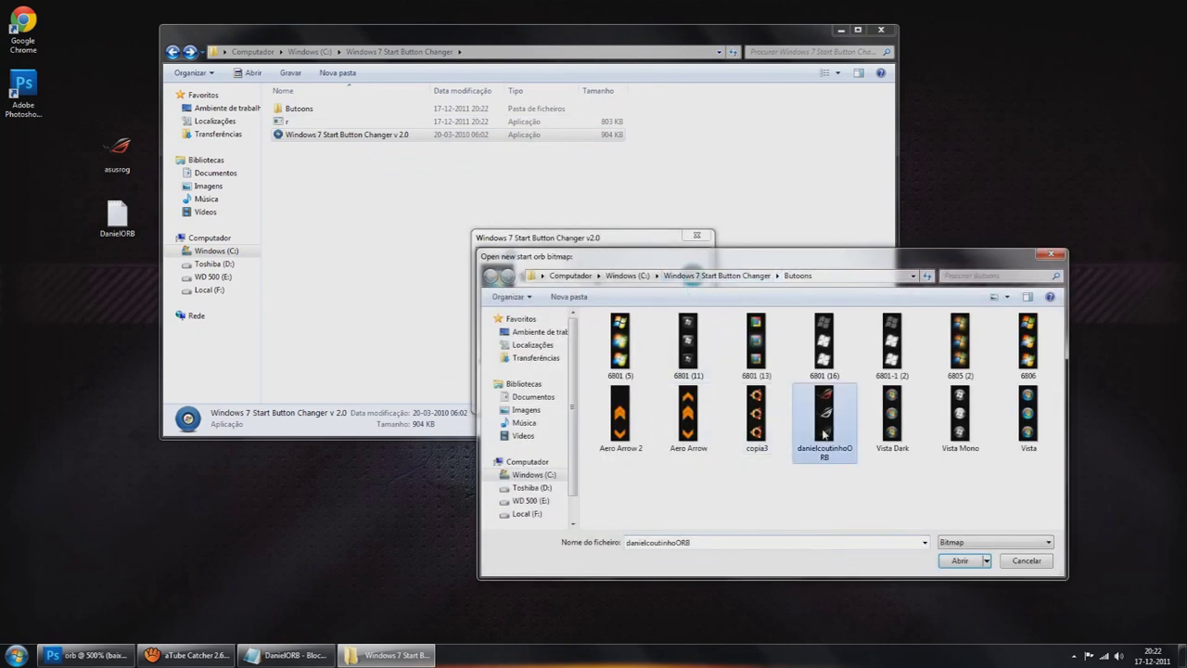
{"action": "left_click", "coordinate": [976, 563]}
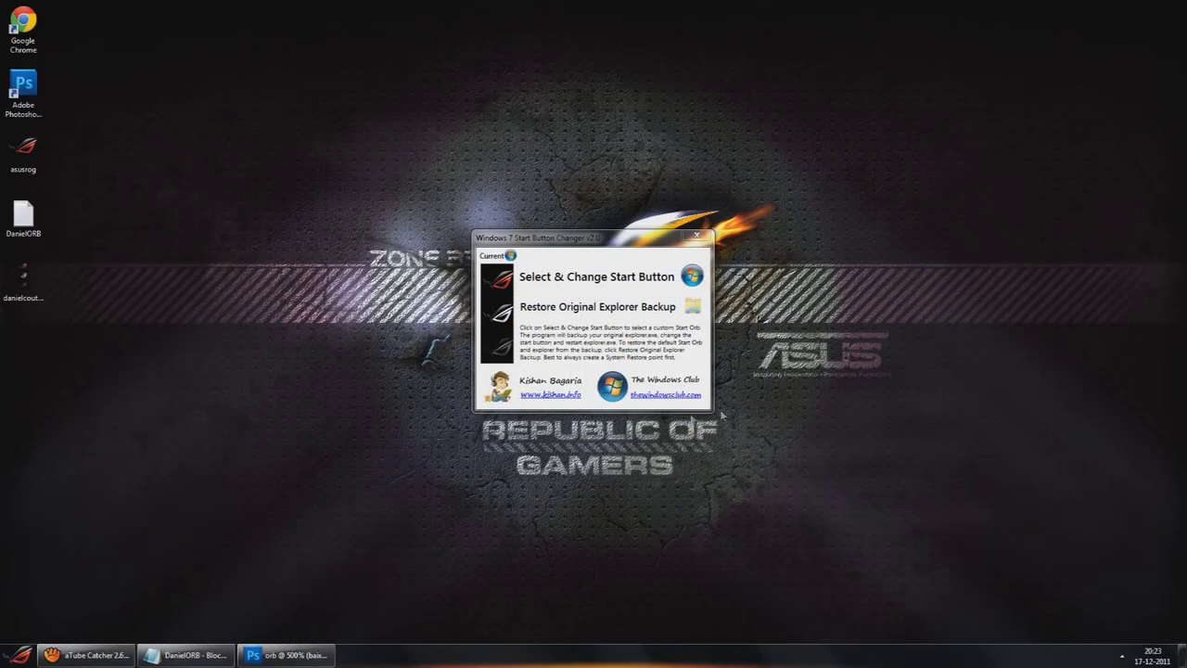
{"action": "left_click", "coordinate": [695, 239]}
Test the new start orb by opening and closing the Start menu several times.
{"action": "left_click", "coordinate": [20, 655]}
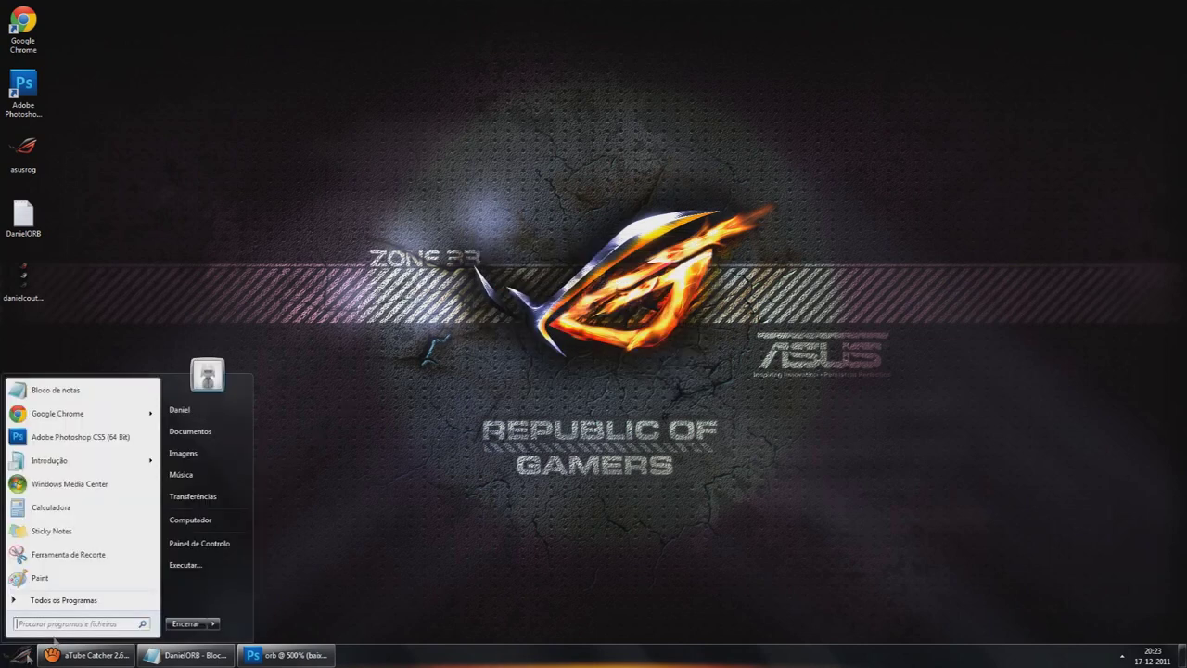
{"action": "left_click", "coordinate": [20, 655]}
{"action": "left_click", "coordinate": [20, 654]}
{"action": "left_click", "coordinate": [21, 654]}
{"action": "left_click", "coordinate": [20, 654]}
{"action": "left_click", "coordinate": [20, 655]}
{"action": "left_click_drag", "start_coordinate": [295, 380], "coordinate": [380, 442]}
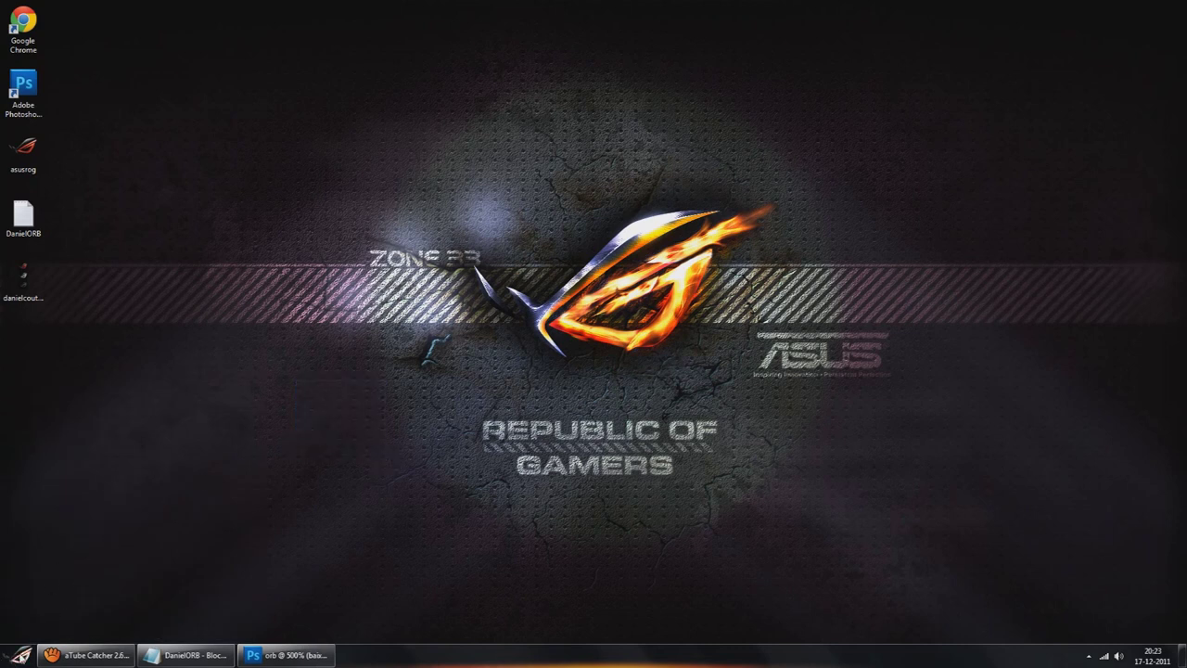
Bring up the Notepad notes and highlight the author credit line at the end.
{"action": "left_click", "coordinate": [184, 654]}
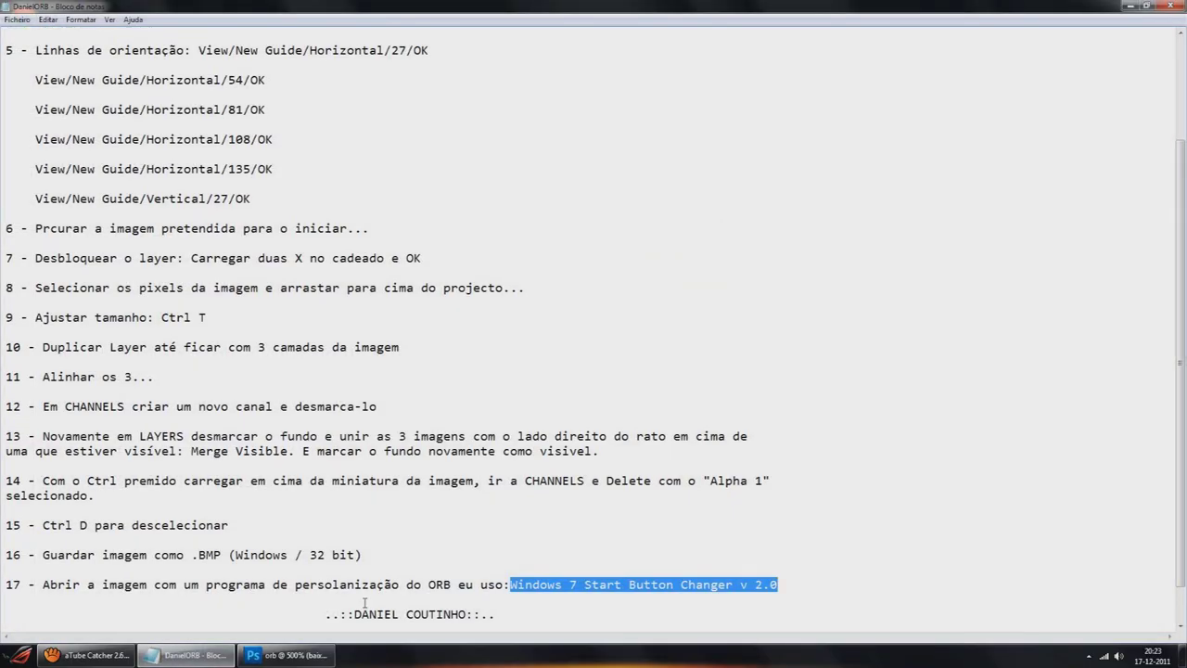
{"action": "left_click", "coordinate": [315, 624]}
{"action": "left_click_drag", "start_coordinate": [324, 599], "coordinate": [496, 599]}
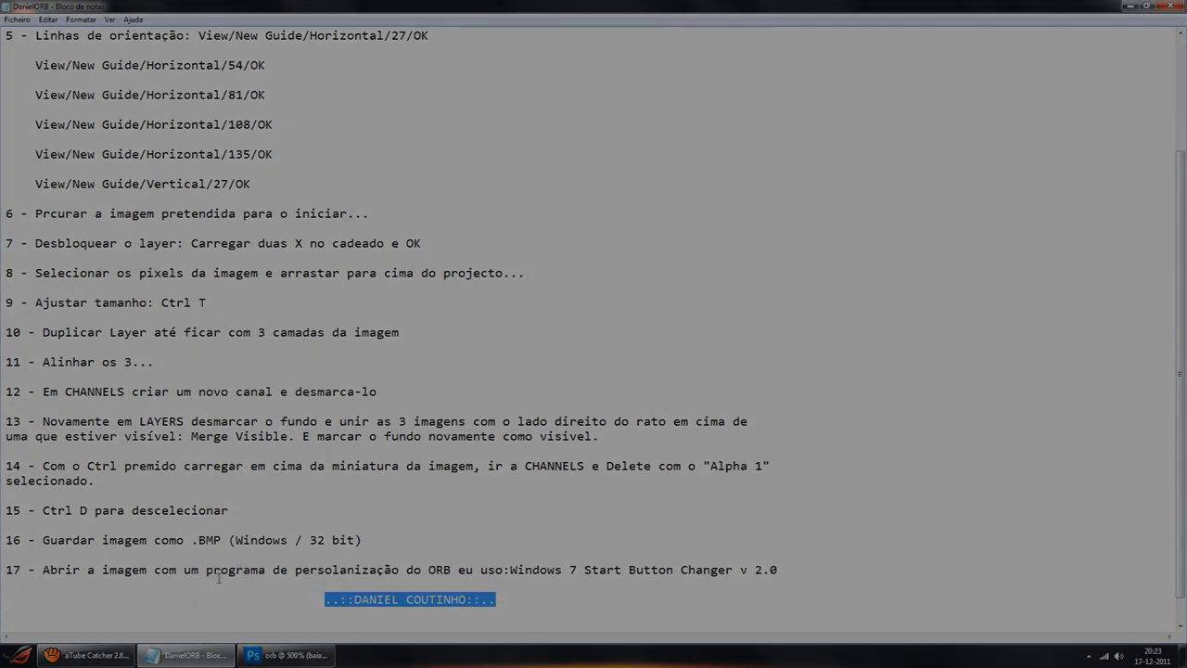